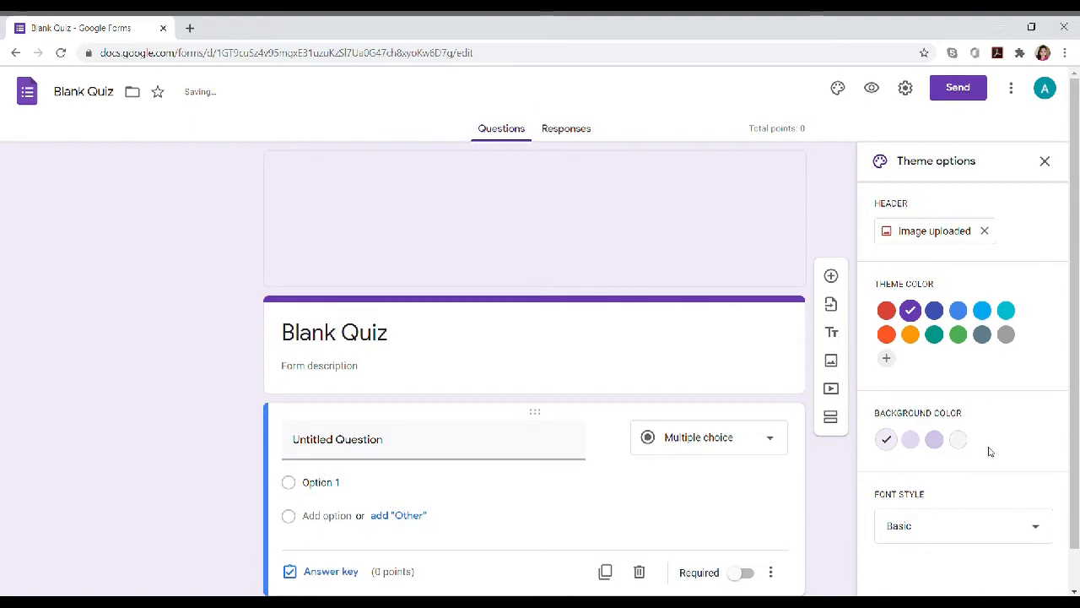
# Step: Apply the green theme color that matches the bookshelf header image and close the theme options
pyautogui.click(982, 311)
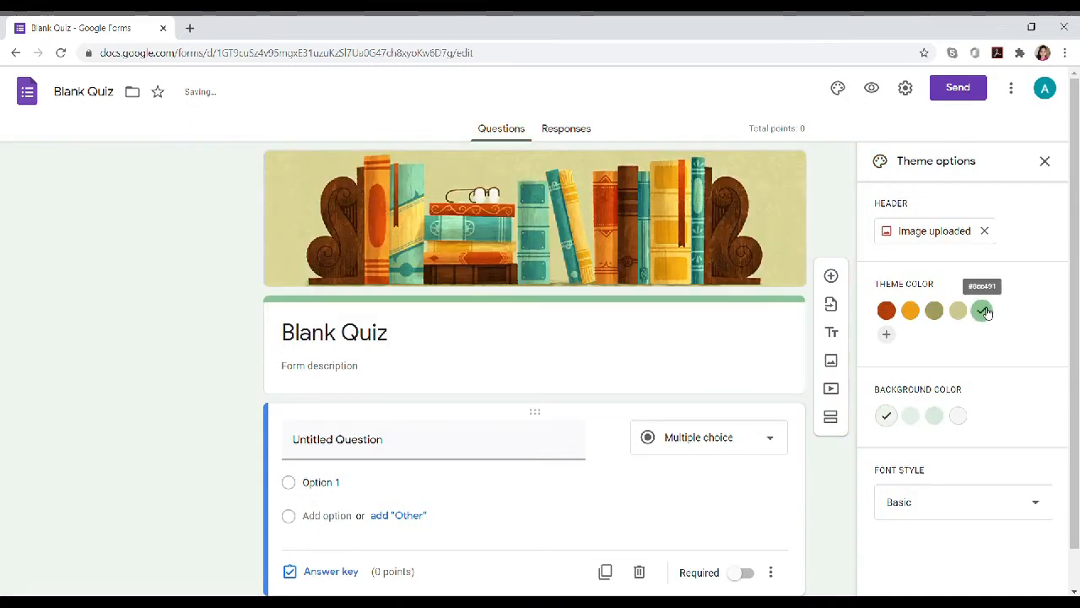
pyautogui.scroll(-1, 983, 311)
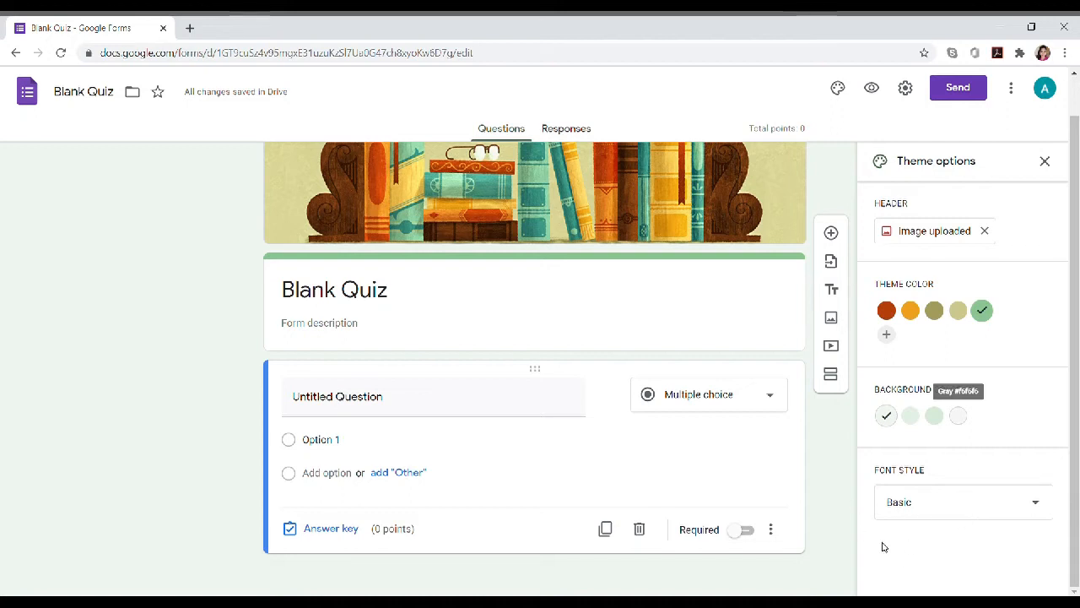
pyautogui.scroll(1, 850, 496)
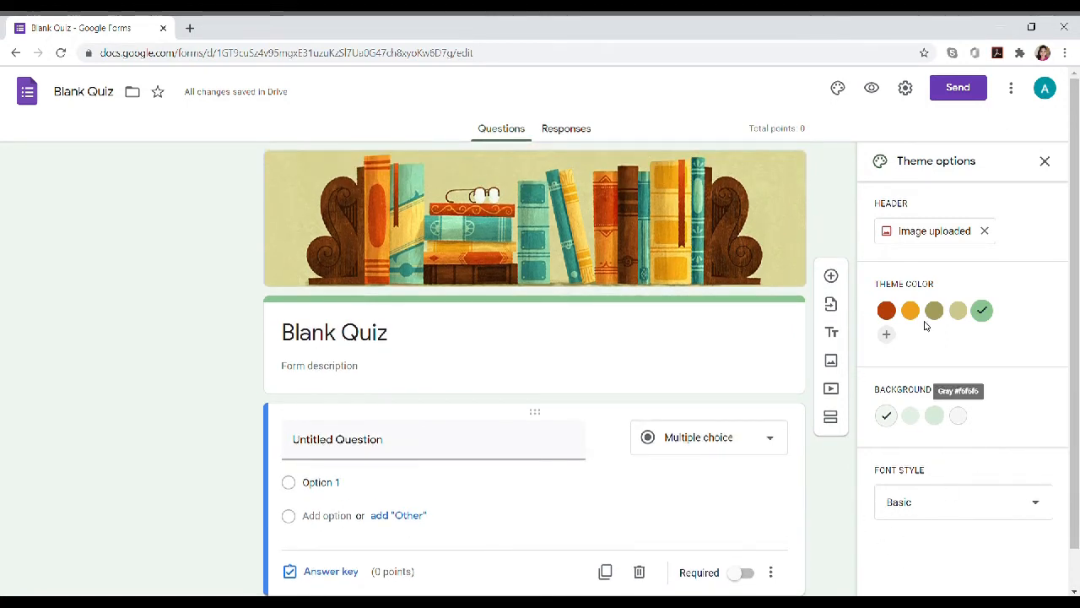
pyautogui.click(1046, 167)
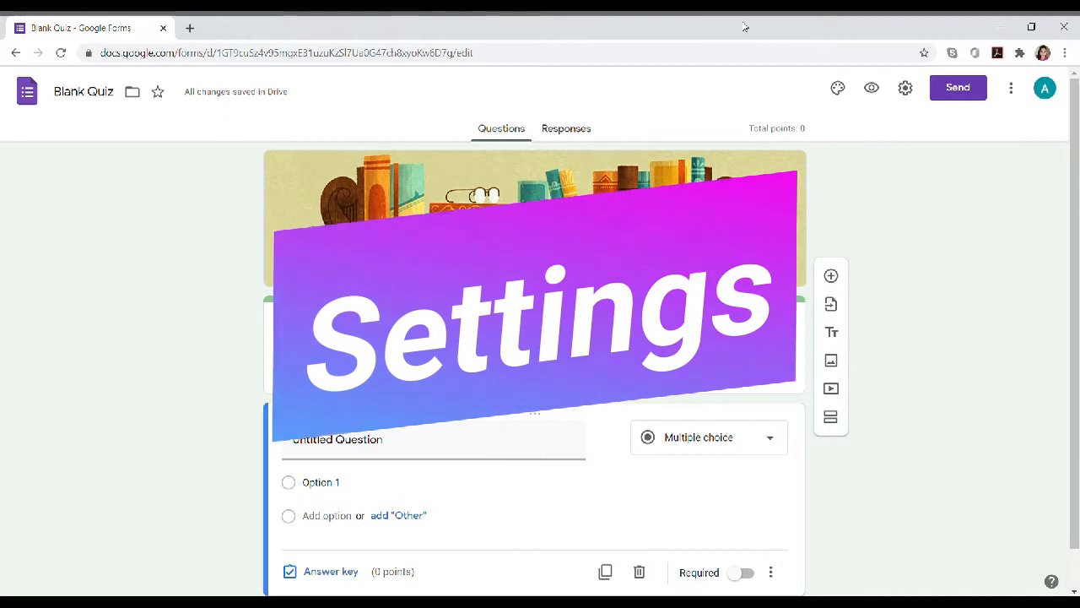
# Step: In the general form settings, enable email address collection, lift the Department of Education user restriction, and limit respondents to 1 response
pyautogui.click(905, 87)
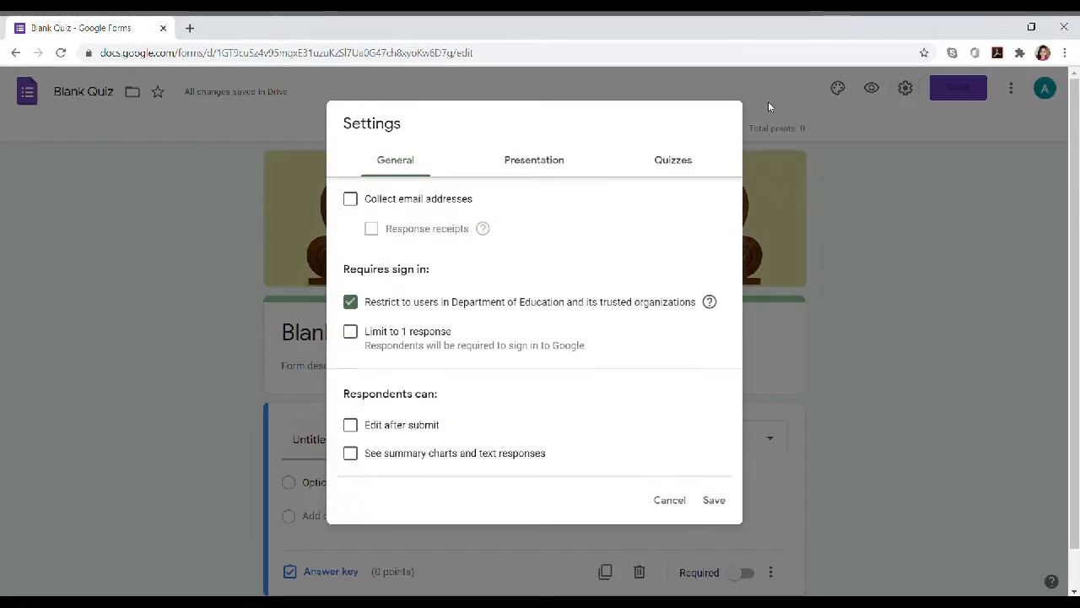
pyautogui.click(351, 200)
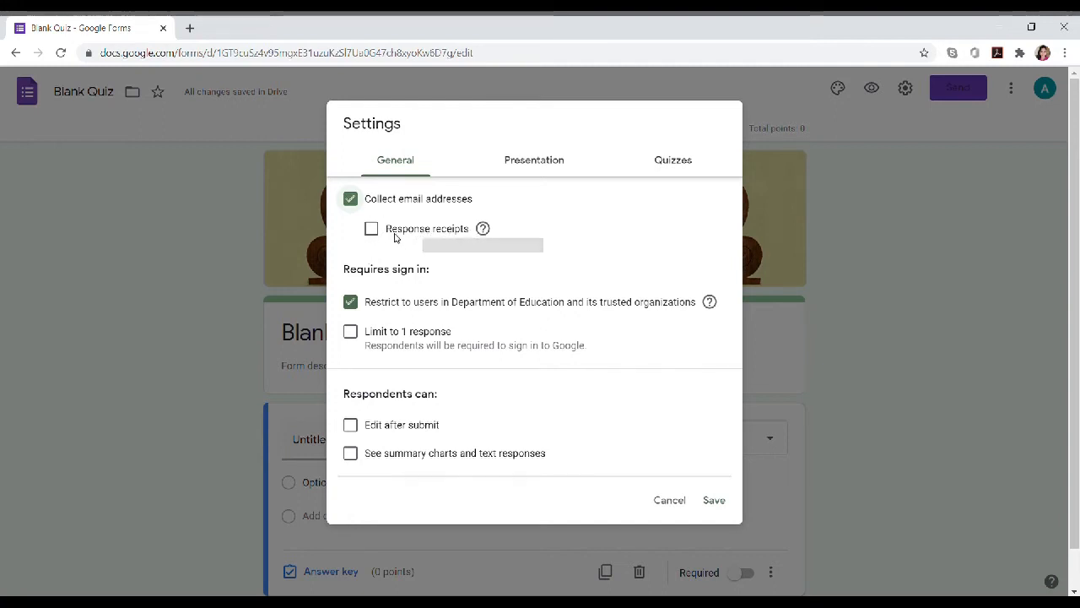
pyautogui.click(354, 302)
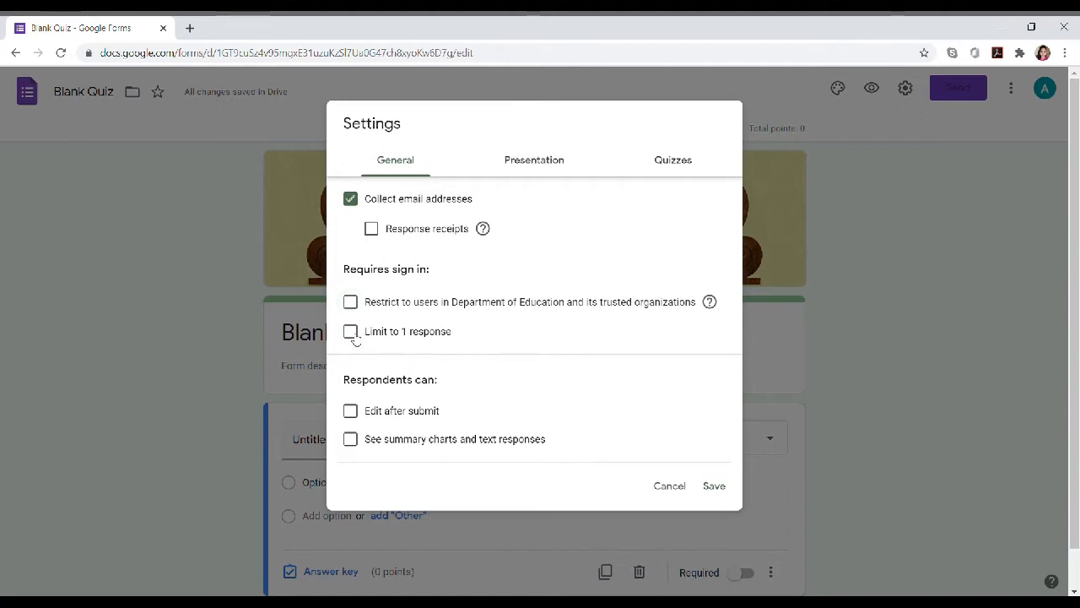
pyautogui.click(356, 334)
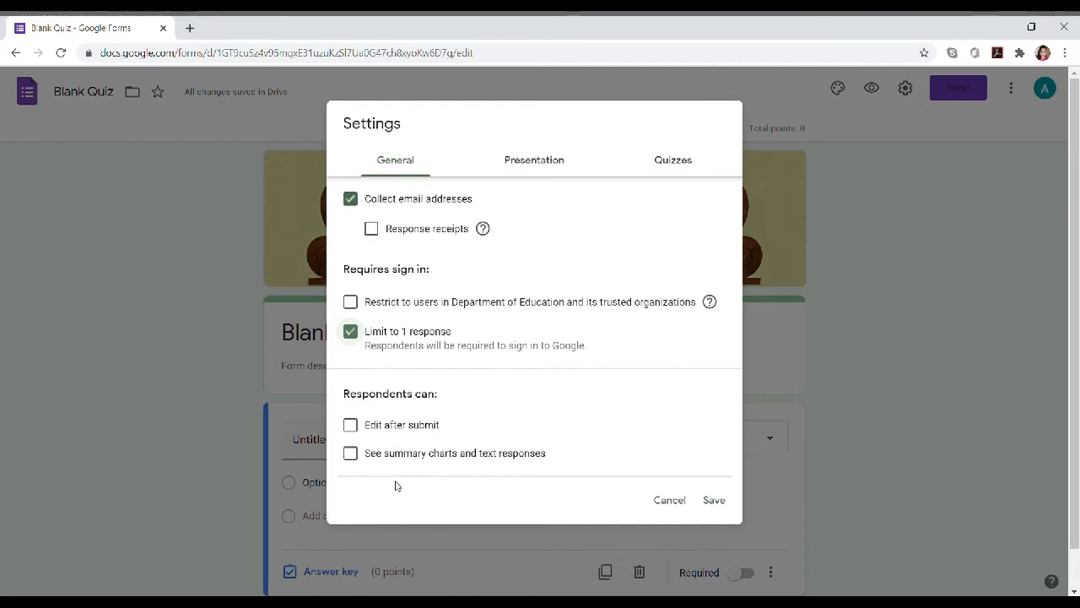
# Step: Review the presentation settings, including the confirmation message, and the quiz options for locked mode, grade release and respondent visibility
pyautogui.click(540, 168)
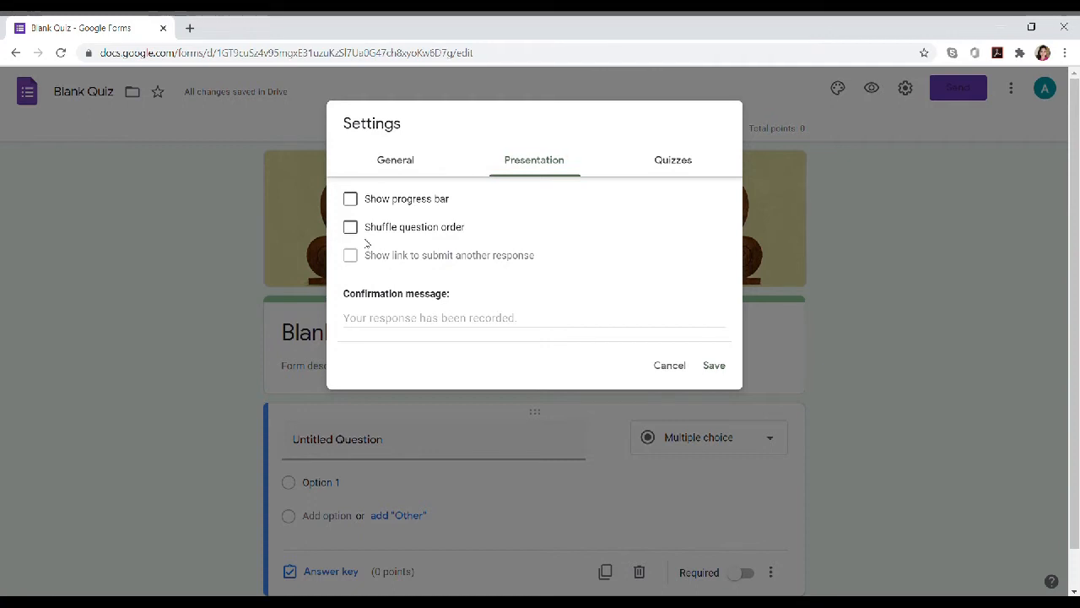
pyautogui.click(362, 322)
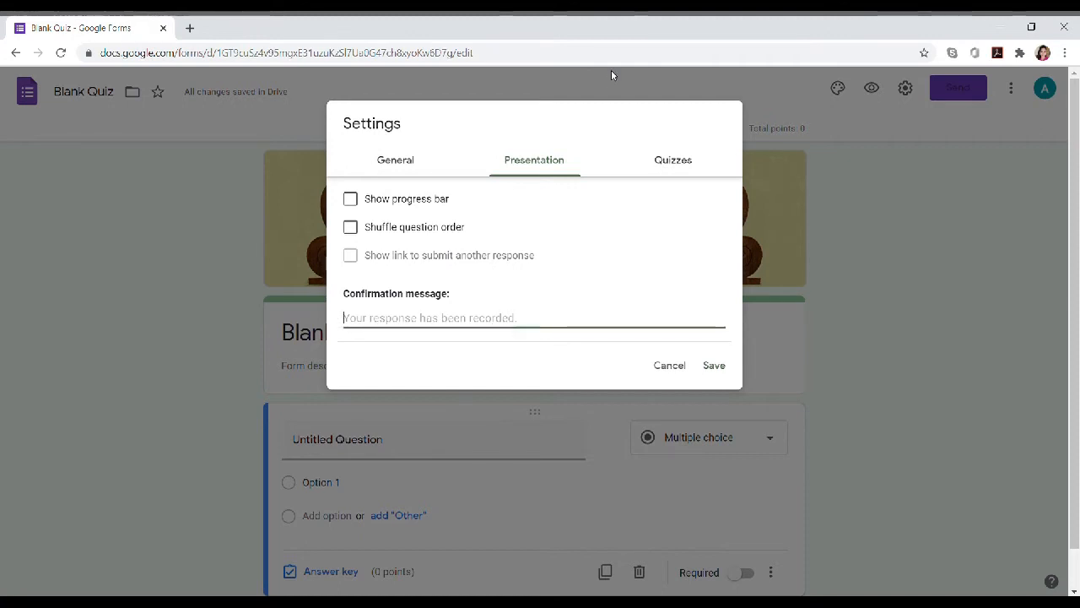
pyautogui.click(676, 169)
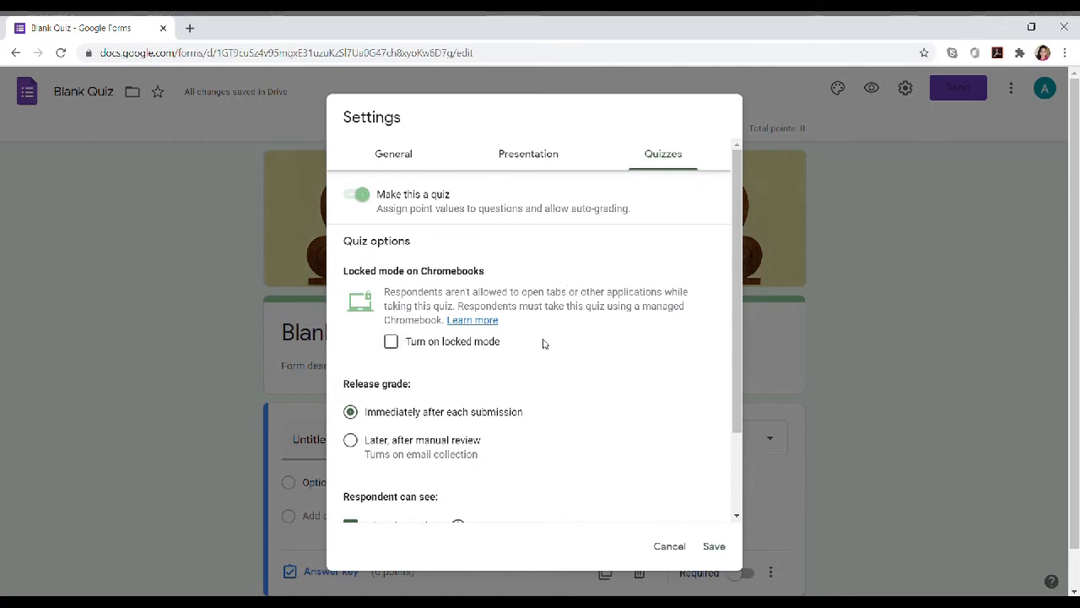
pyautogui.scroll(-1, 545, 344)
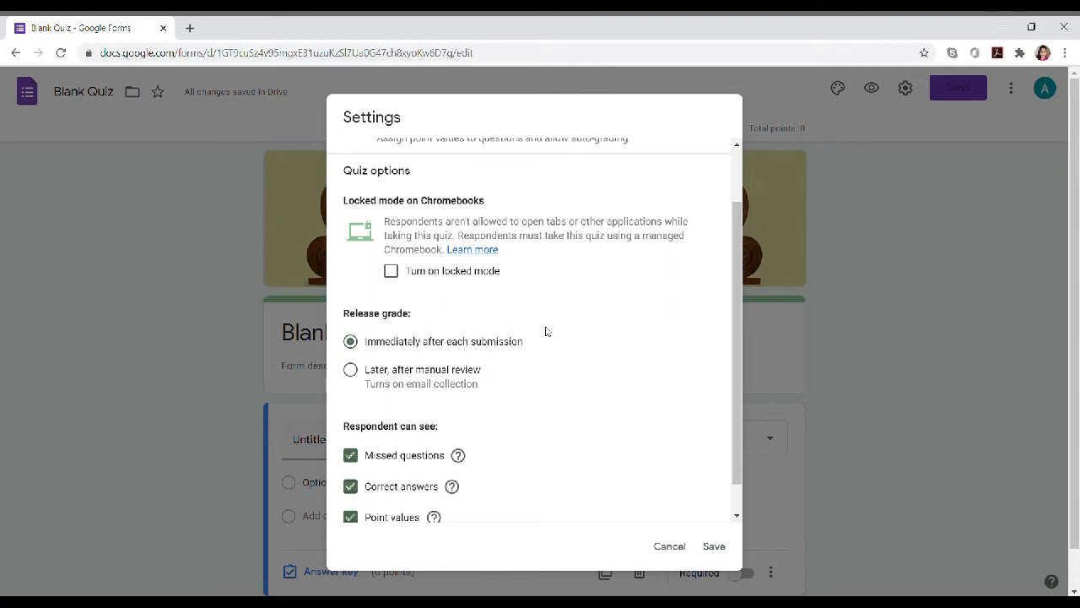
pyautogui.scroll(-1, 545, 331)
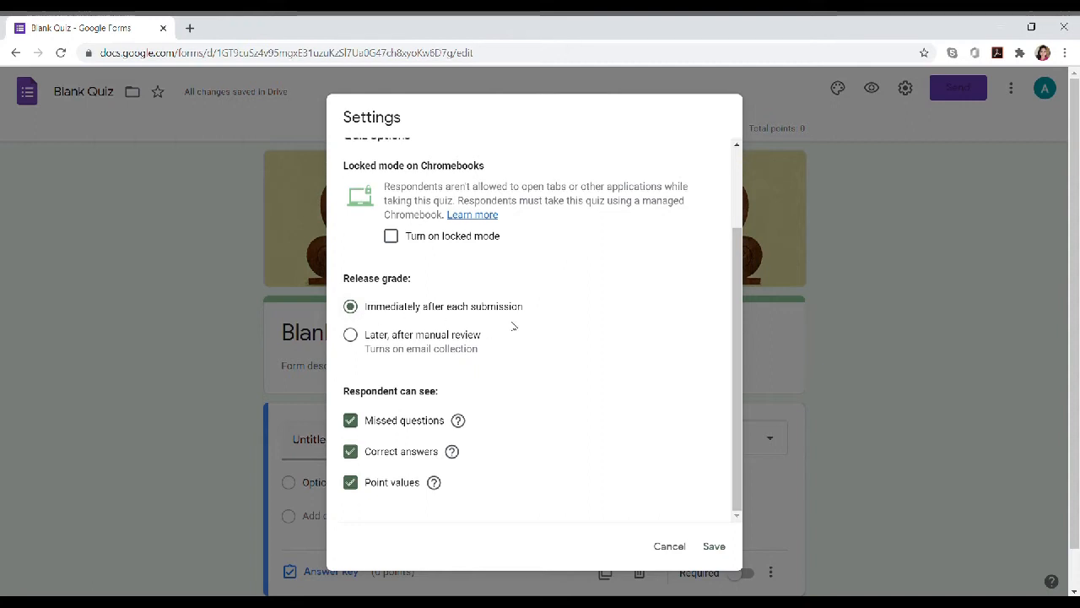
# Step: Set grades to release immediately after each submission and save the form settings
pyautogui.click(352, 338)
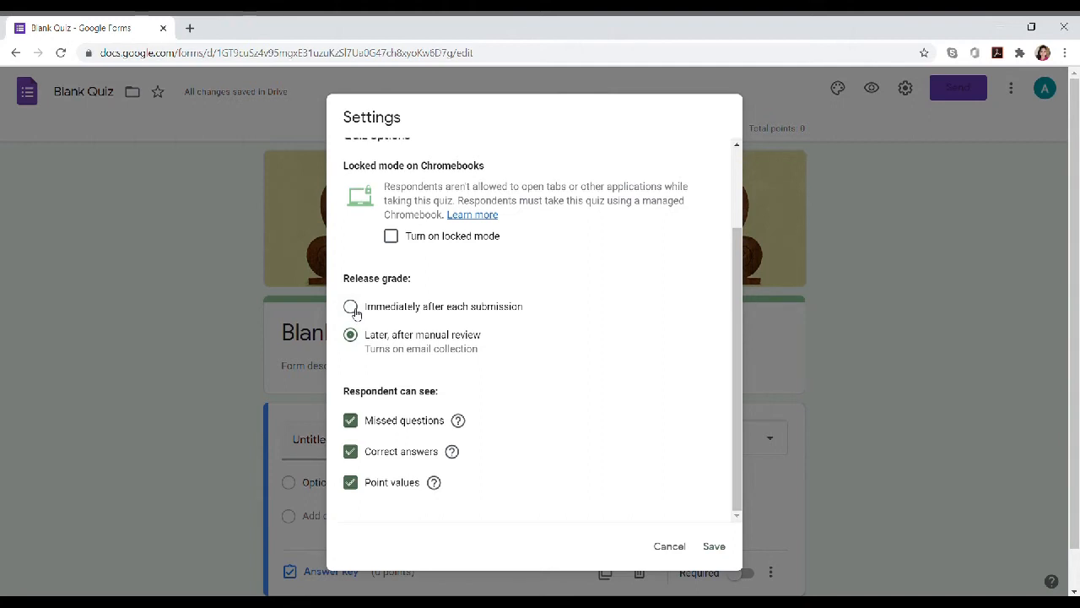
pyautogui.click(351, 308)
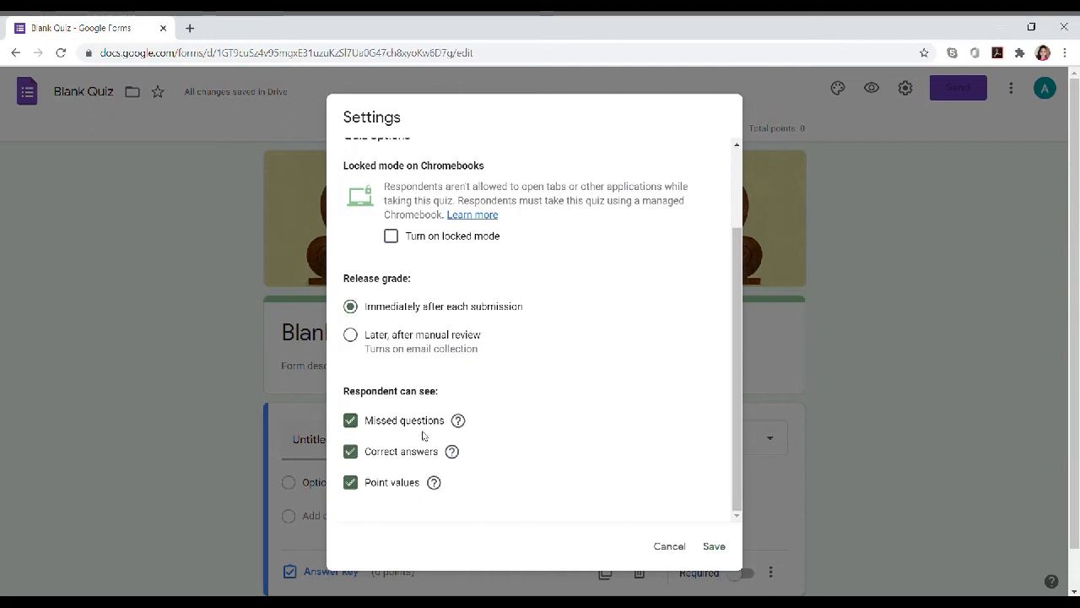
pyautogui.scroll(3, 490, 474)
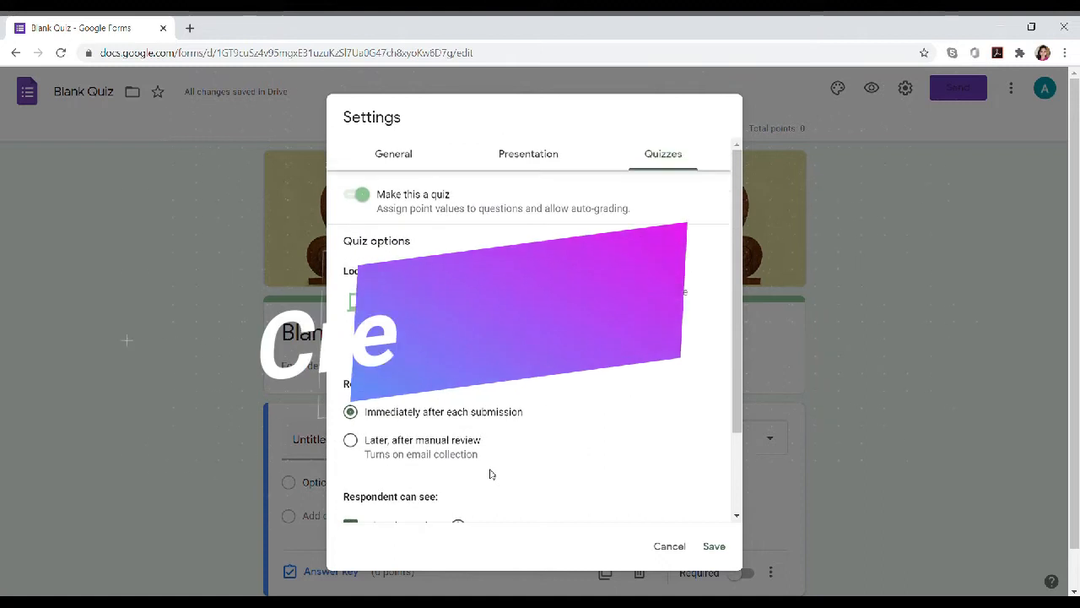
pyautogui.click(714, 547)
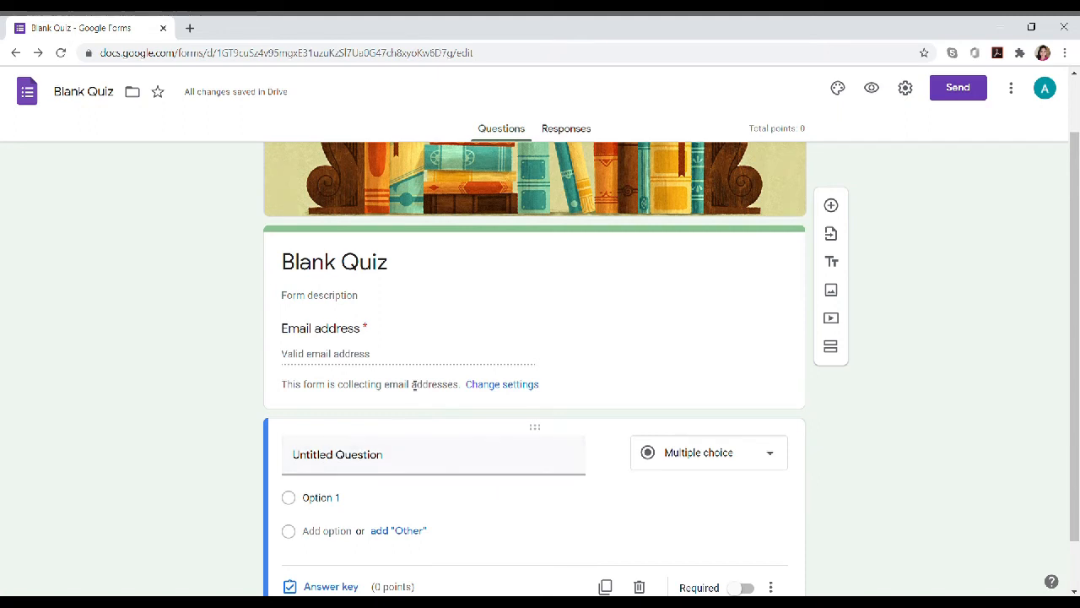
# Step: Replace the form's heading "Blank Quiz" with "MUSIC 1st Quarter Quiz 1"
pyautogui.scroll(2, 314, 355)
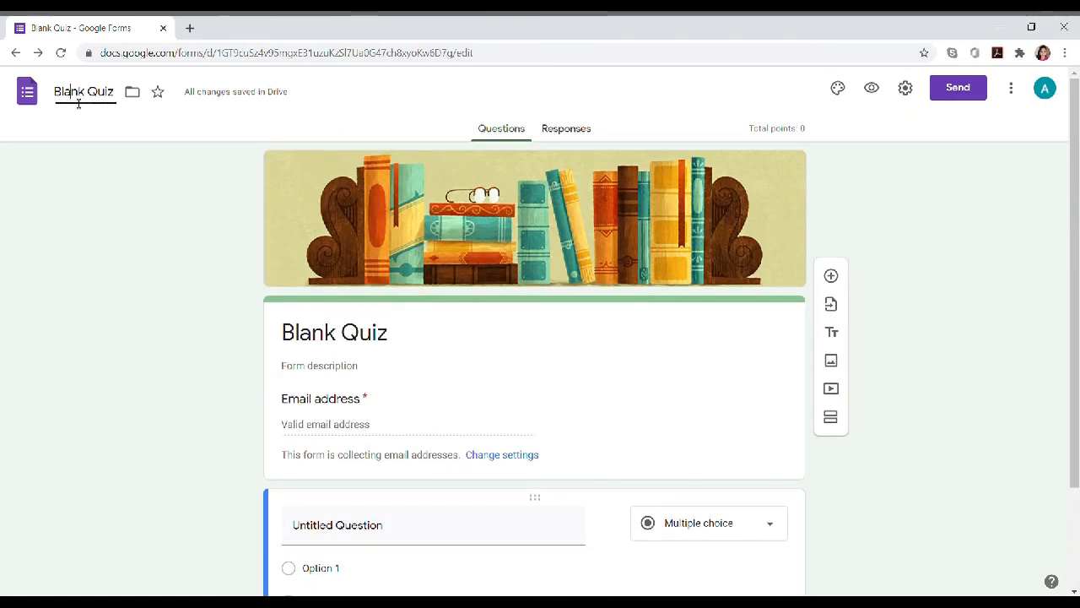
pyautogui.click(401, 345)
pyautogui.write('MUSIC')
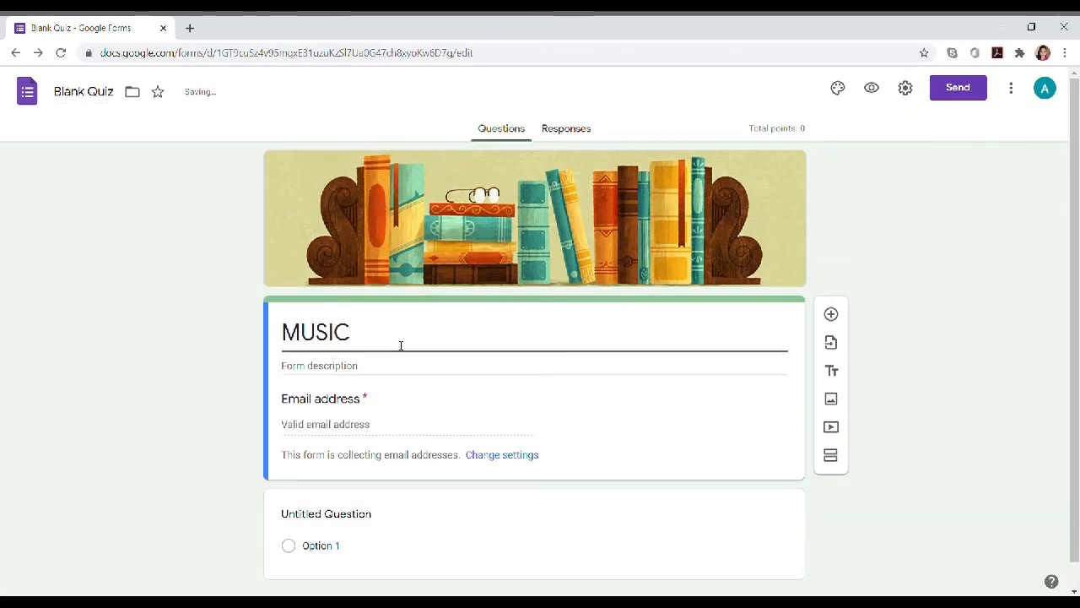
pyautogui.write(' 1st')
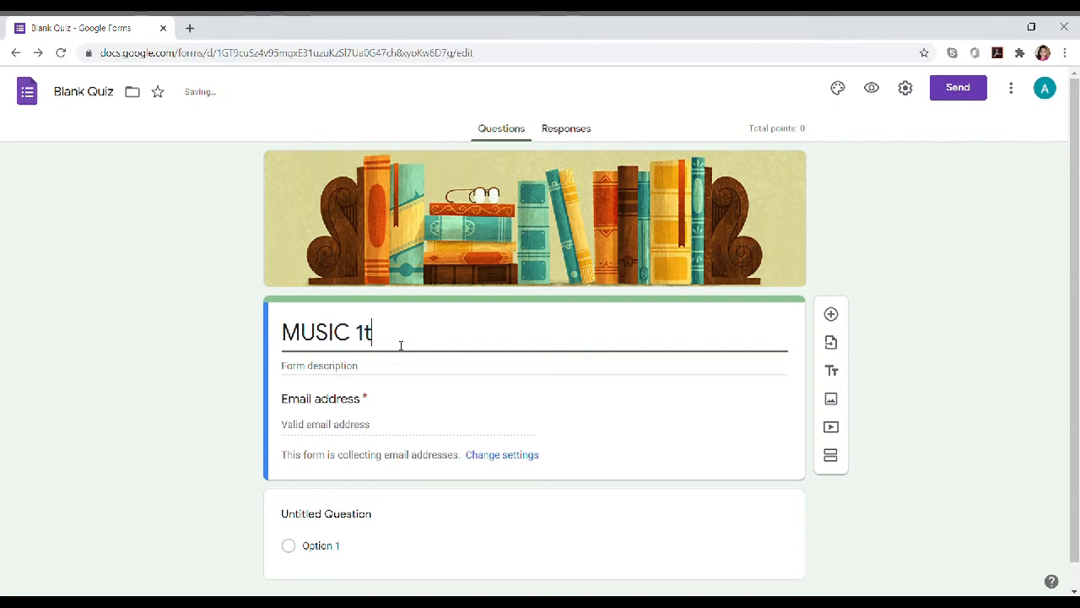
pyautogui.write(' Quarter Quiz 1')
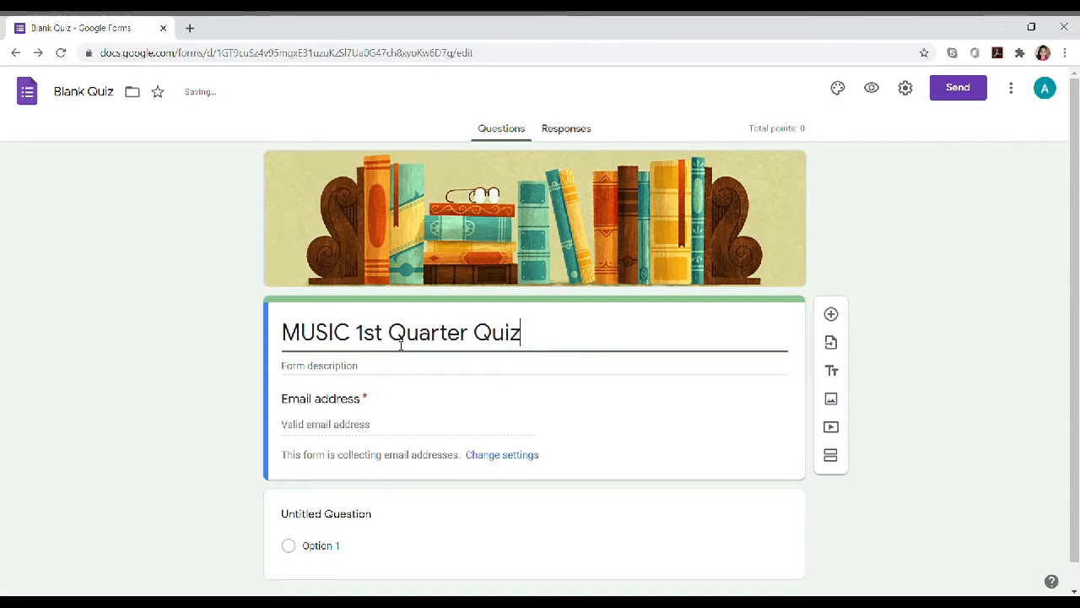
pyautogui.press('BackSpace')
pyautogui.press('BackSpace')
pyautogui.press('BackSpace')
pyautogui.press('BackSpace')
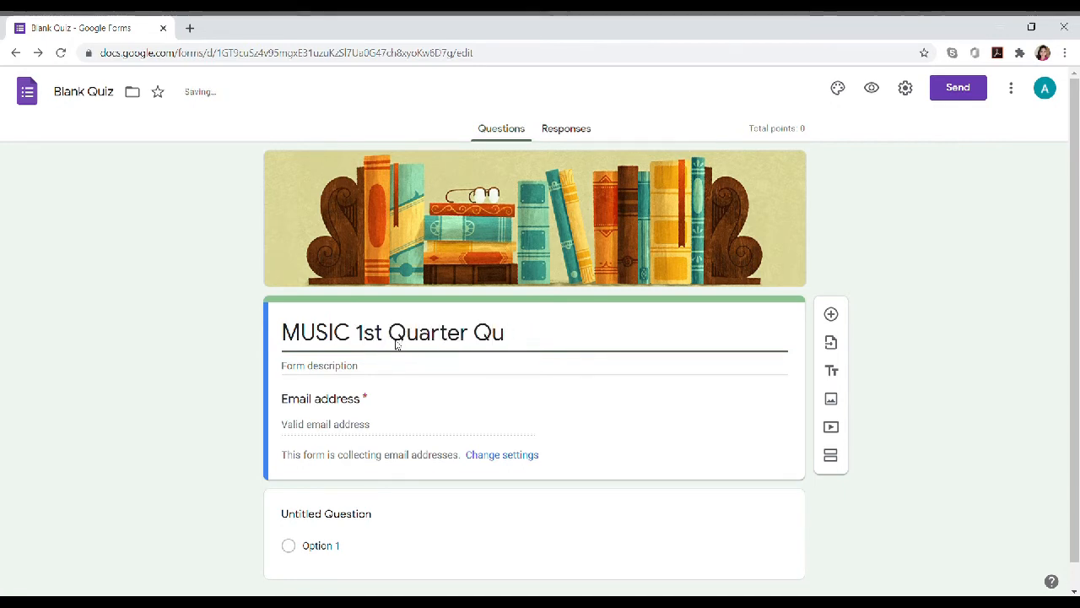
pyautogui.write('iz 1')
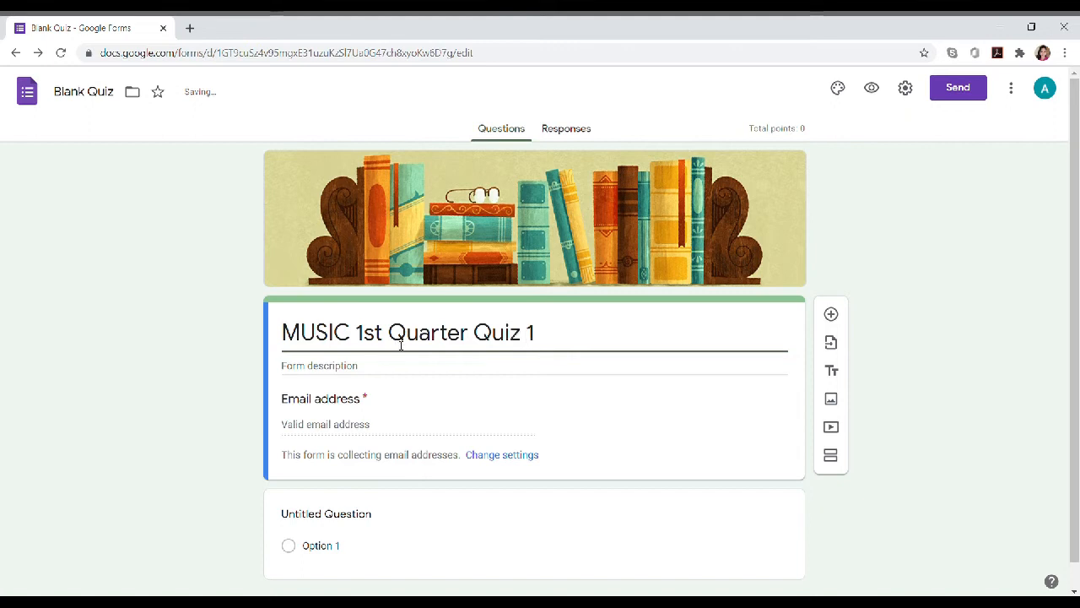
# Step: Enter "East Asian Music" as the form description
pyautogui.scroll(-1, 400, 344)
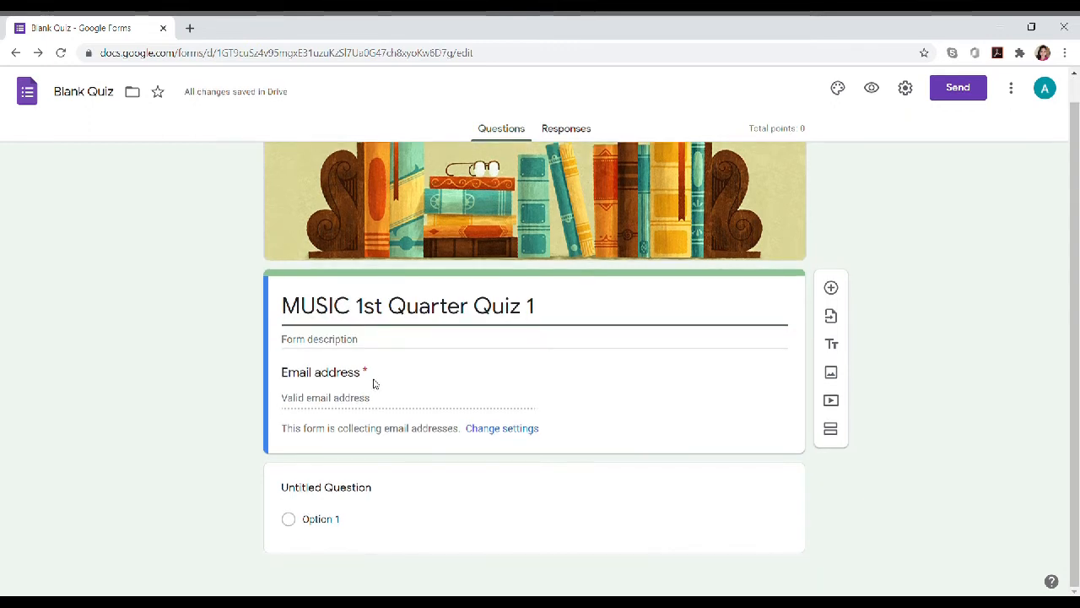
pyautogui.click(382, 347)
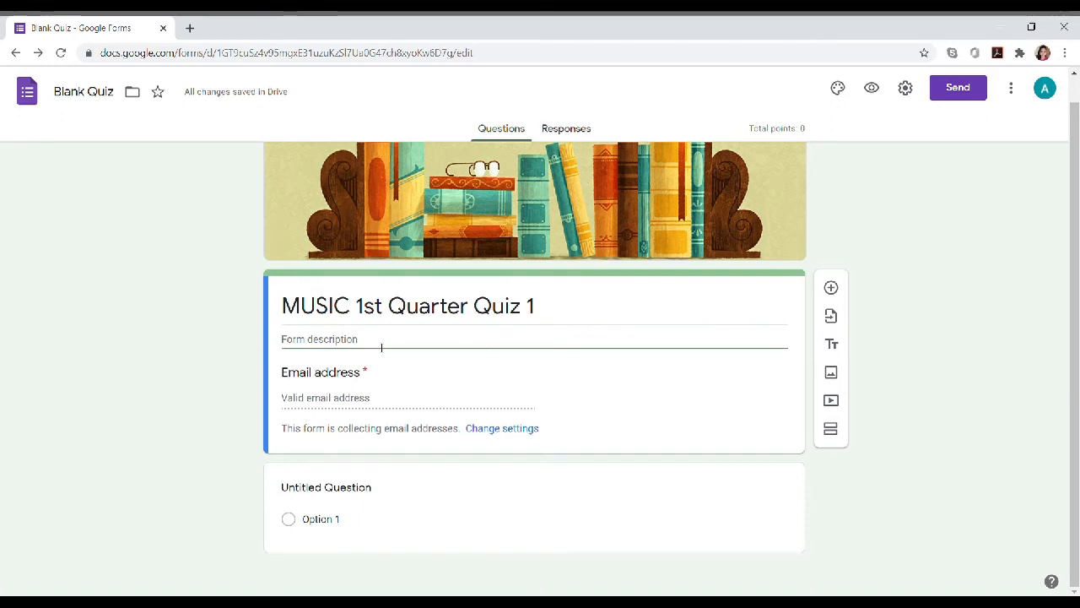
pyautogui.write('East Asian Music')
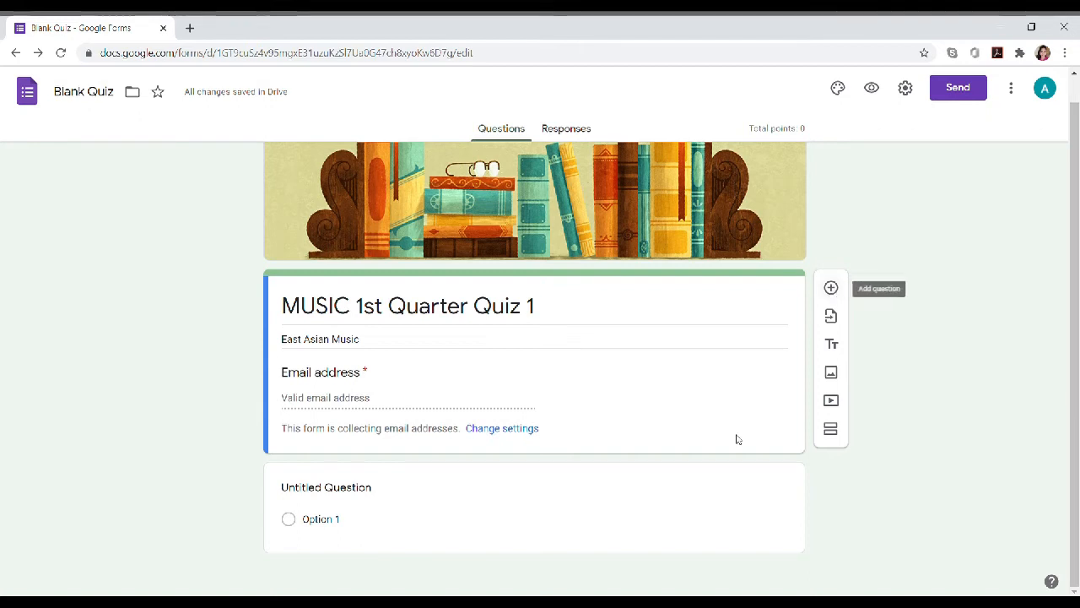
# Step: Turn the untitled question into a required short answer question titled "Name"
pyautogui.click(382, 498)
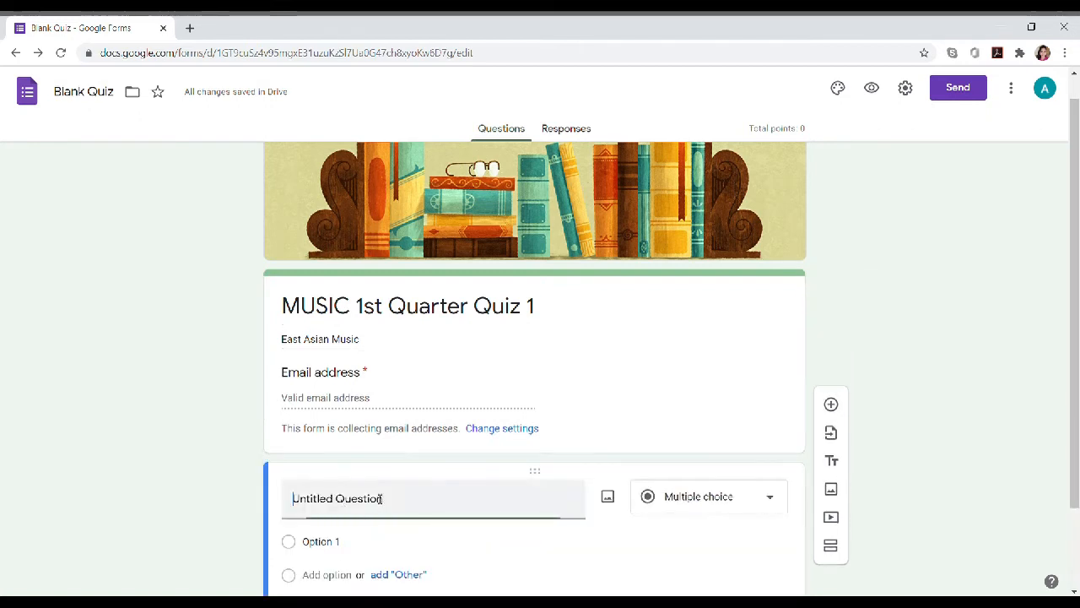
pyautogui.click(730, 497)
pyautogui.click(721, 179)
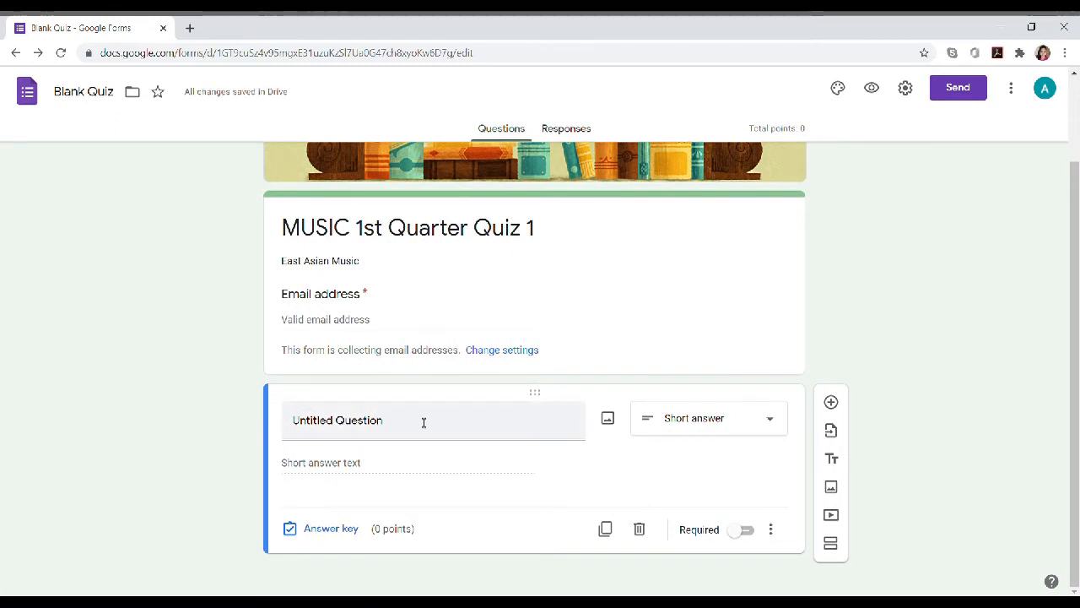
pyautogui.click(424, 422)
pyautogui.write('Name')
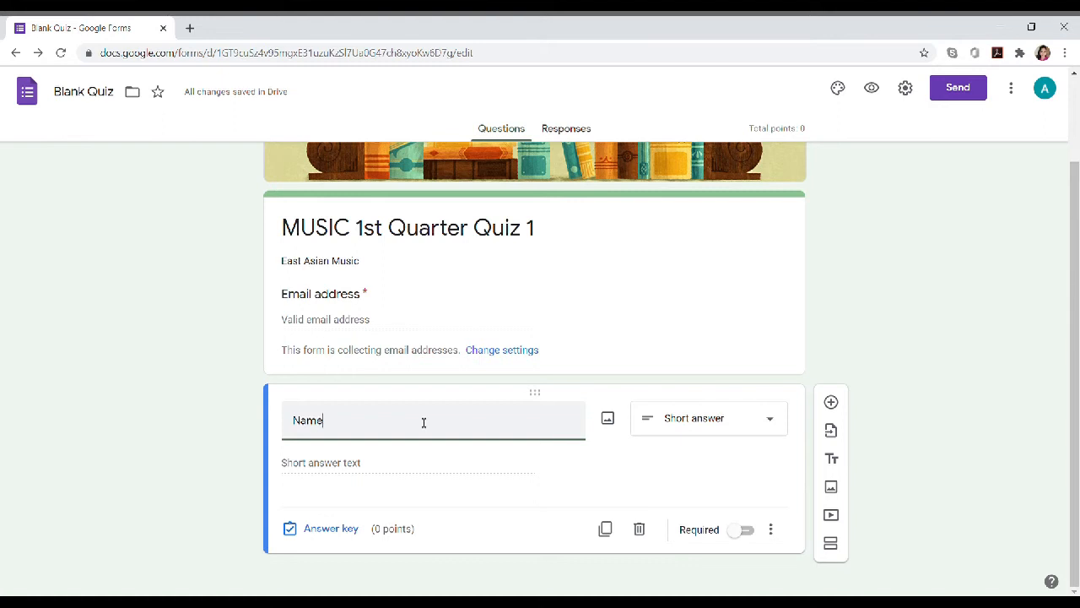
pyautogui.click(747, 532)
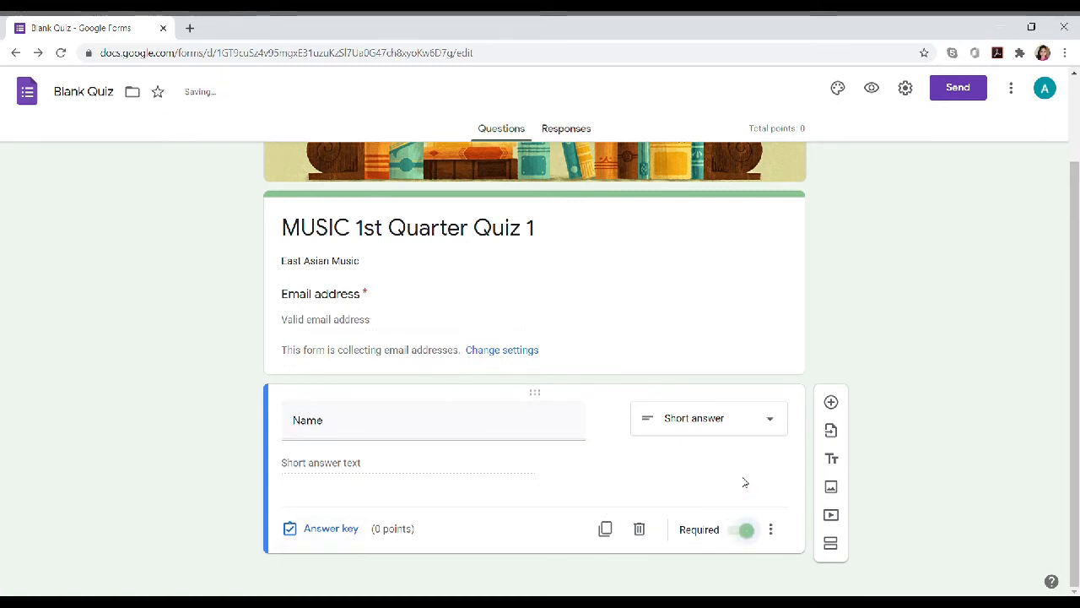
pyautogui.scroll(1, 745, 482)
pyautogui.scroll(-1, 745, 482)
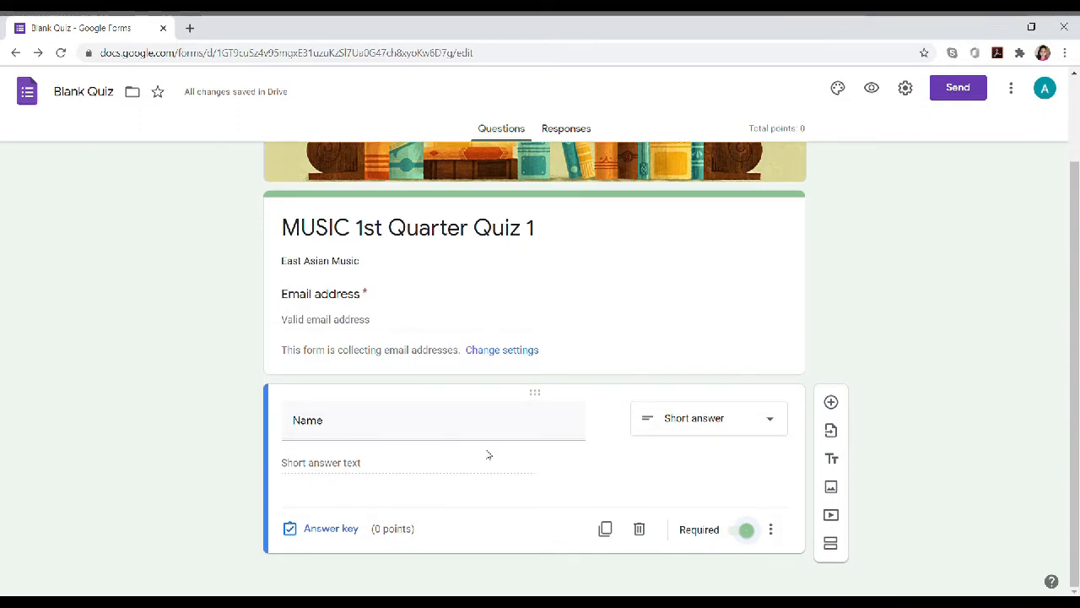
# Step: Add a new multiple choice question below Name with the text "It is the traditional theater of Japan"
pyautogui.click(832, 404)
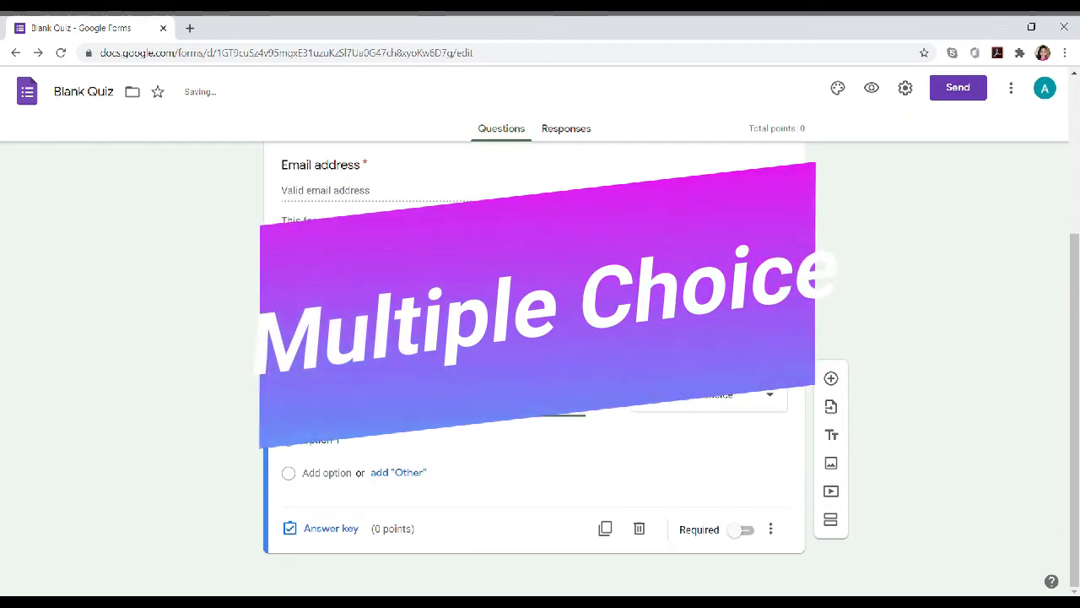
pyautogui.write('It is')
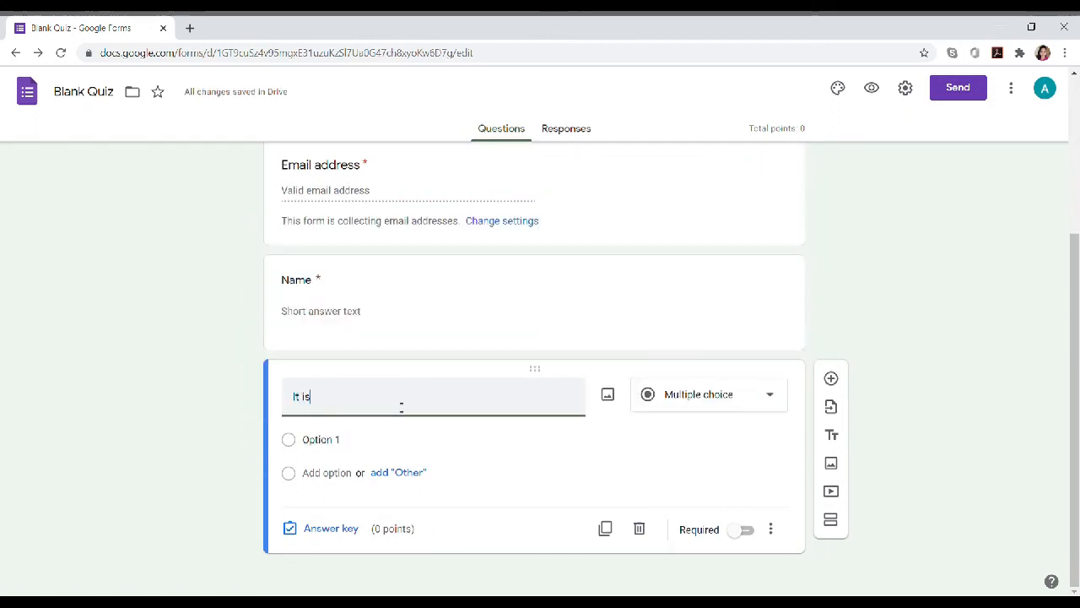
pyautogui.write(' the traditional the')
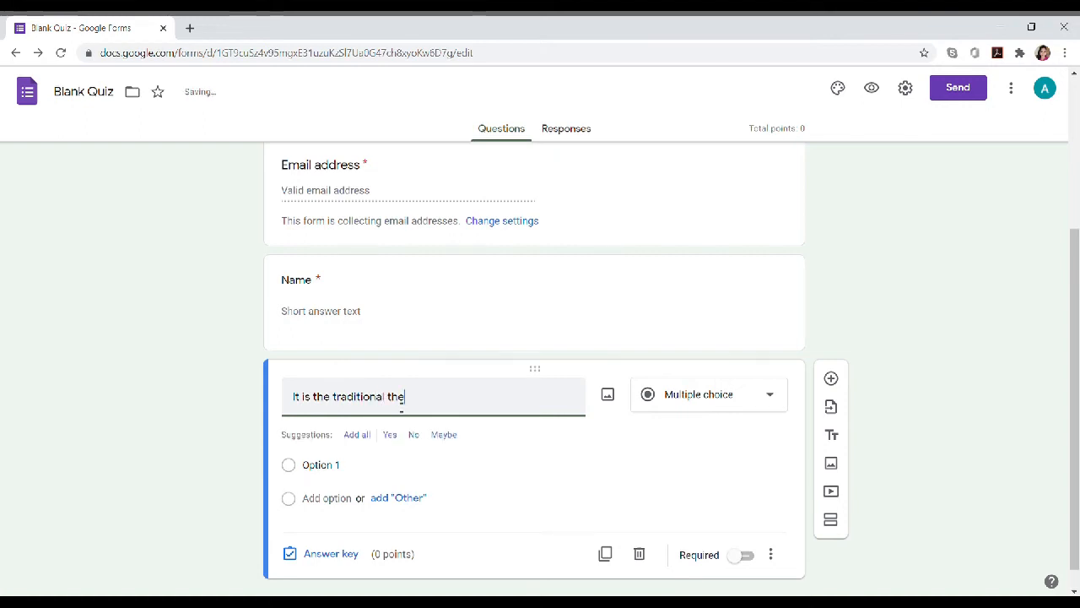
pyautogui.write('ater of Japan')
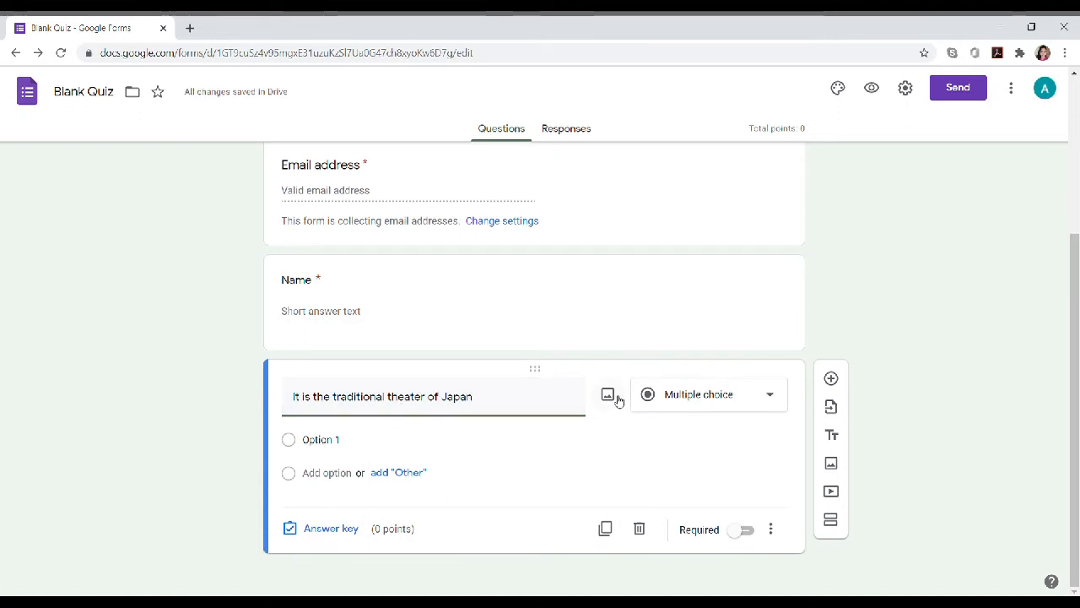
# Step: End the traditional theater question with a period, enter "noh" as its first option and add a second option
pyautogui.write('.')
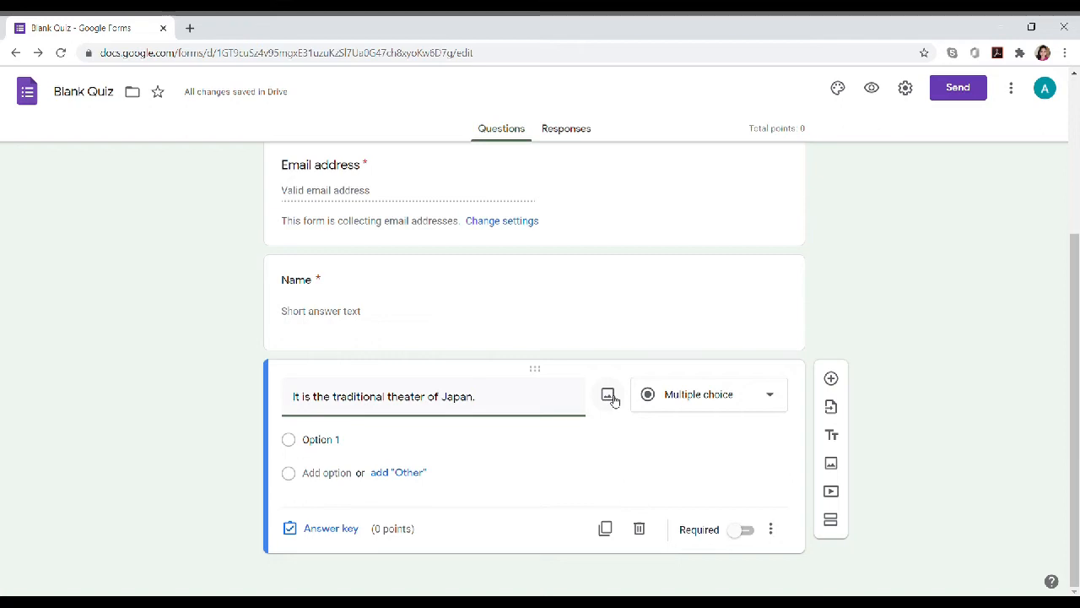
pyautogui.click(353, 446)
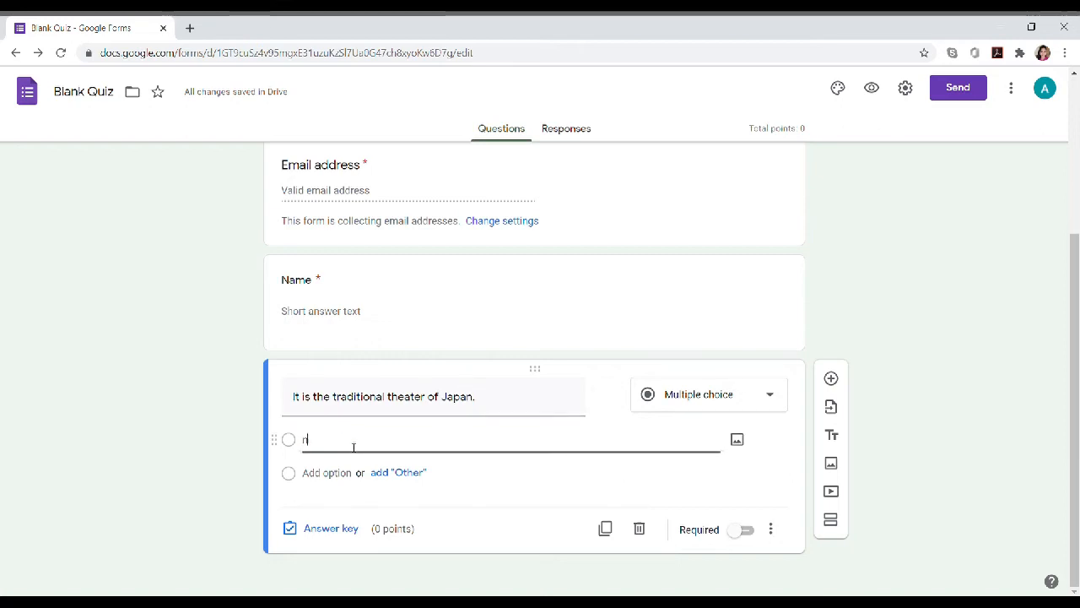
pyautogui.click(325, 473)
pyautogui.write('kabuk')
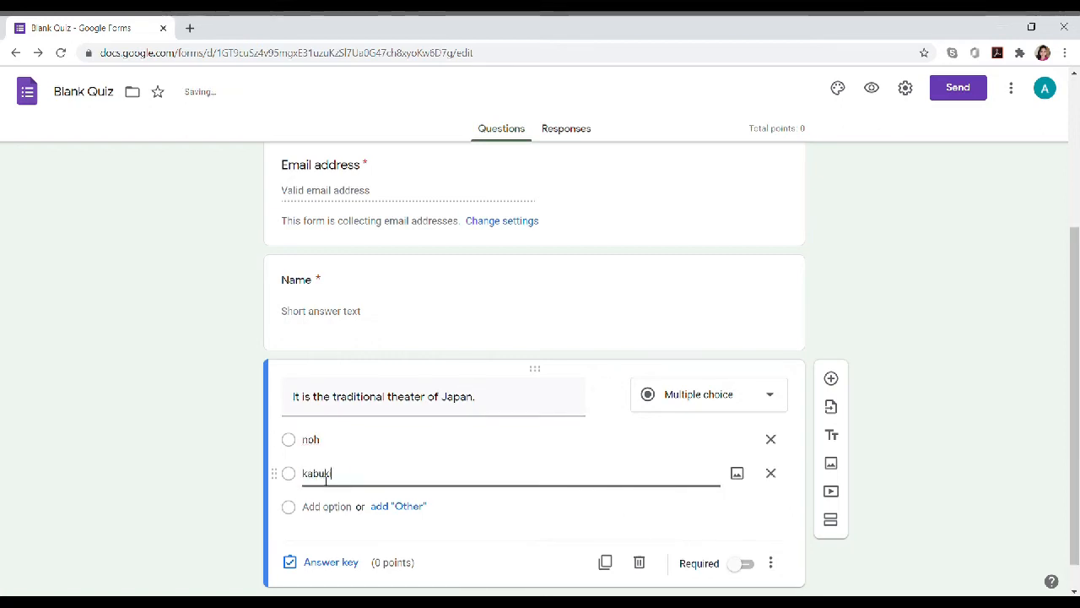
pyautogui.write('i')
pyautogui.press('BackSpace')
pyautogui.press('BackSpace')
pyautogui.press('BackSpace')
pyautogui.press('BackSpace')
pyautogui.press('BackSpace')
pyautogui.press('BackSpace')
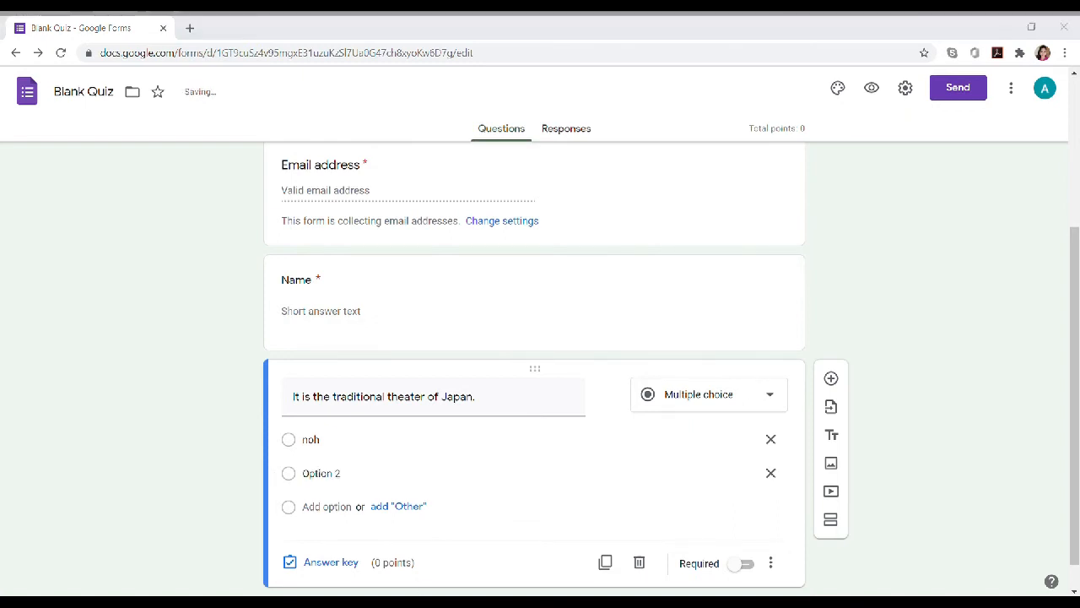
# Step: Fill in the remaining answer options of the traditional theater question as "bunraku", "gagaku" and "kabuki"
pyautogui.hotkey('alt', 'Tab')
pyautogui.write('bunraku')
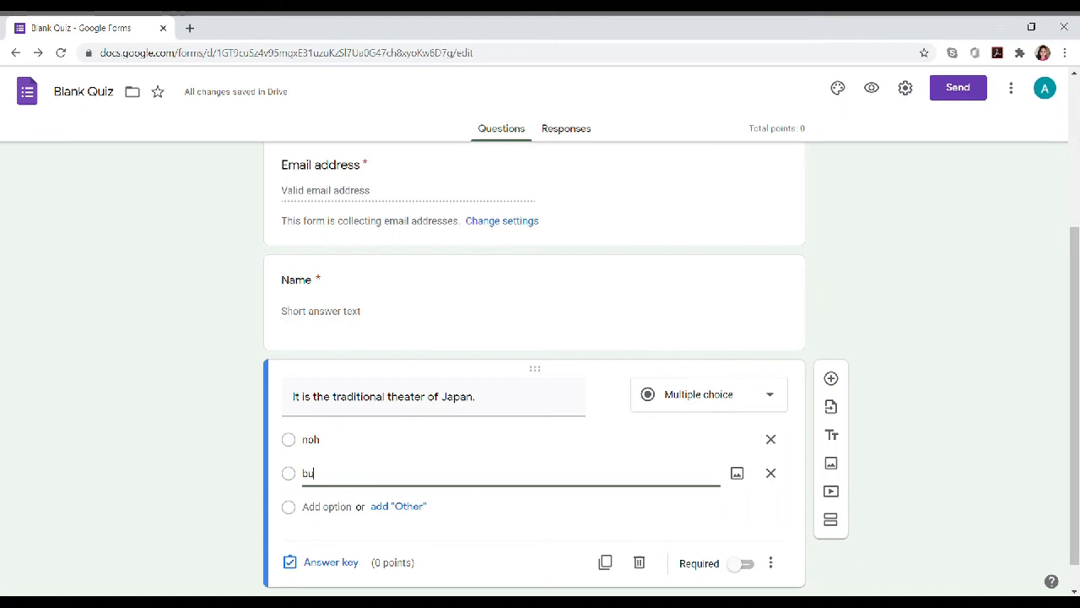
pyautogui.click(314, 511)
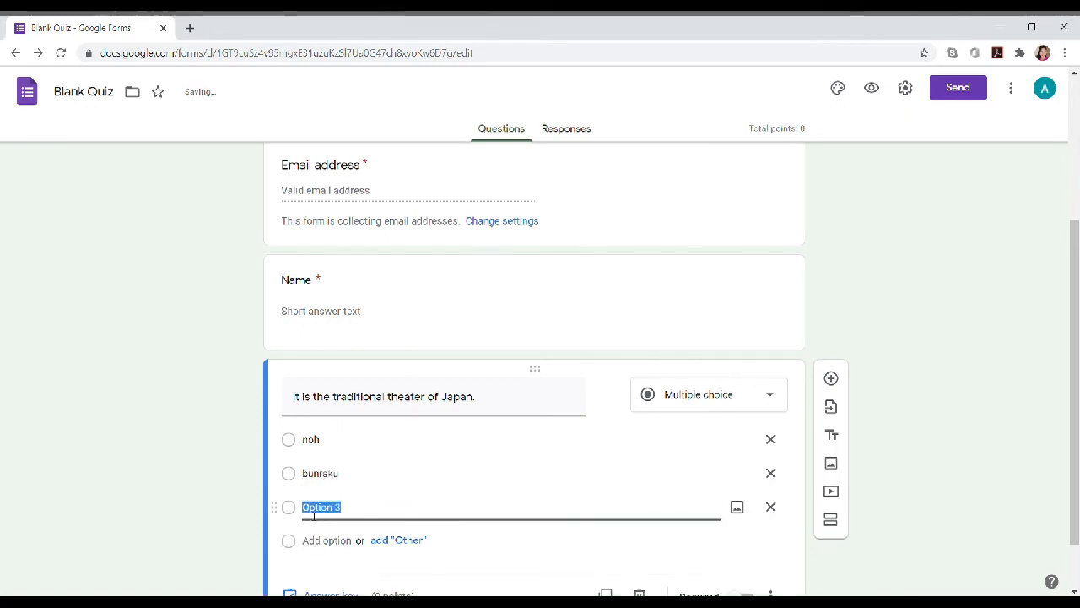
pyautogui.click(317, 533)
pyautogui.write('kanu')
pyautogui.write('ki')
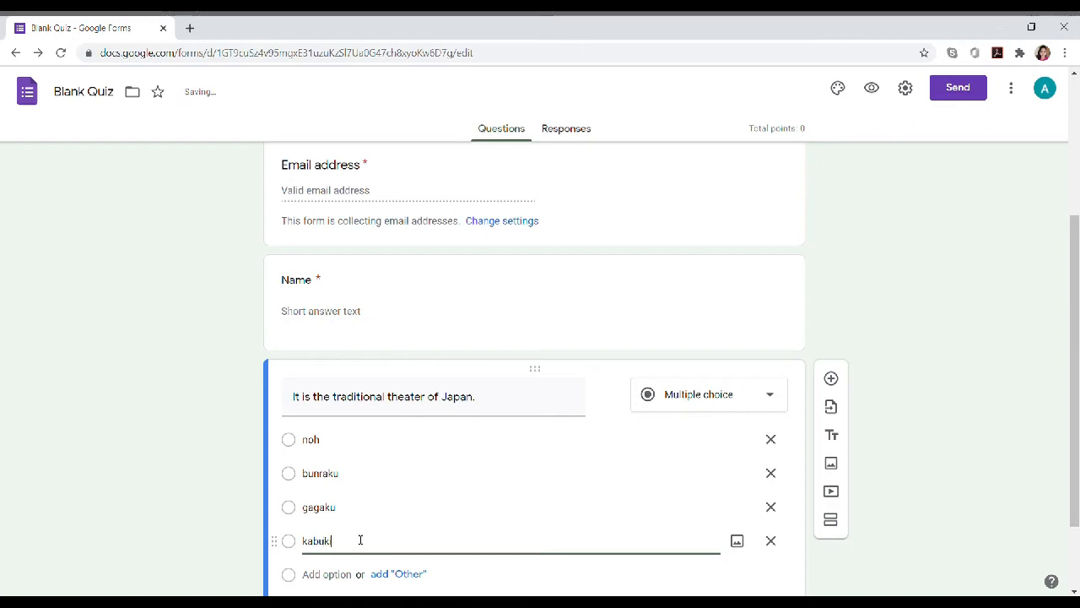
# Step: Make the traditional theater question required and set "kabuki" as its correct answer, worth 1 point
pyautogui.scroll(-1, 362, 540)
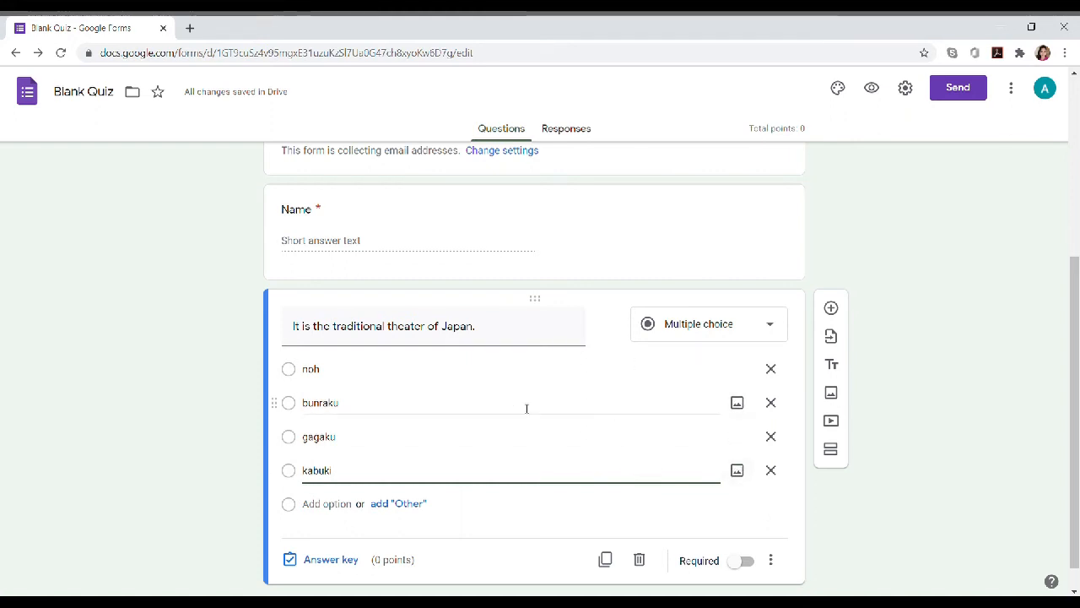
pyautogui.scroll(-1, 527, 409)
pyautogui.click(747, 531)
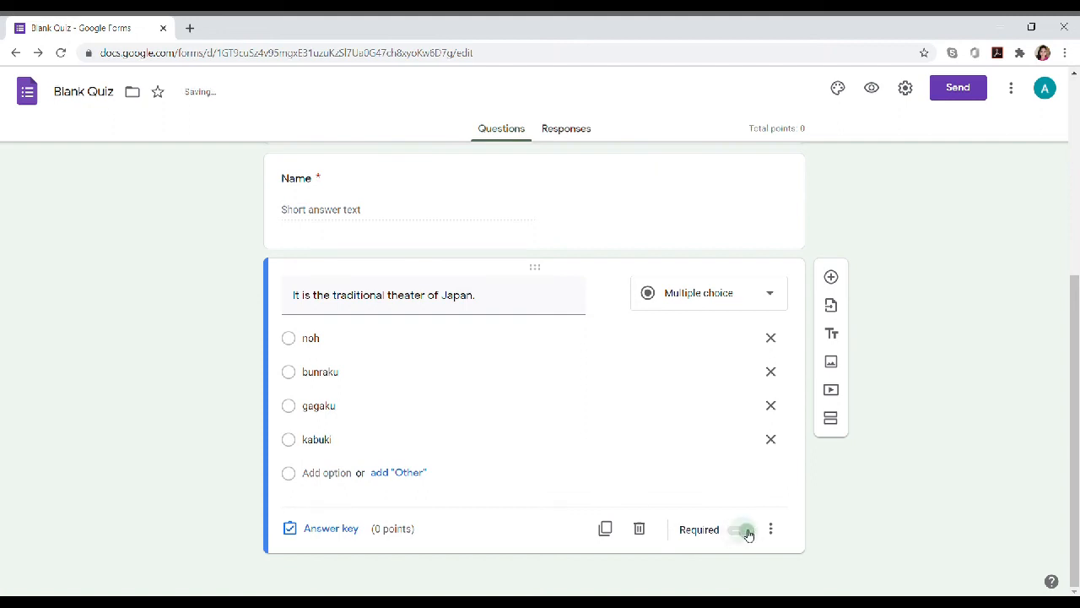
pyautogui.click(313, 532)
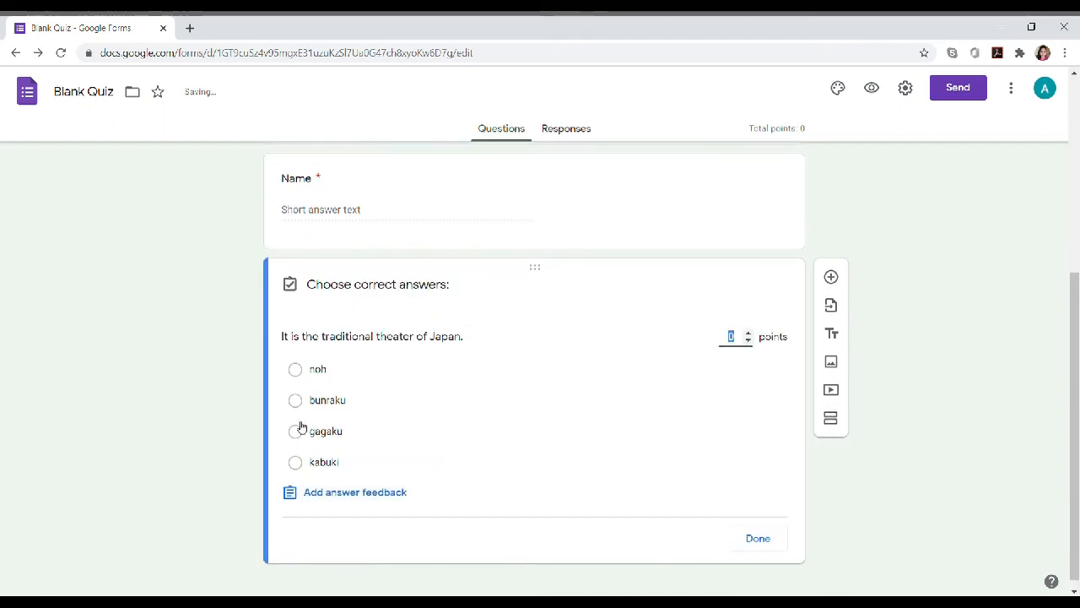
pyautogui.click(294, 462)
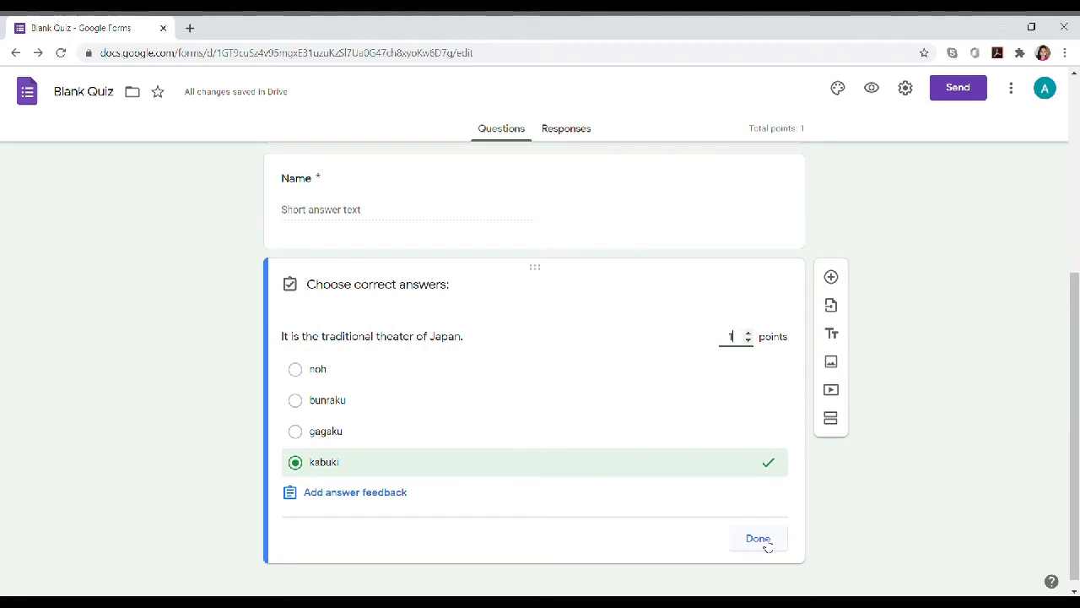
pyautogui.click(764, 540)
# Step: Add a new blank question below the traditional theater question and prefix the existing question's text with "1."
pyautogui.scroll(3, 911, 436)
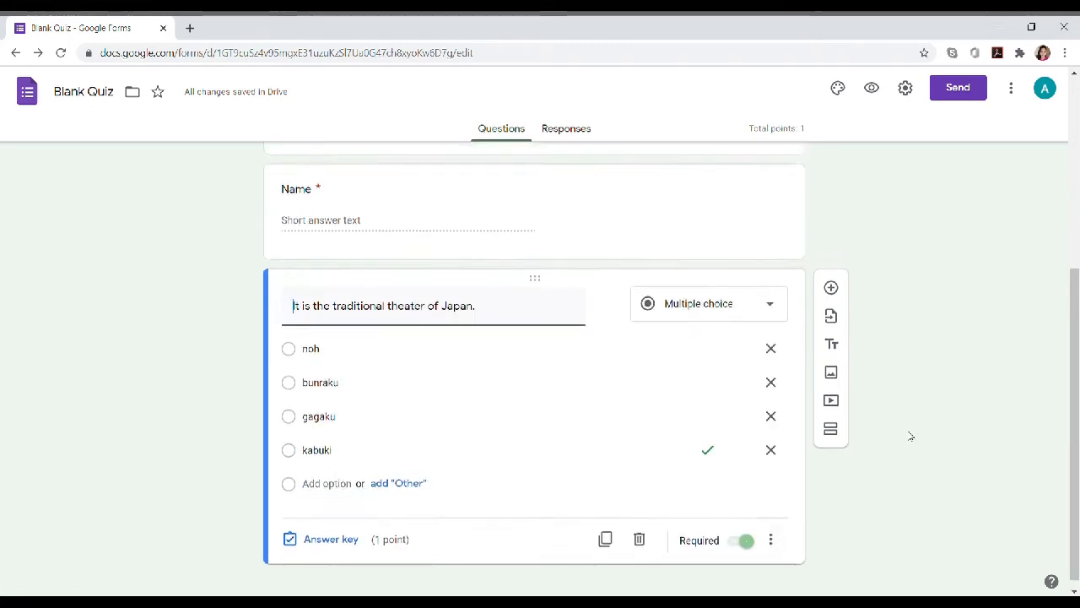
pyautogui.scroll(-3, 911, 436)
pyautogui.scroll(1, 910, 437)
pyautogui.scroll(-1, 910, 436)
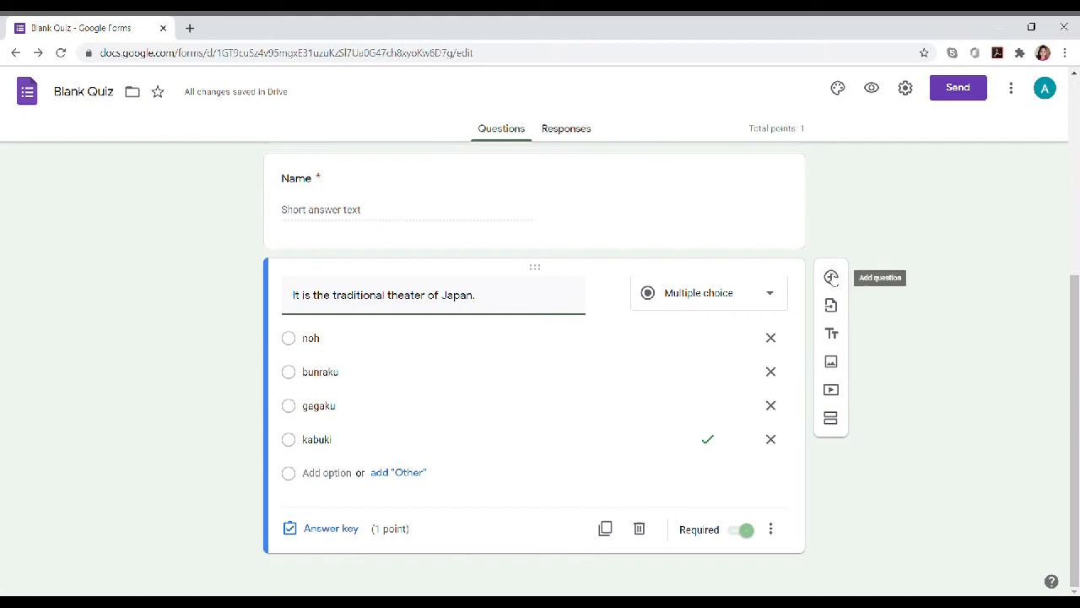
pyautogui.click(831, 279)
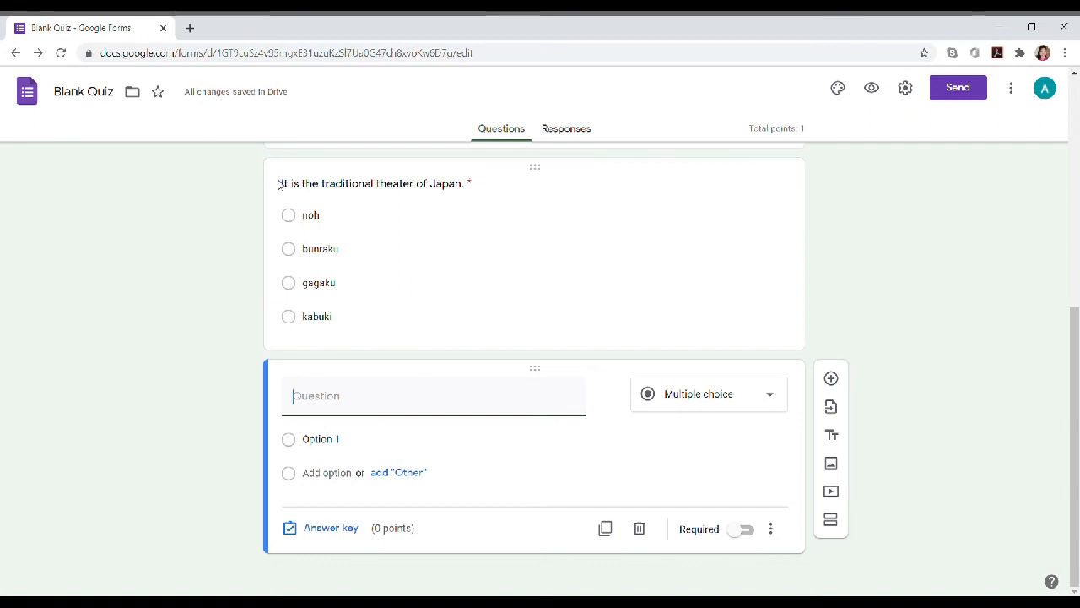
pyautogui.click(287, 187)
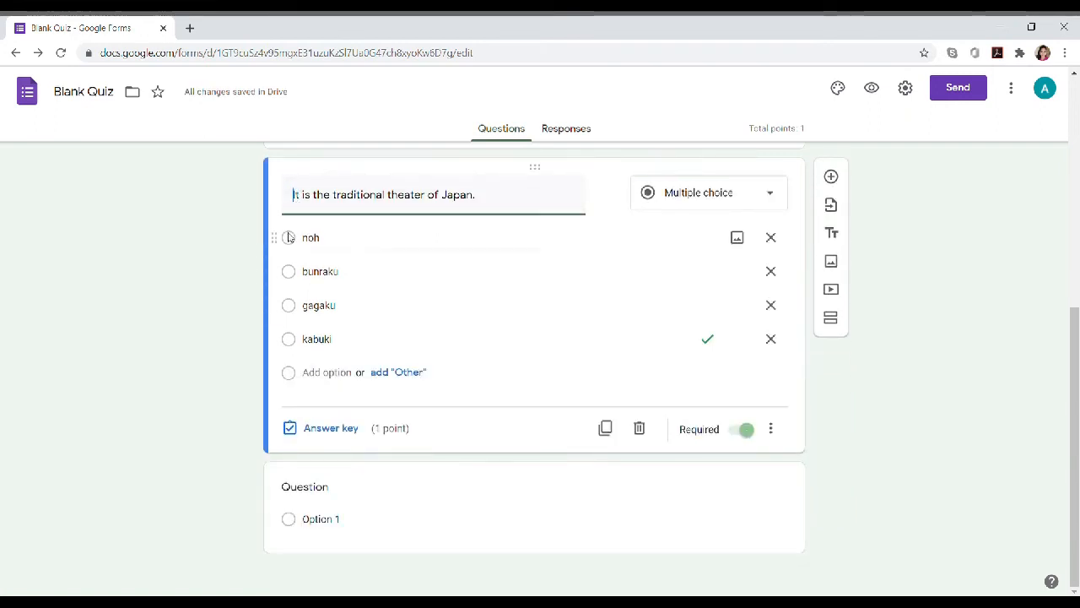
pyautogui.write('1.')
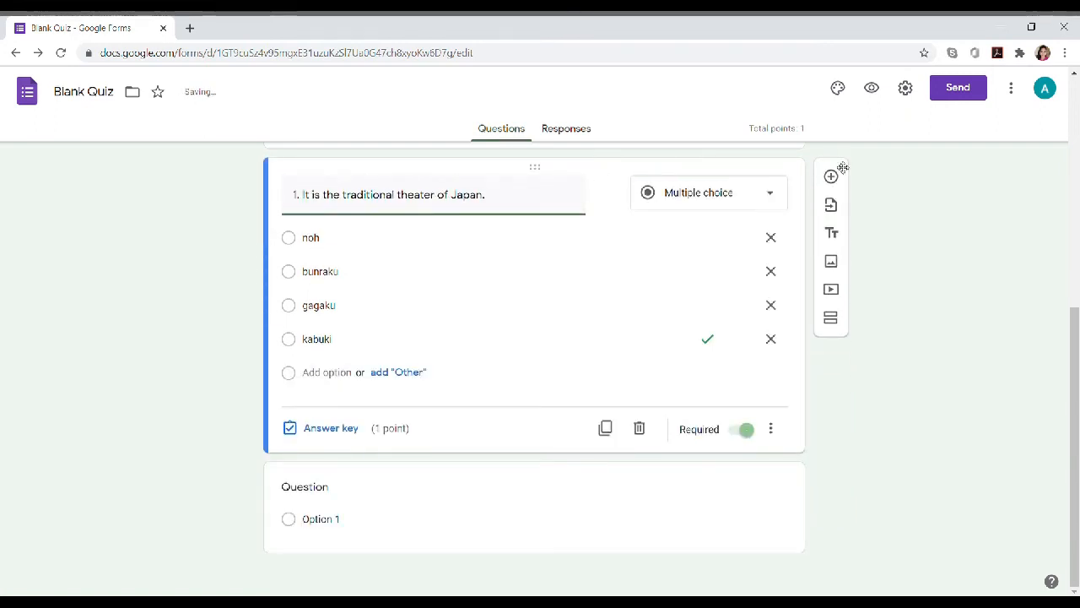
# Step: Enter "2. It is the Japanese puppet theater." as the text of the new multiple choice question
pyautogui.click(376, 486)
pyautogui.write('2.')
pyautogui.write(' It is the ')
pyautogui.write('K')
pyautogui.write('apanese ')
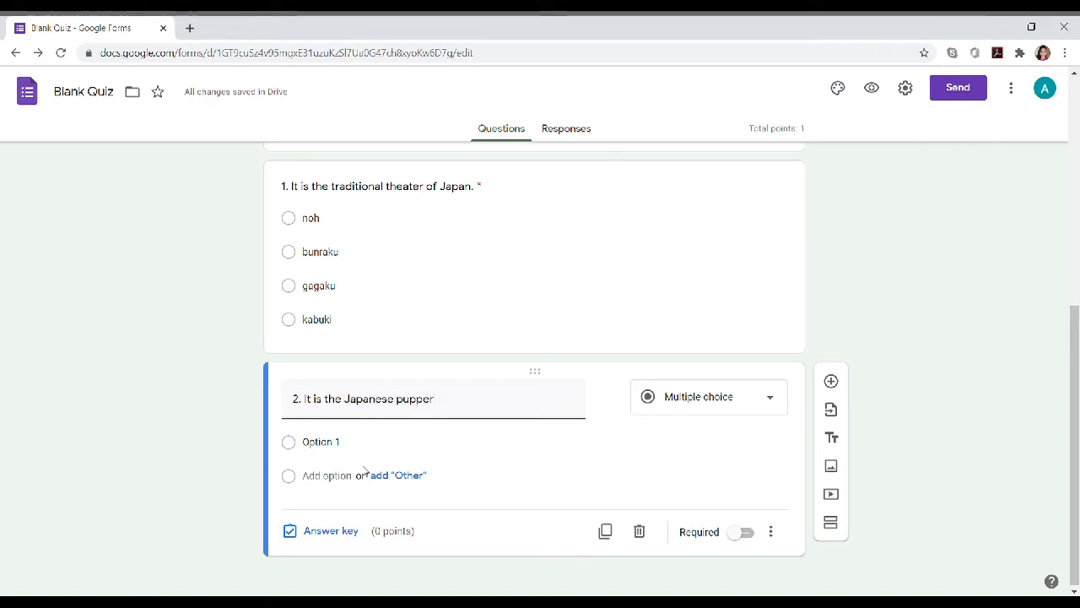
pyautogui.write('puppet ')
pyautogui.write('the')
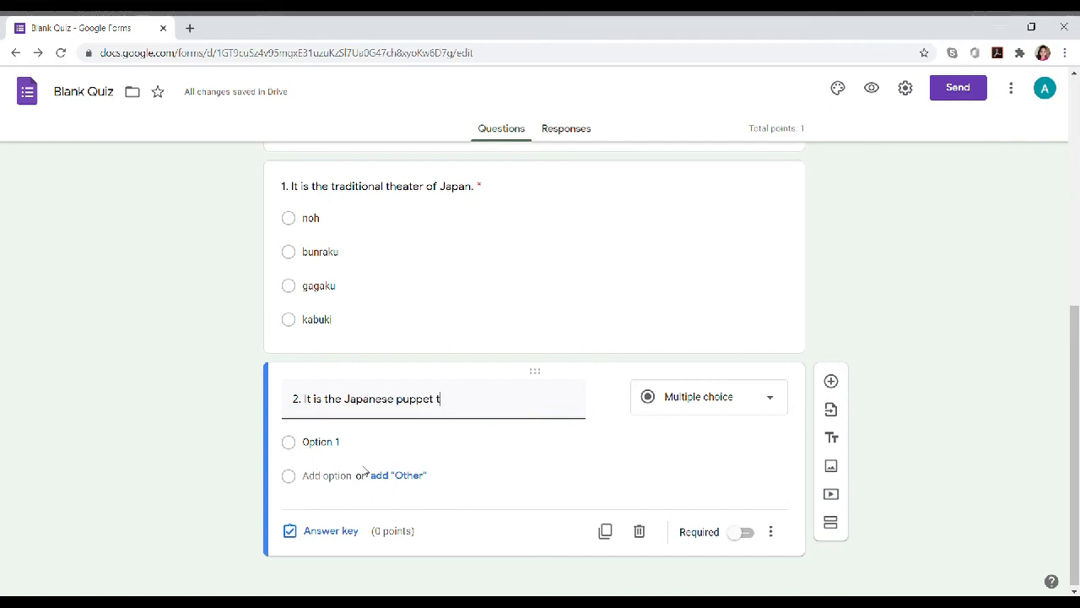
pyautogui.write('ater.')
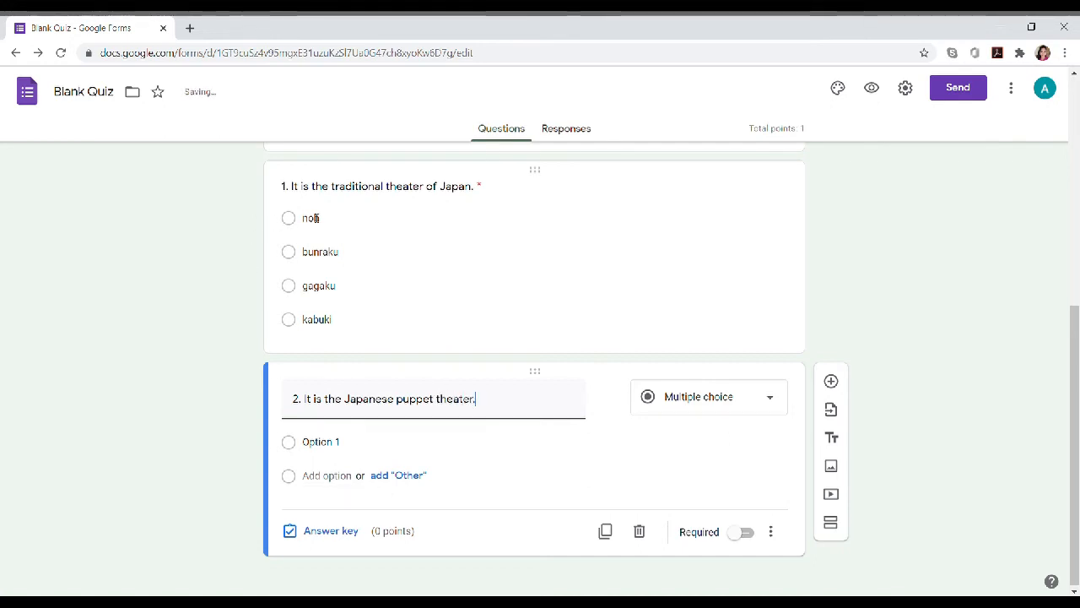
# Step: Copy the options "noh" and "bunraku" from question 1 into question 2 as its first two options
pyautogui.click(327, 218)
pyautogui.hotkey('ctrl', 'c')
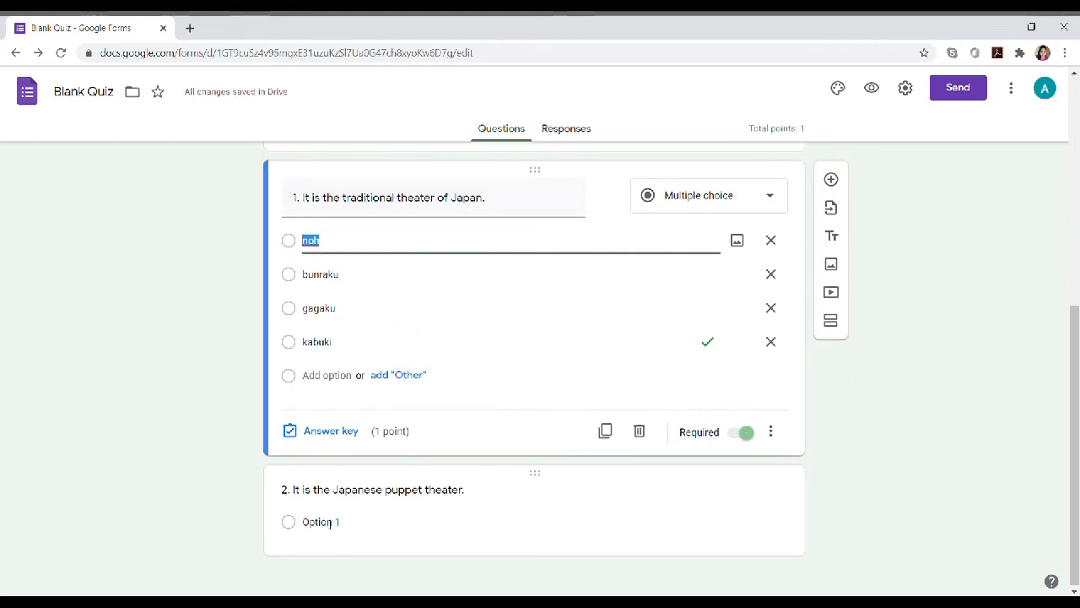
pyautogui.click(325, 522)
pyautogui.hotkey('ctrl', 'v')
pyautogui.click(321, 274)
pyautogui.hotkey('ctrl', 'c')
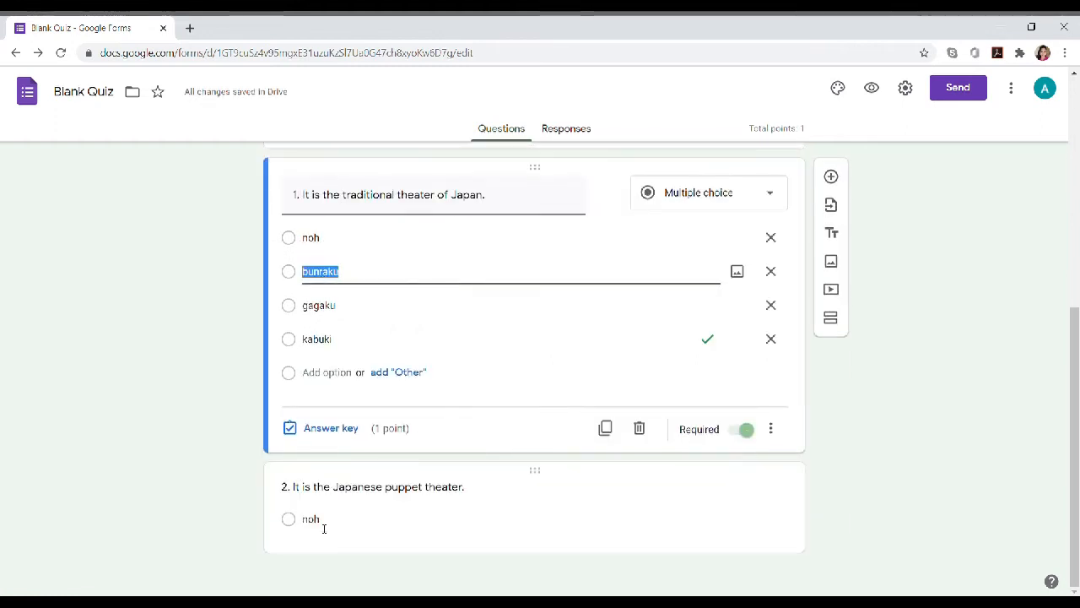
pyautogui.click(323, 521)
pyautogui.click(326, 495)
pyautogui.hotkey('ctrl', 'v')
# Step: Add "gagaku", copied from question 1, and "kabuki" as the third and fourth options of question 2
pyautogui.click(320, 304)
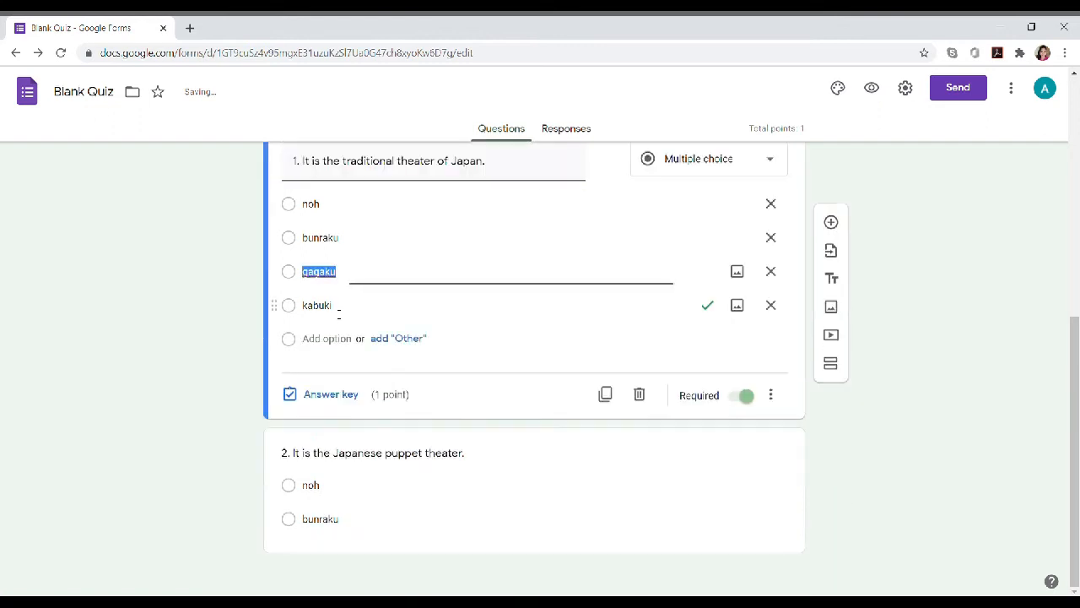
pyautogui.click(327, 516)
pyautogui.click(326, 498)
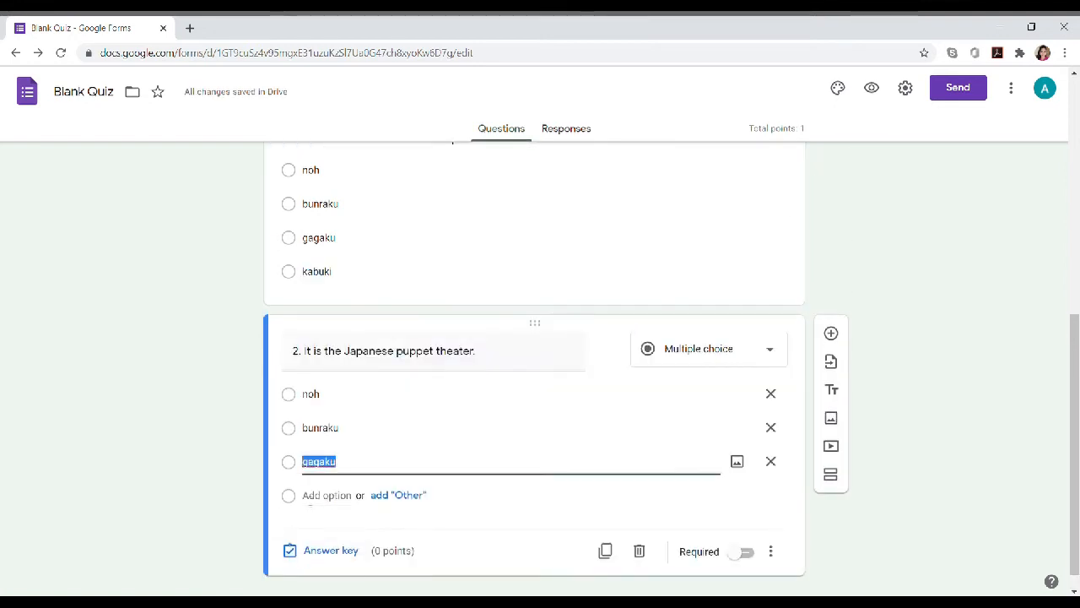
pyautogui.click(318, 496)
pyautogui.write('kabuki')
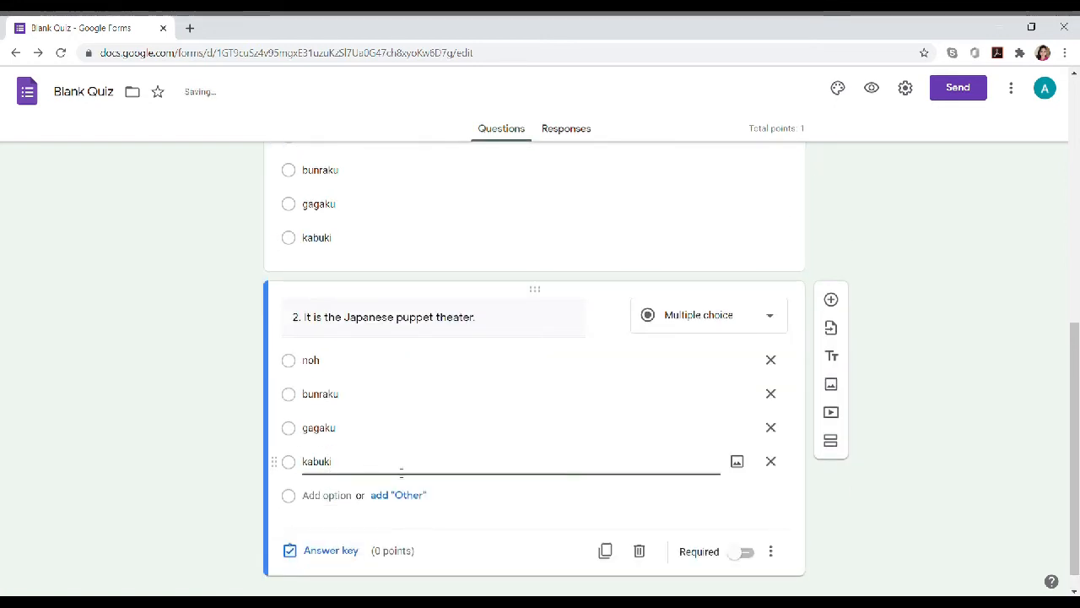
# Step: Make question 2 required and set "bunraku" as its correct answer, worth 1 point
pyautogui.click(746, 551)
pyautogui.click(320, 553)
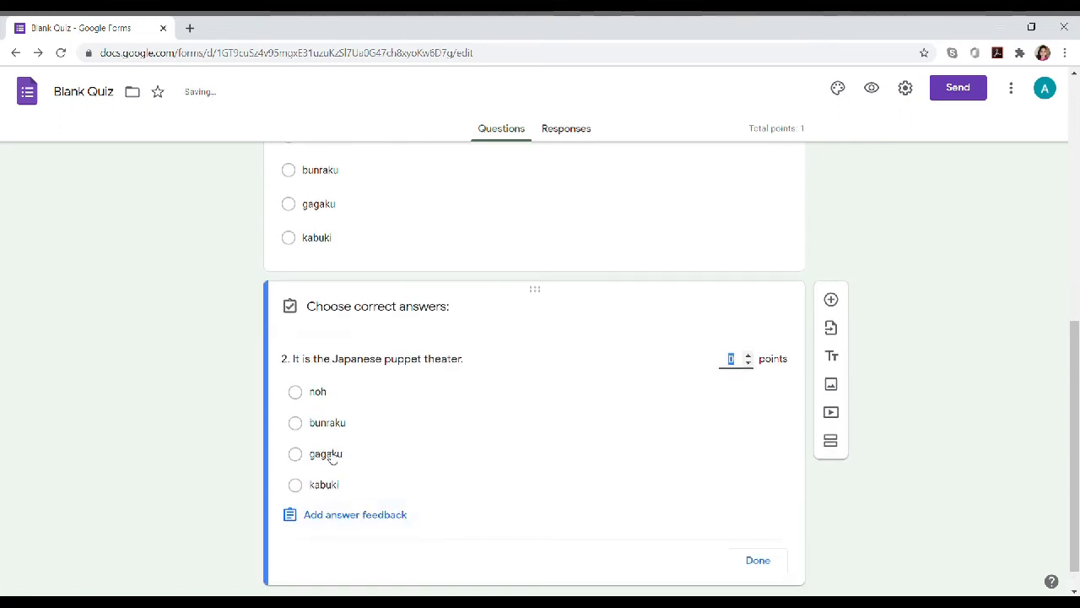
pyautogui.click(295, 423)
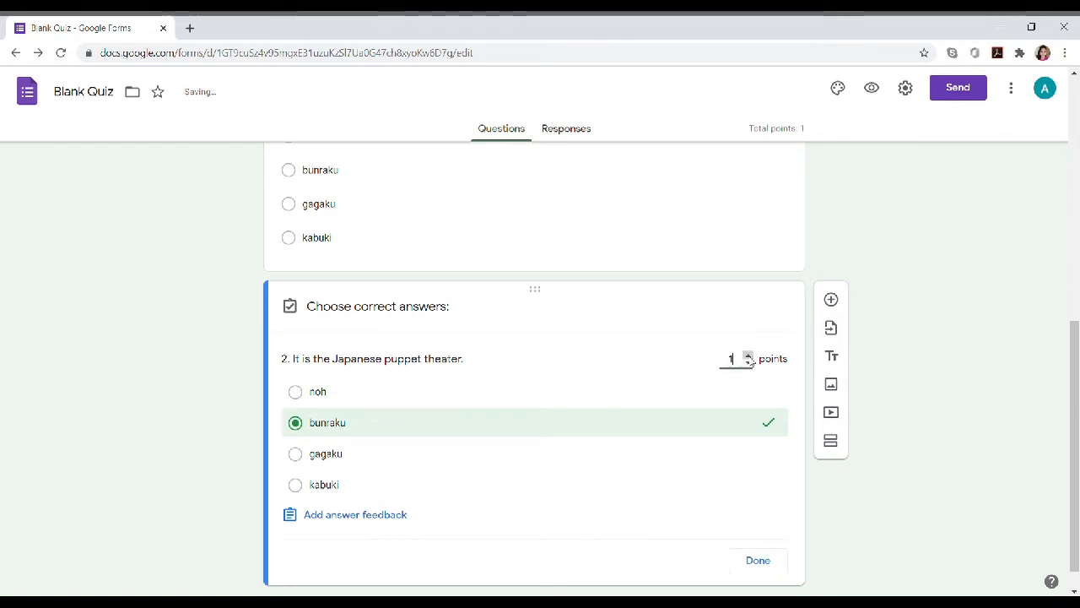
pyautogui.click(764, 529)
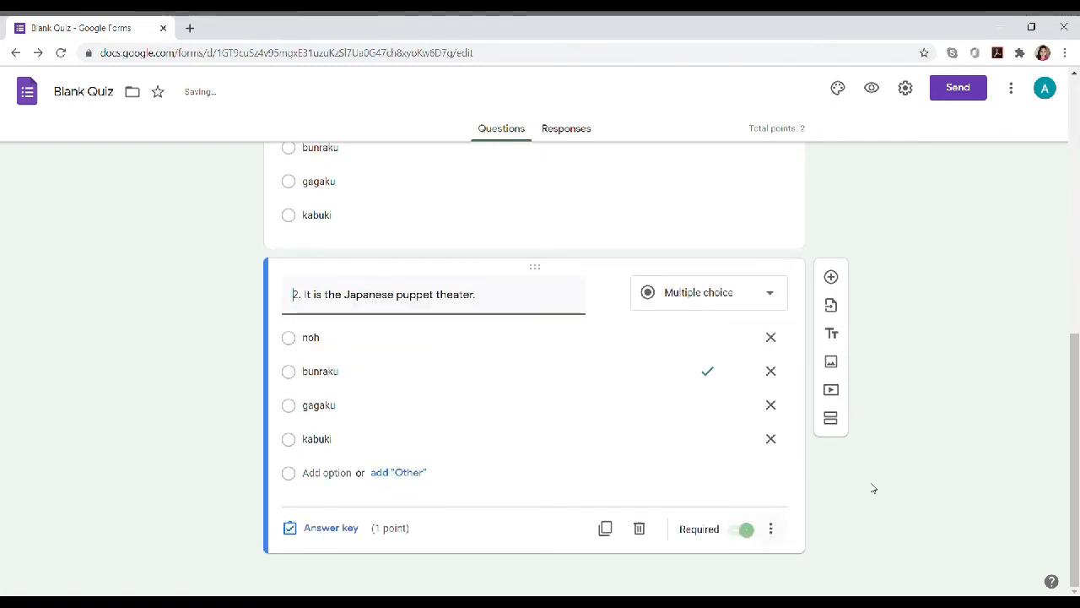
# Step: Rename the form file from its default name to "MUSIC 1st Quarter Quiz 1", matching the form's heading
pyautogui.scroll(5, 873, 488)
pyautogui.scroll(-4, 874, 487)
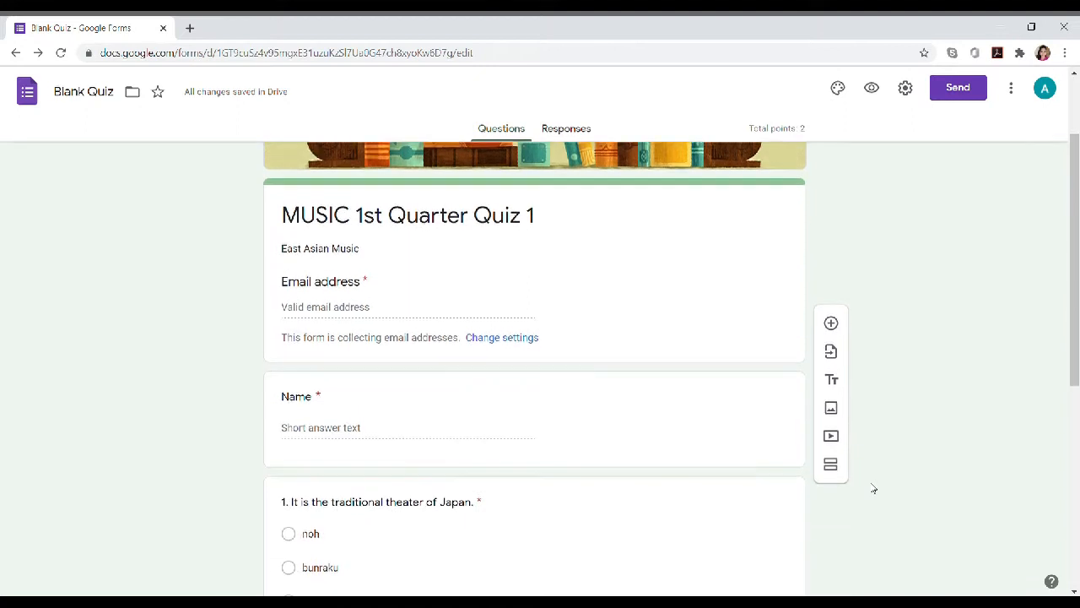
pyautogui.scroll(-3, 874, 487)
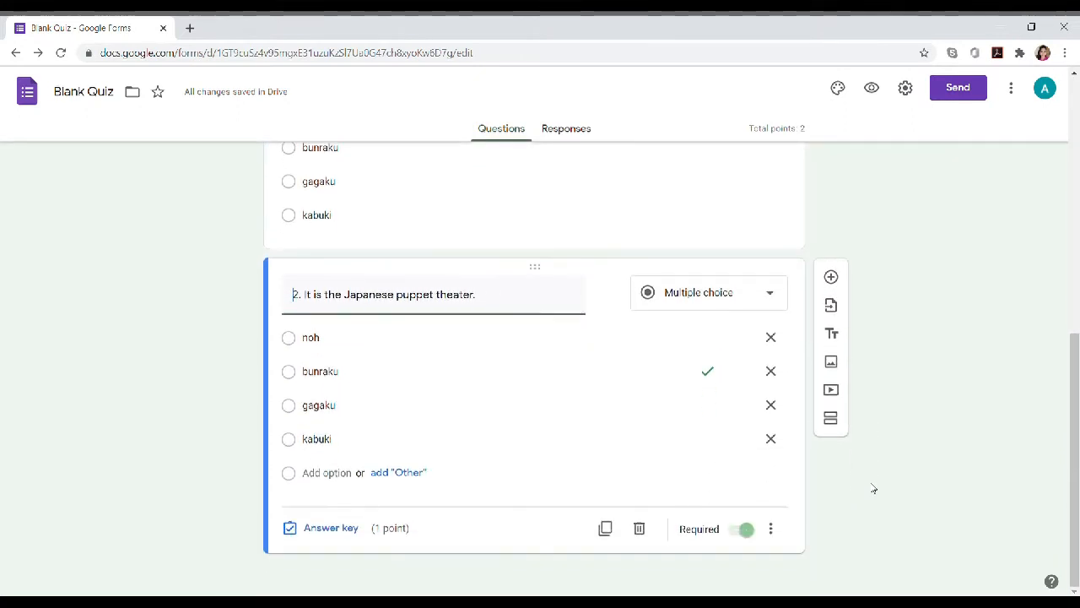
pyautogui.scroll(7, 873, 488)
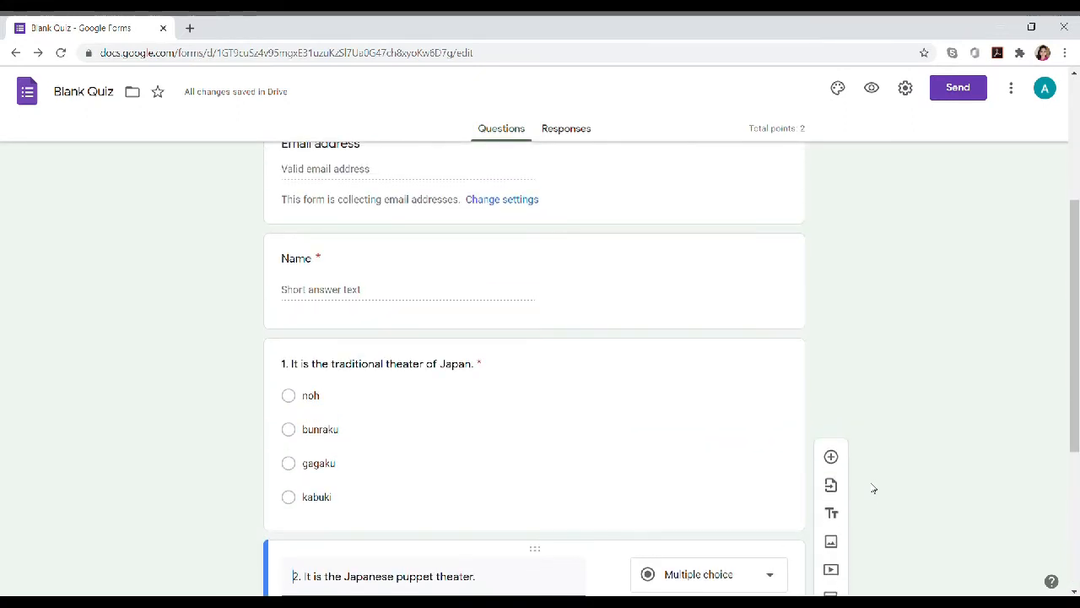
pyautogui.click(461, 341)
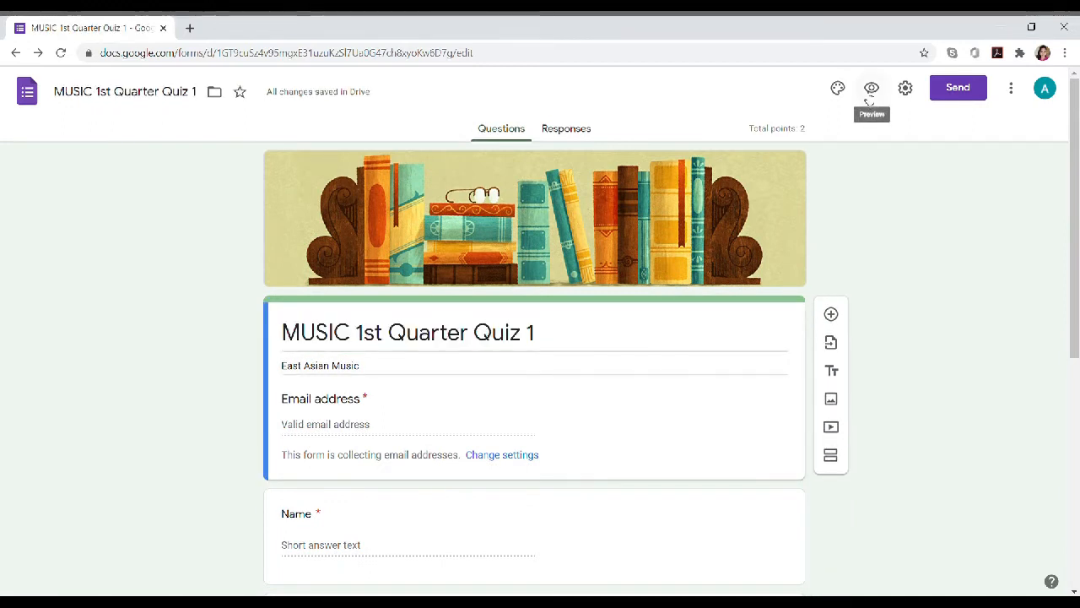
# Step: Open a preview of the quiz and examine its header, email and name fields, and both multiple choice questions
pyautogui.click(870, 94)
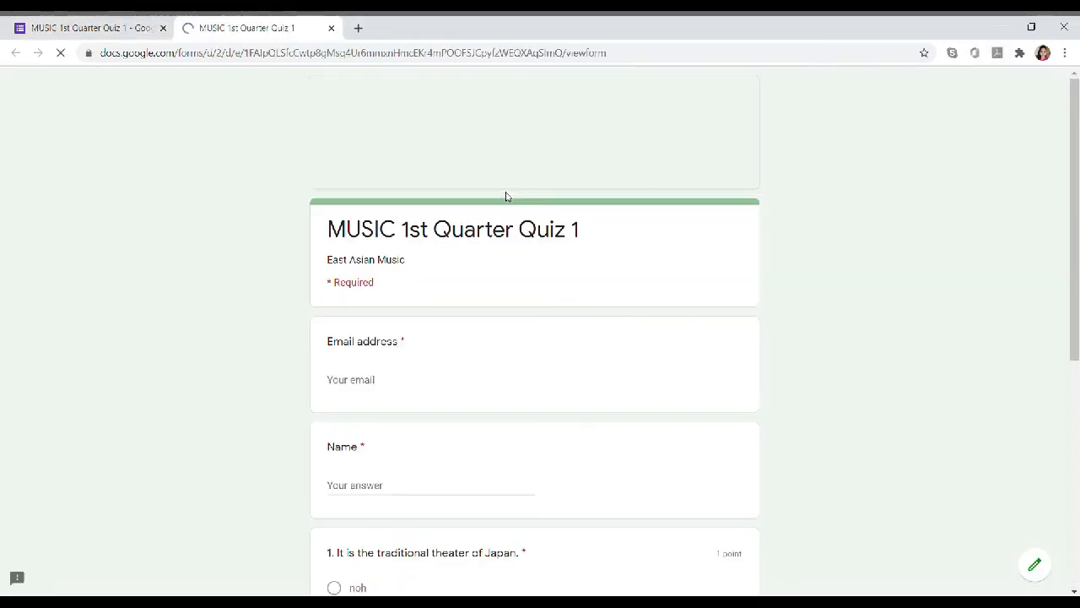
pyautogui.scroll(-3, 535, 307)
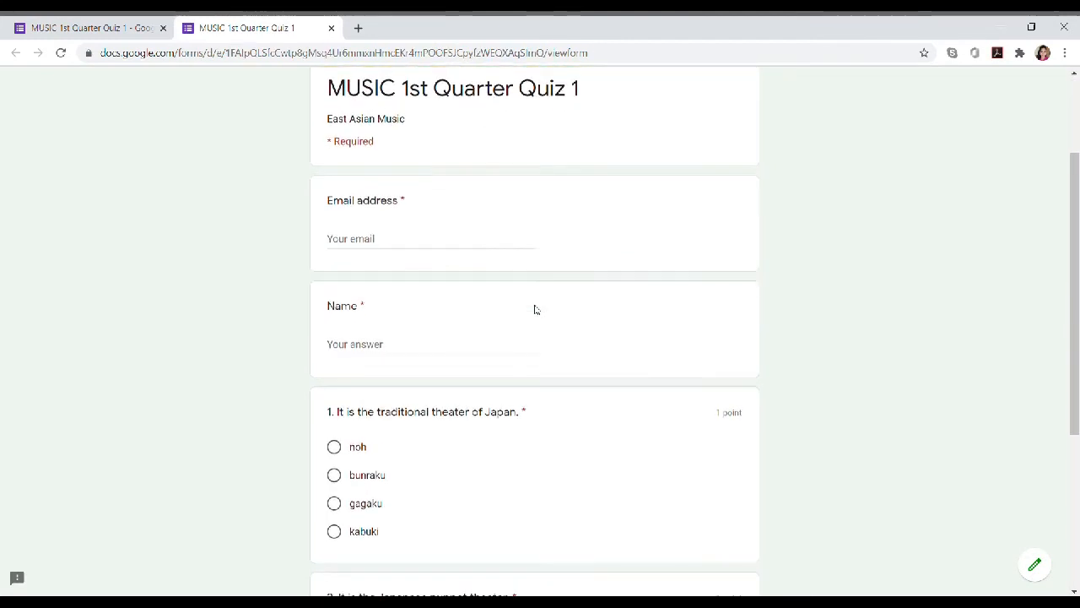
pyautogui.scroll(-2, 535, 309)
pyautogui.scroll(4, 535, 309)
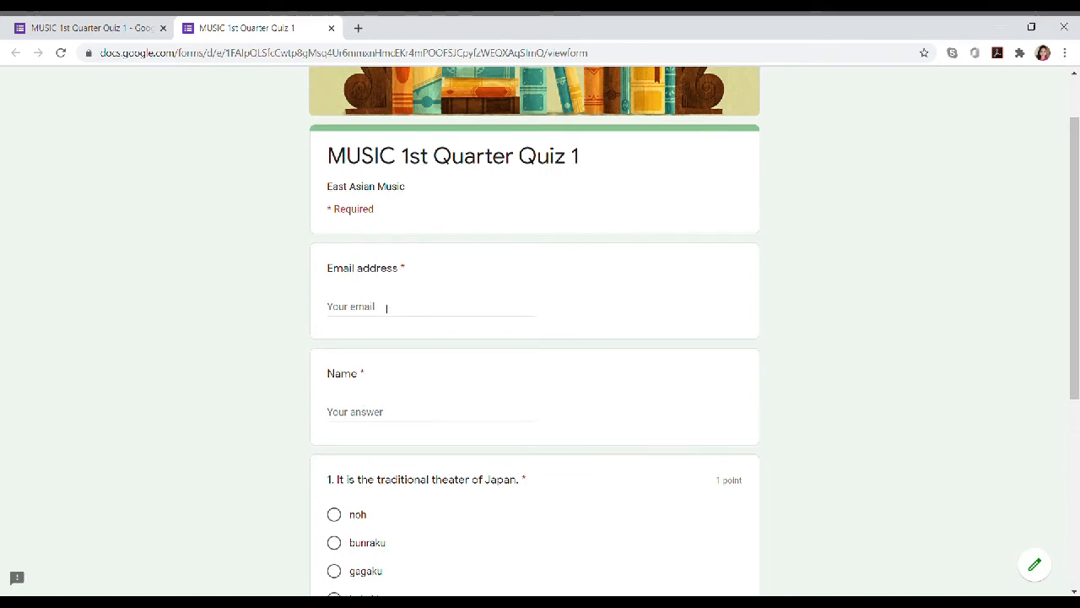
pyautogui.scroll(-1, 371, 357)
pyautogui.scroll(-3, 372, 357)
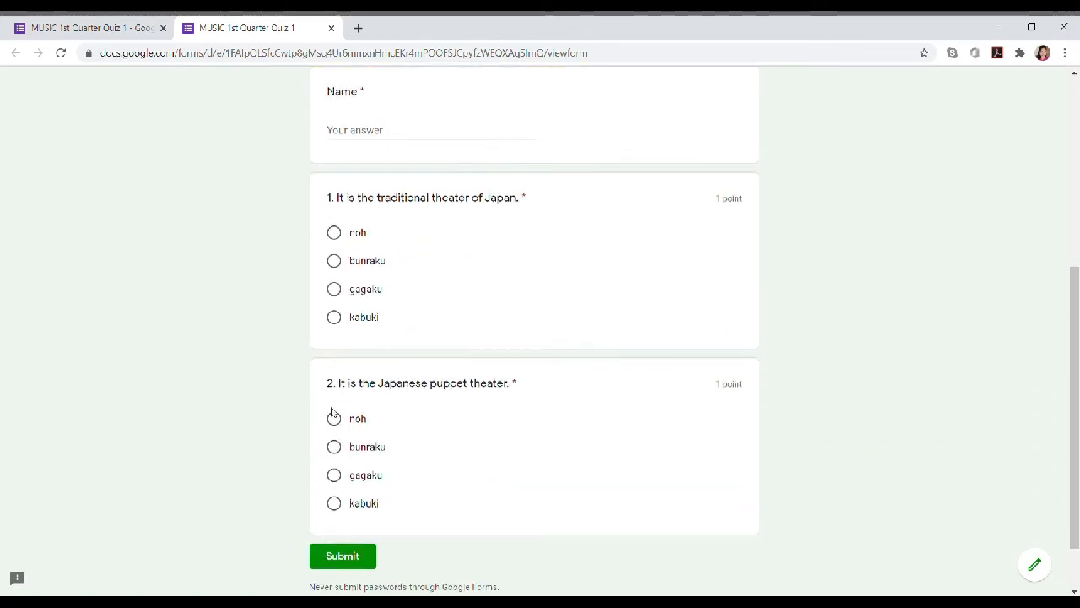
# Step: Return from the quiz preview to the form editor and close the preview
pyautogui.scroll(4, 598, 369)
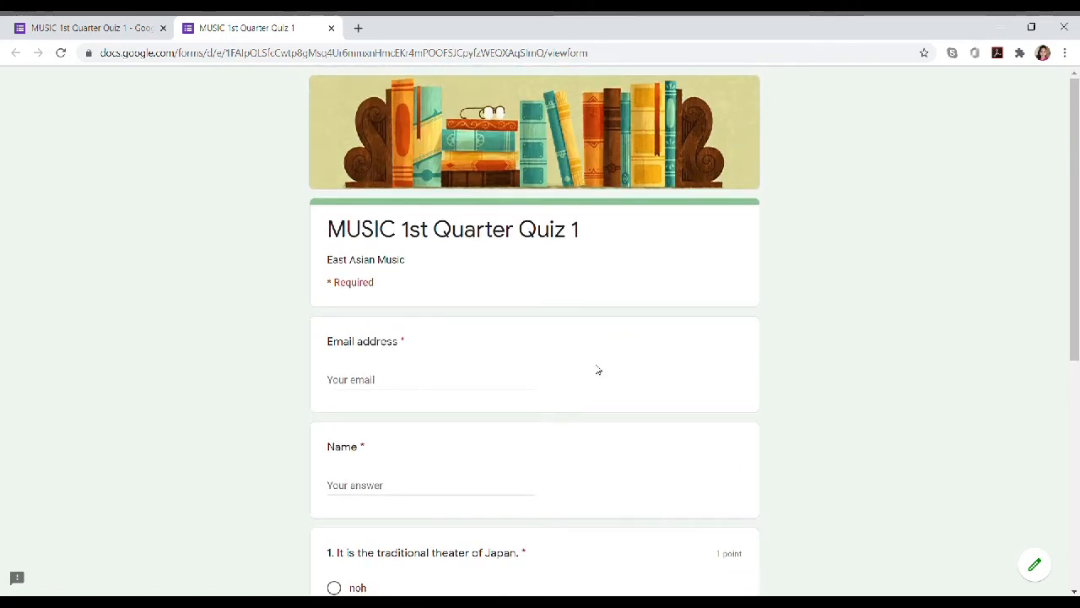
pyautogui.hotkey('ctrl', 'pageup')
pyautogui.scroll(-5, 700, 362)
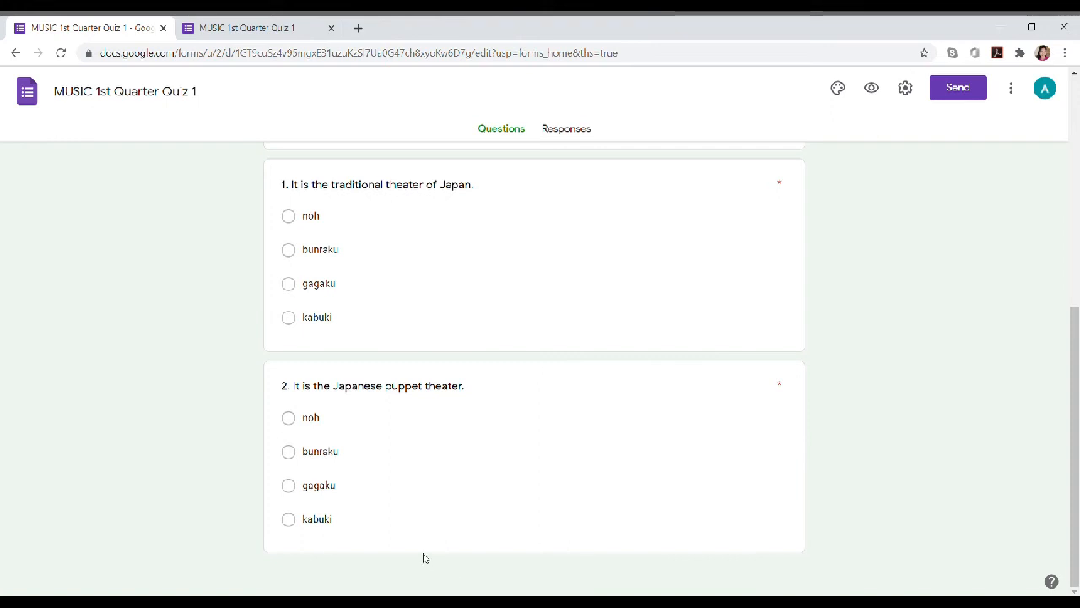
pyautogui.scroll(-5, 769, 438)
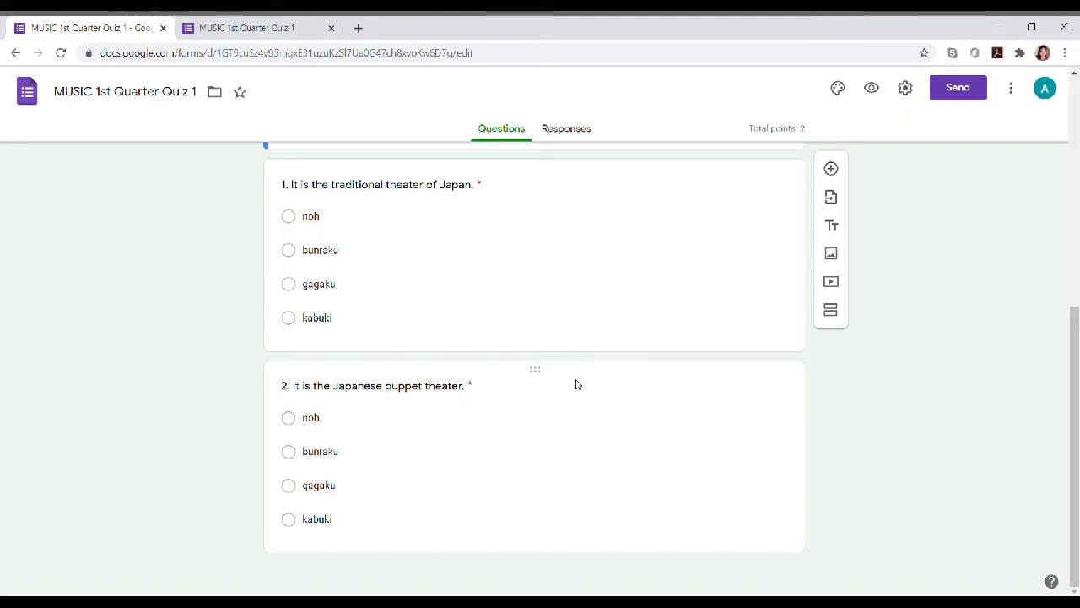
pyautogui.click(332, 29)
# Step: Add a Checkboxes question after question 2 reading "3. Which of the following are East Asian countries?"
pyautogui.click(316, 519)
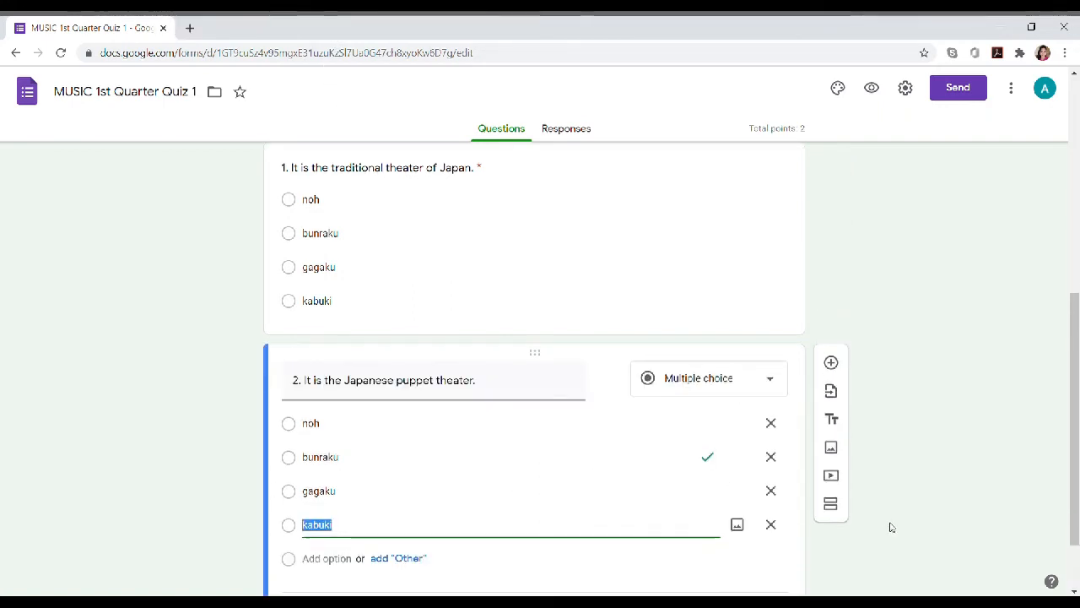
pyautogui.click(831, 277)
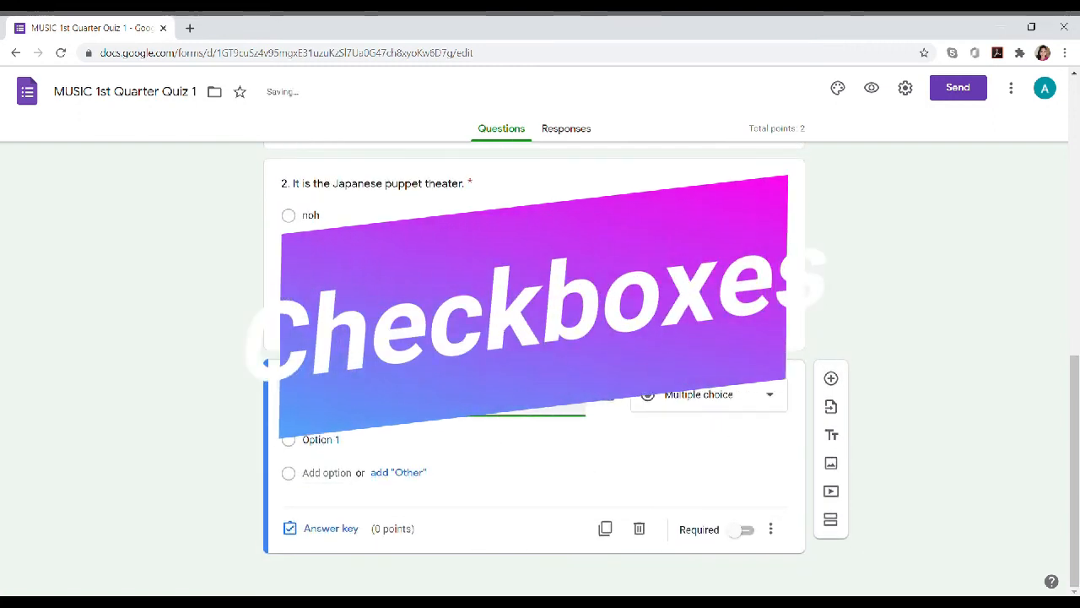
pyautogui.write('3.')
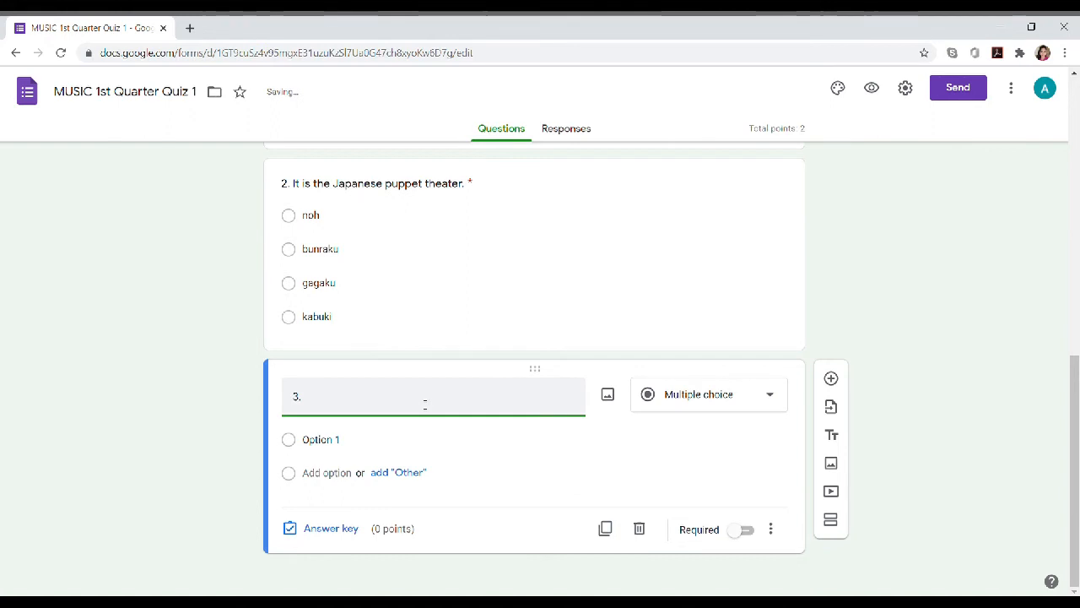
pyautogui.write(' Which of the following are')
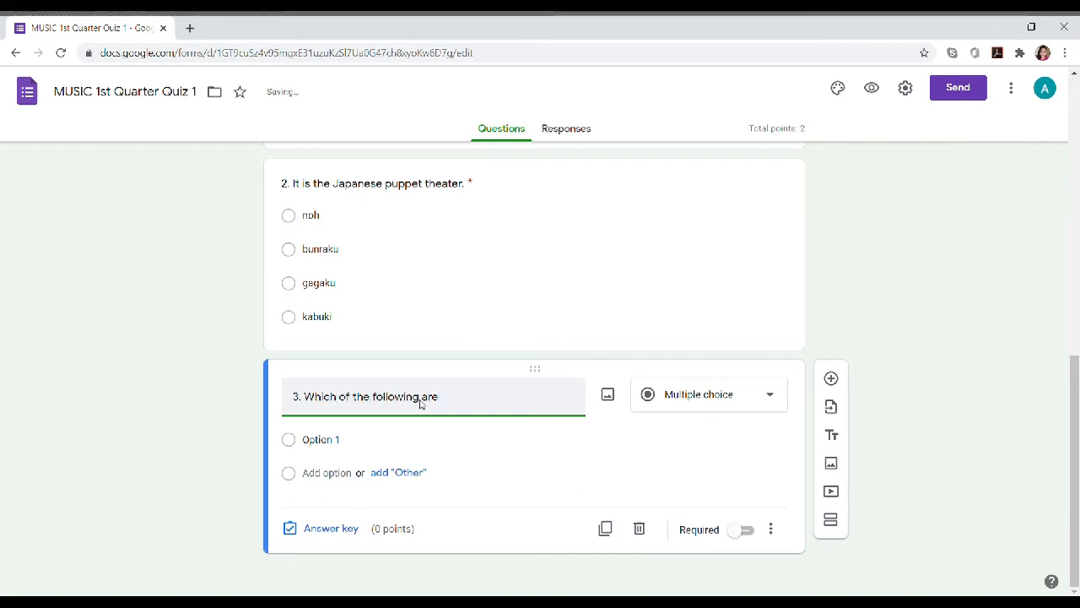
pyautogui.write(' East Asian countries?')
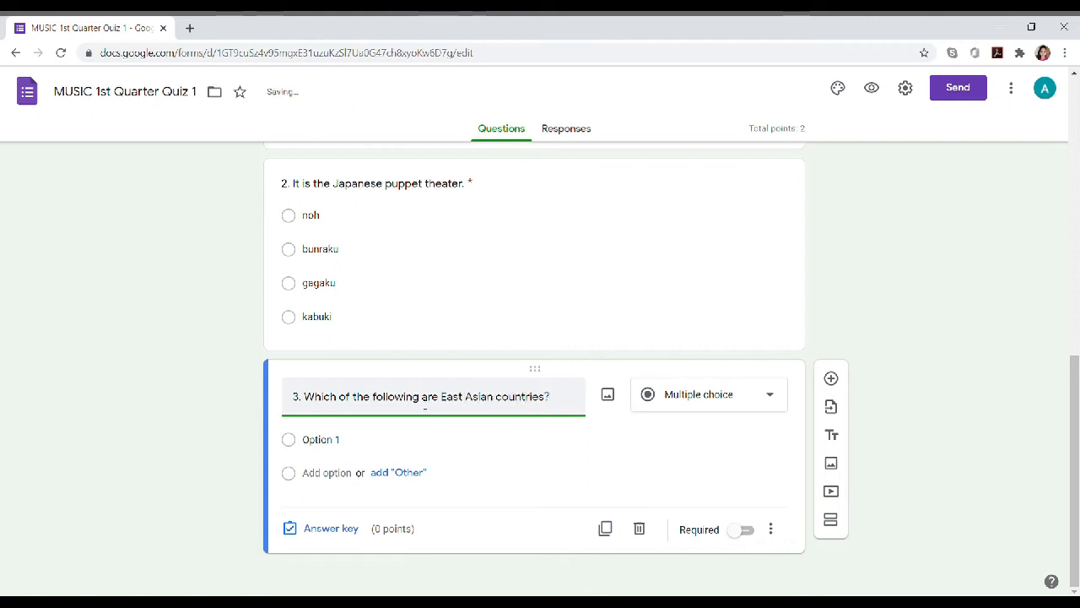
pyautogui.click(752, 403)
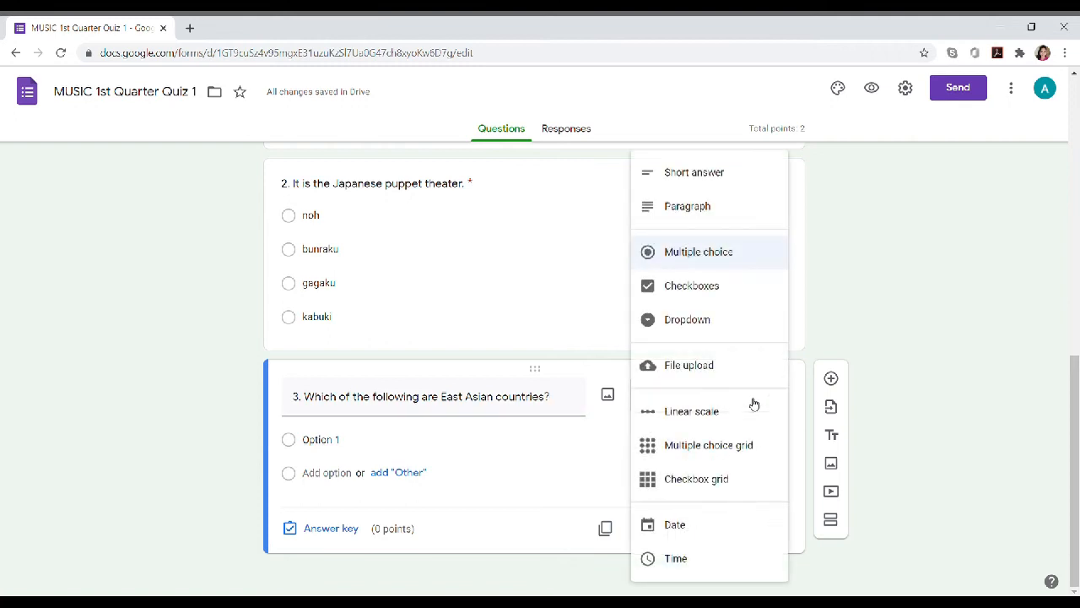
pyautogui.click(713, 287)
# Step: Enter "Philippines", "Thailand" and "China" as the first three options of question 3
pyautogui.click(364, 442)
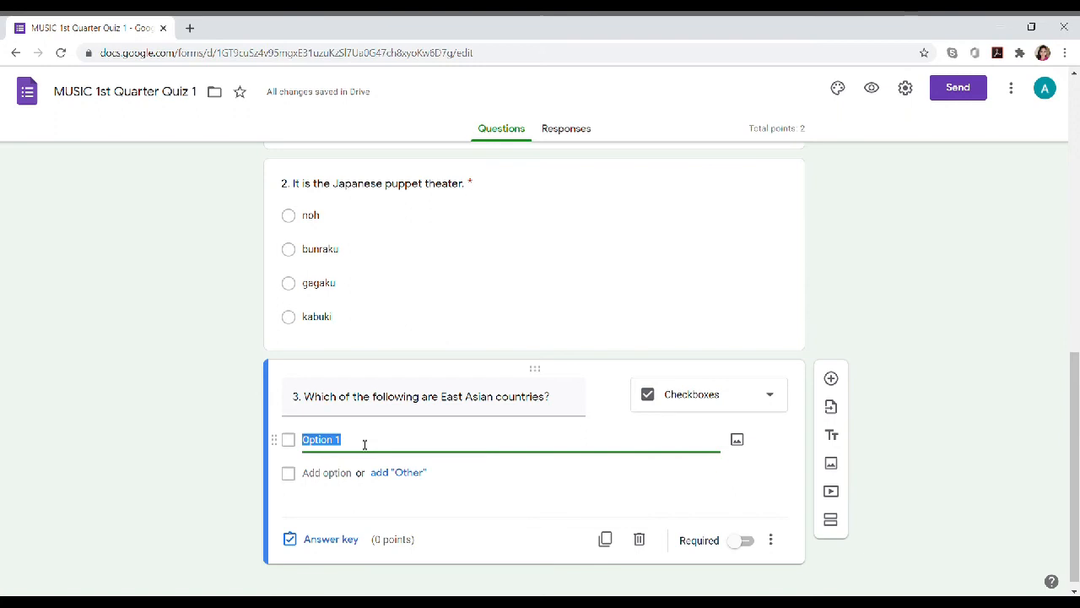
pyautogui.write('Ph')
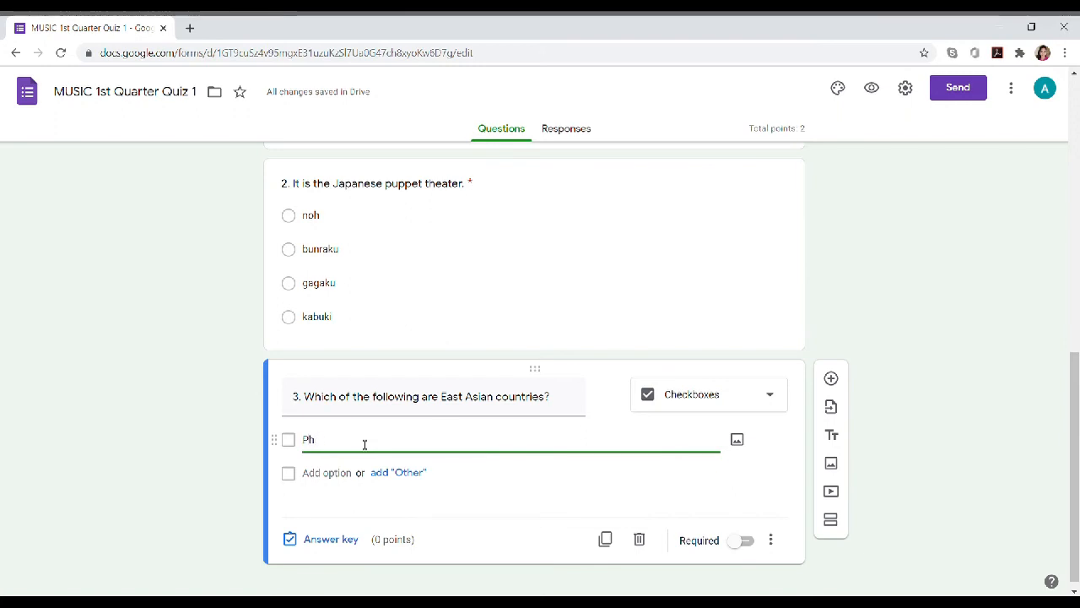
pyautogui.write('ilippines')
pyautogui.click(351, 473)
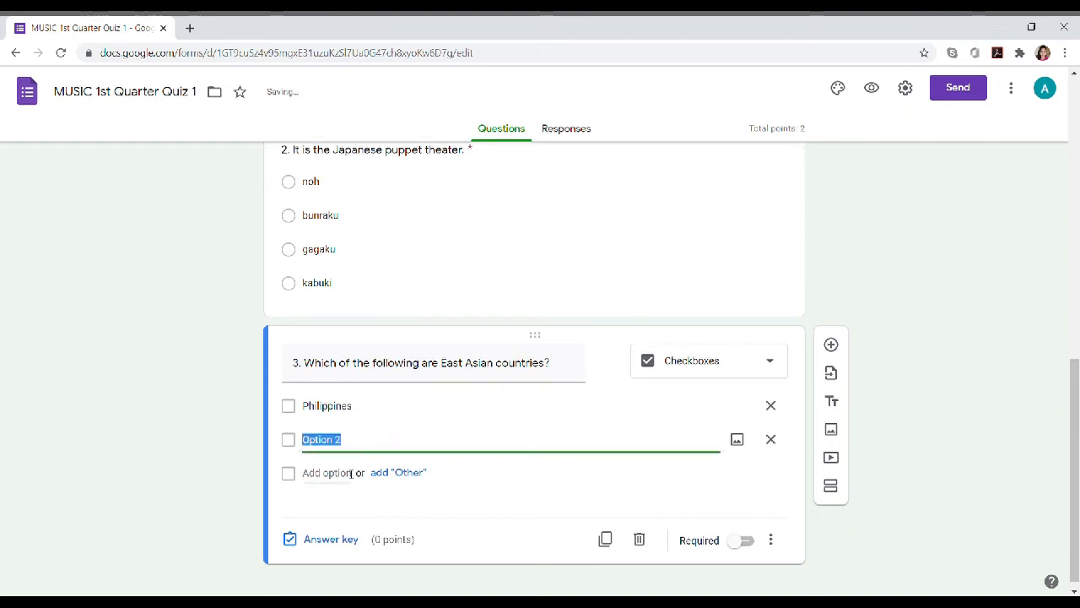
pyautogui.write('Th')
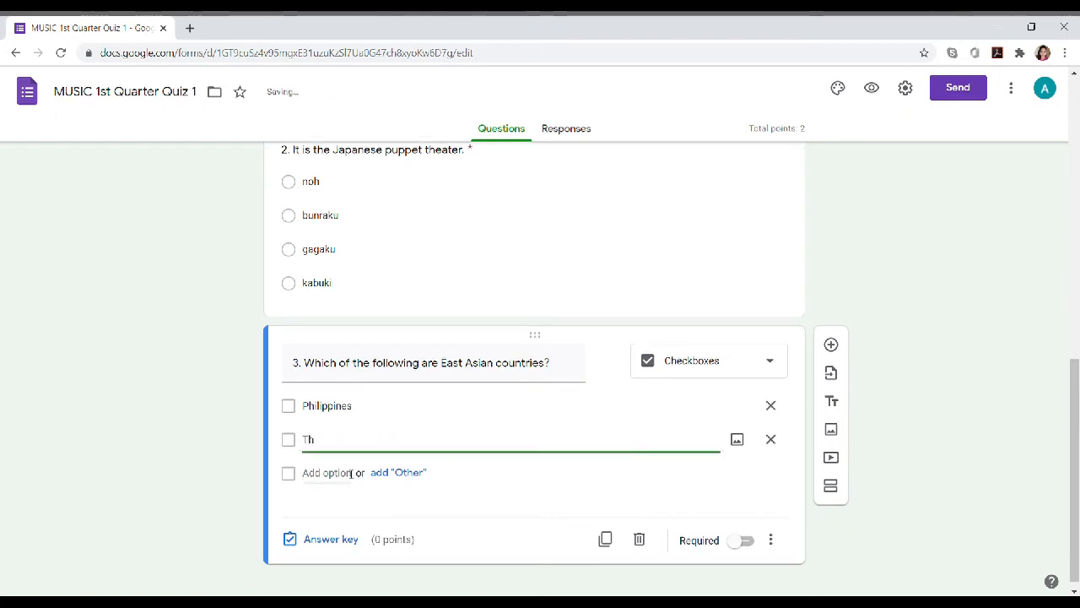
pyautogui.write('ailand')
pyautogui.click(351, 473)
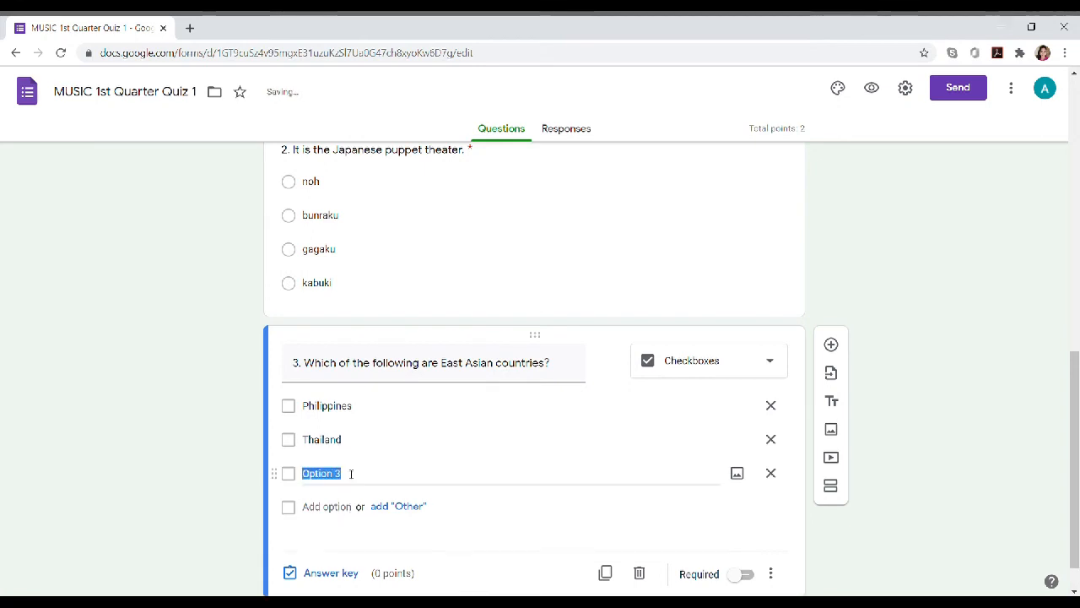
pyautogui.write('China')
# Step: Add "Indonesia", "Japan" and "Korea" as the fourth, fifth and sixth options of question 3
pyautogui.click(329, 507)
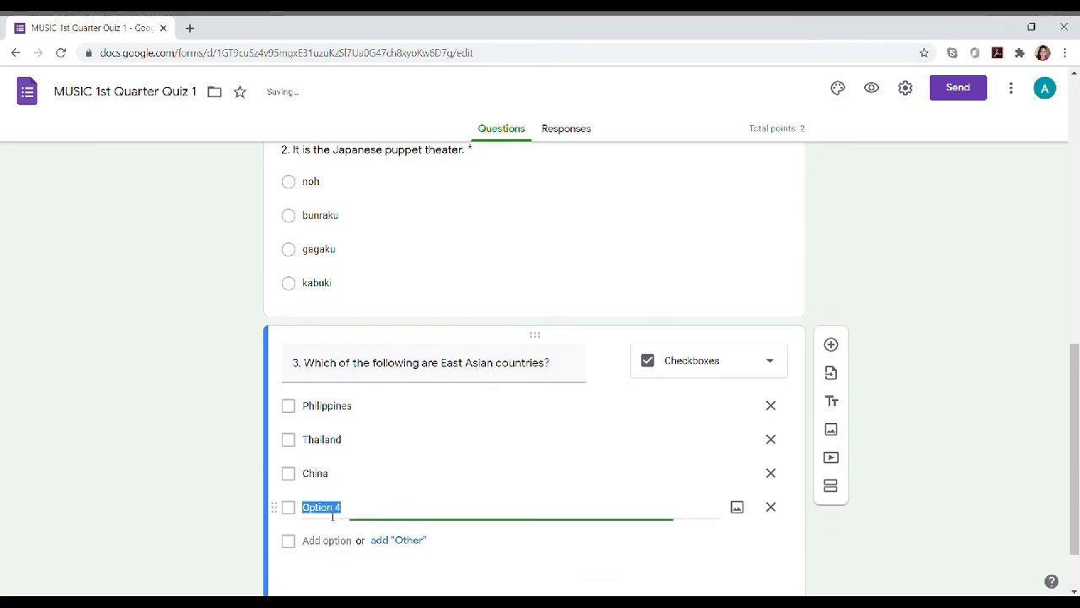
pyautogui.write('Indonesia')
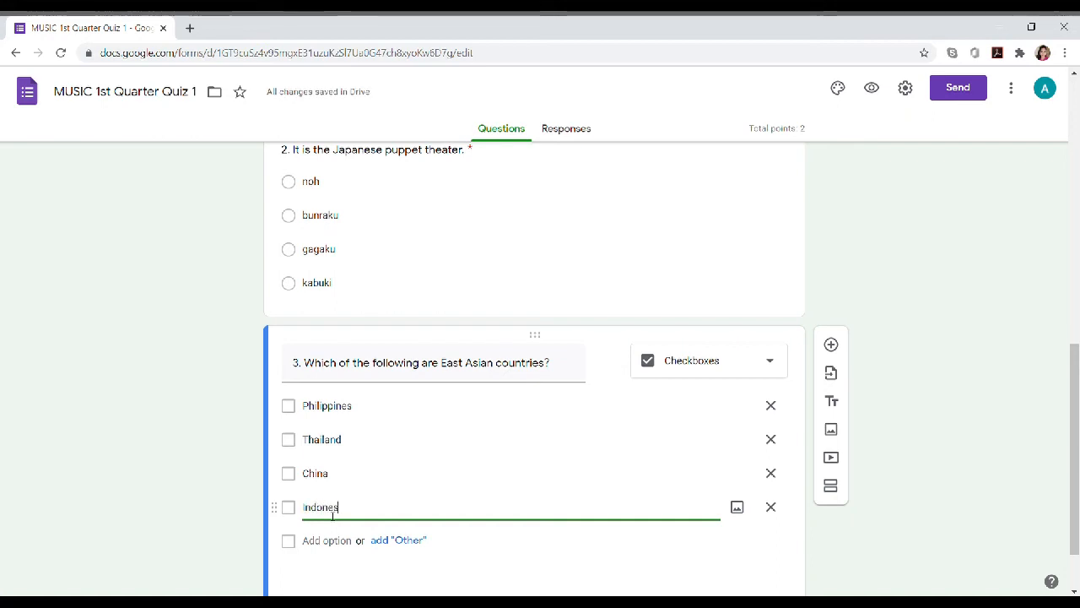
pyautogui.click(329, 542)
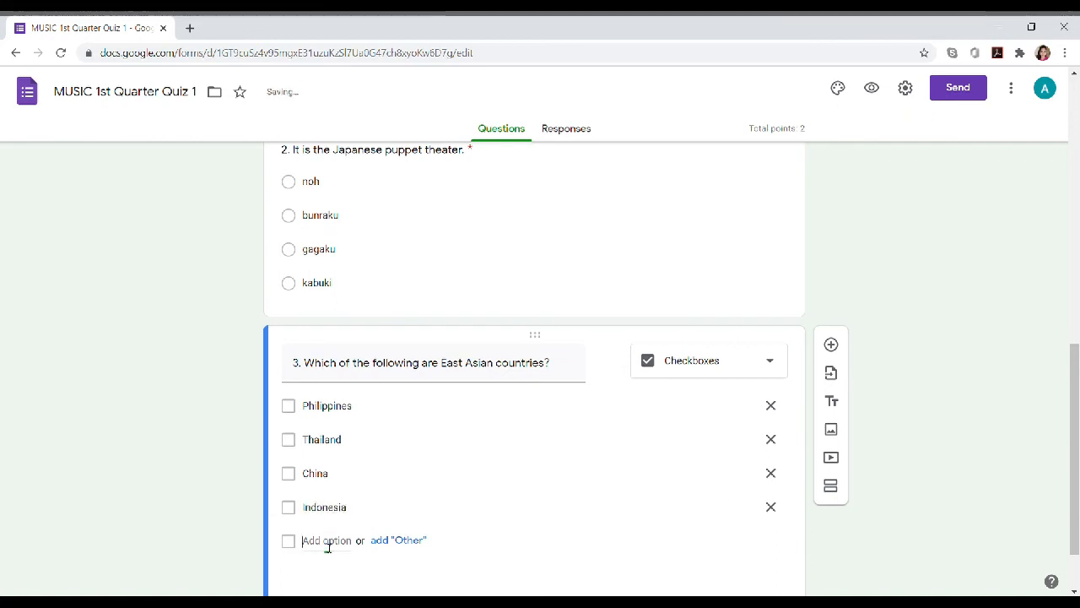
pyautogui.write('Japan')
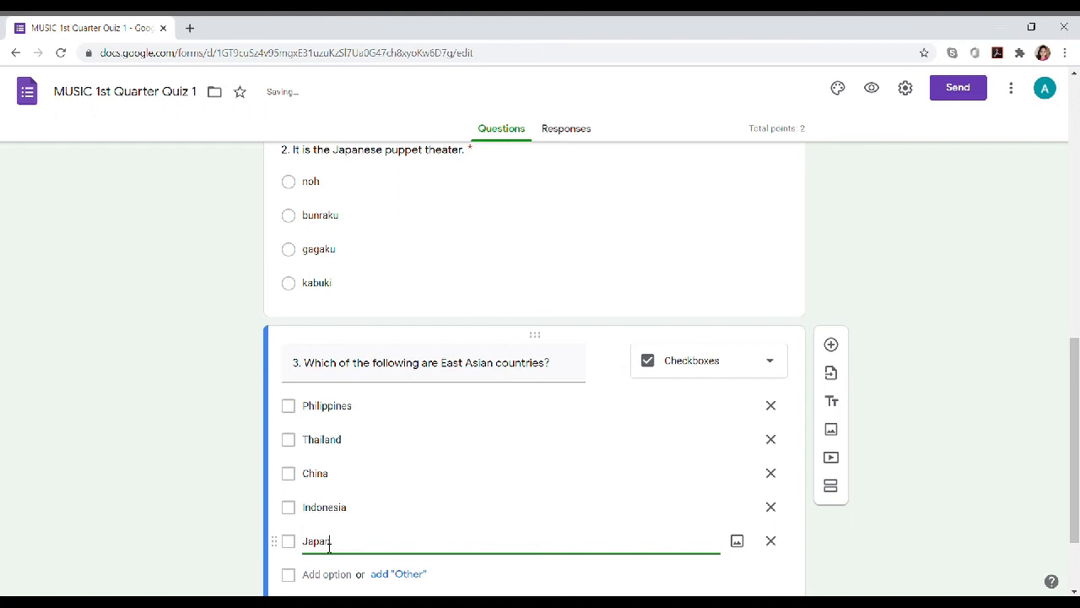
pyautogui.click(329, 573)
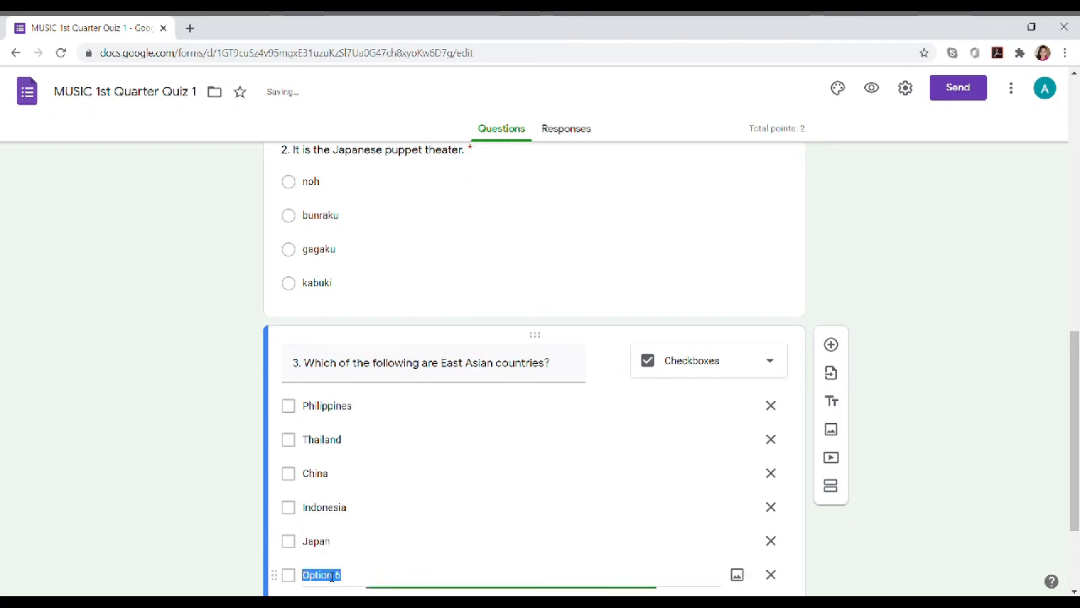
pyautogui.write('Korea')
pyautogui.click(25, 438)
# Step: Make question 3 required and set China, Japan and Korea as its correct answers, worth 3 points
pyautogui.scroll(-2, 168, 489)
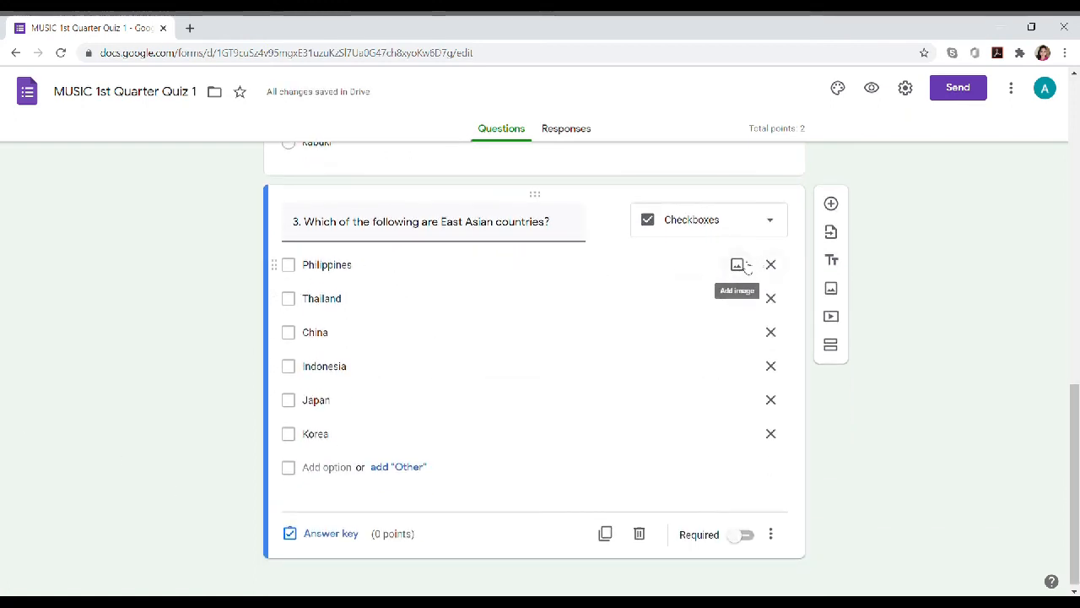
pyautogui.click(747, 537)
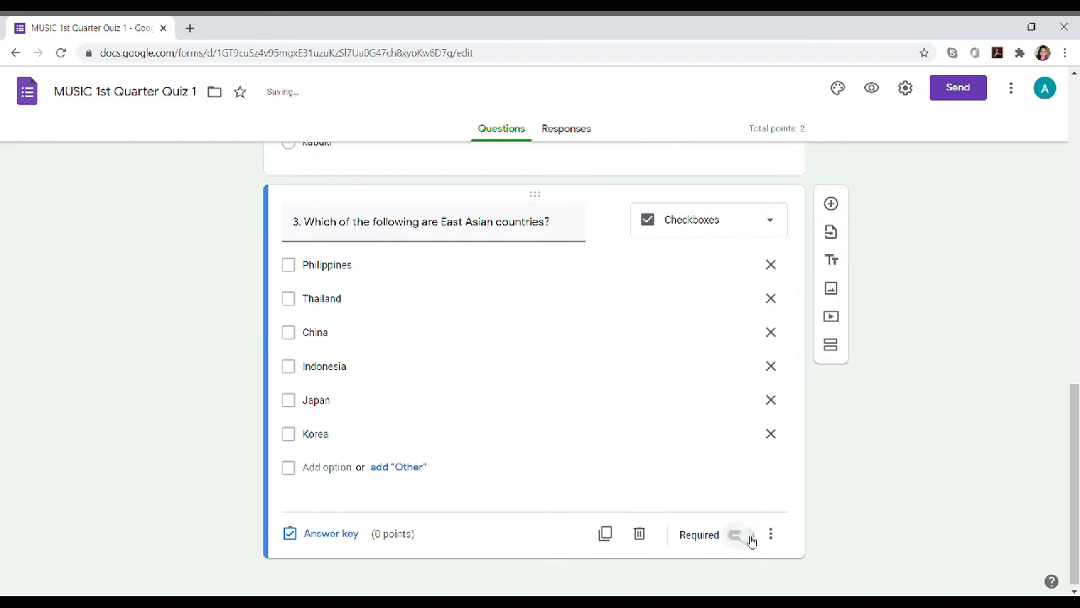
pyautogui.click(333, 533)
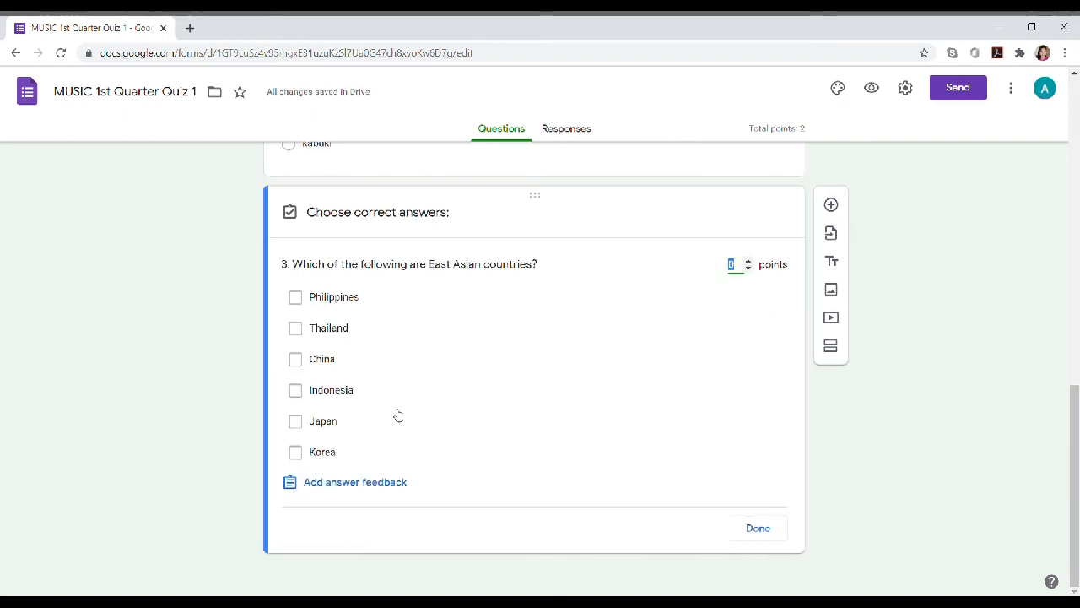
pyautogui.click(295, 358)
pyautogui.click(295, 421)
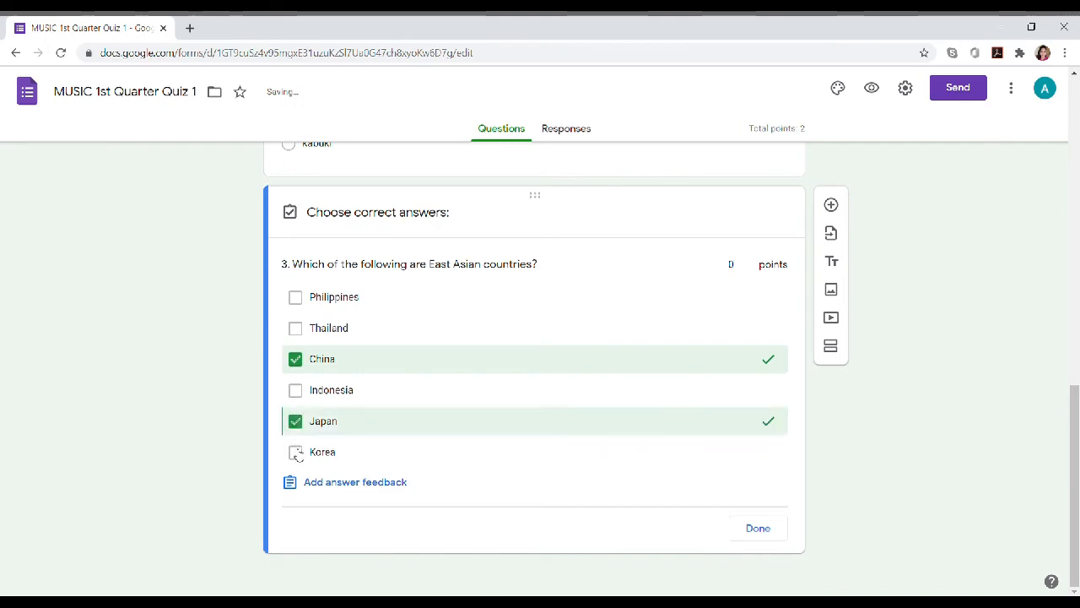
pyautogui.click(296, 451)
pyautogui.click(748, 264)
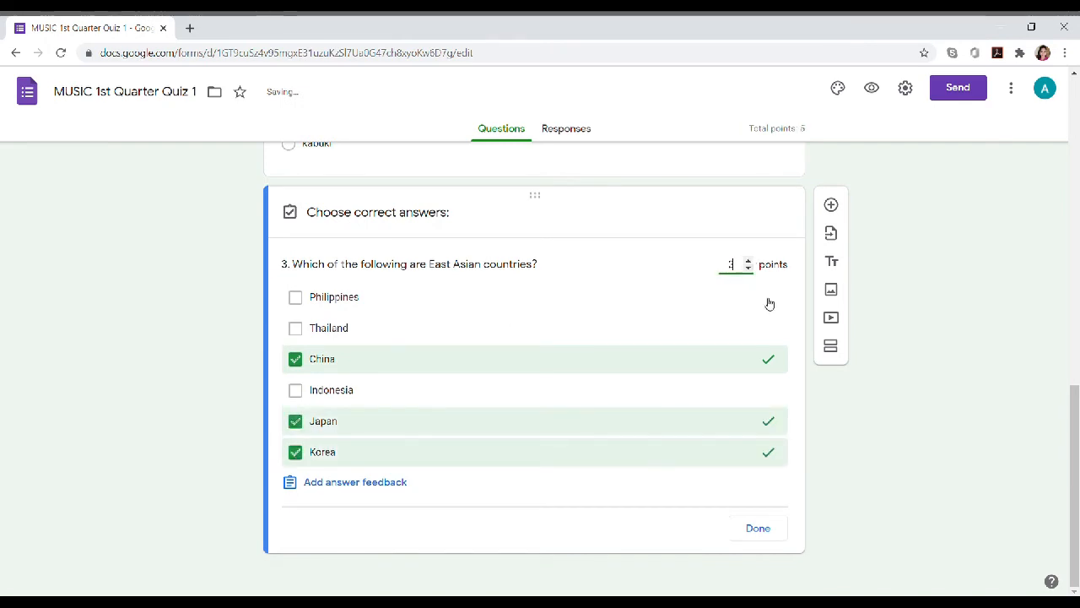
pyautogui.click(757, 528)
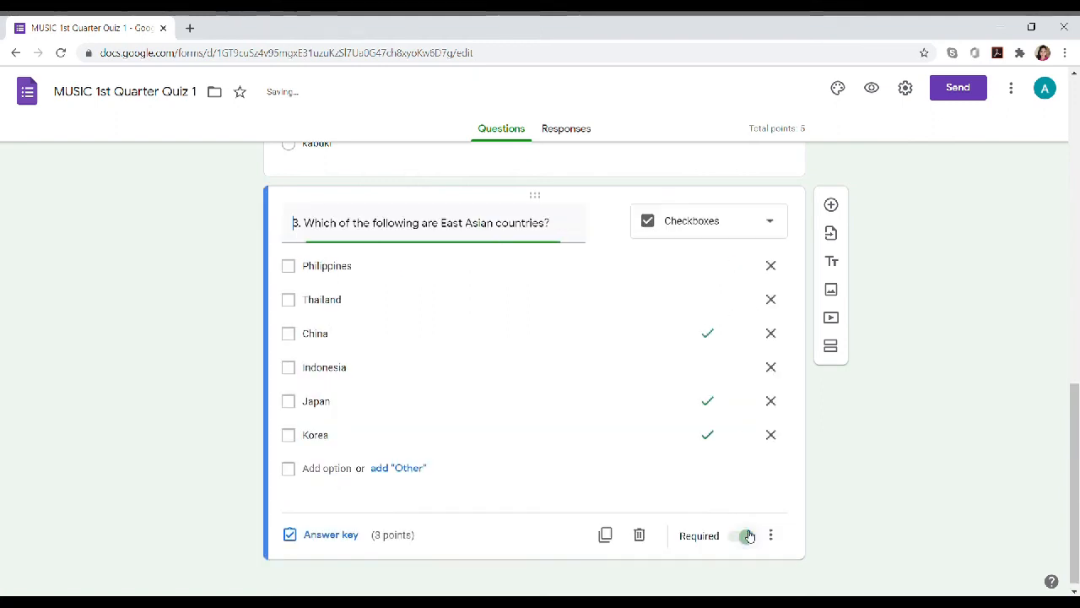
pyautogui.scroll(4, 804, 473)
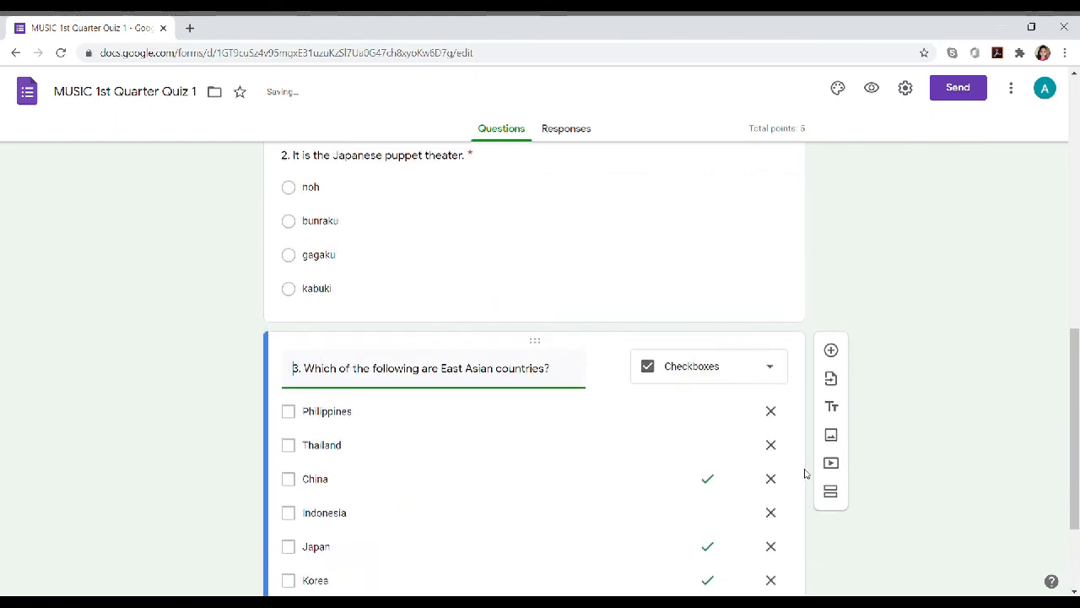
pyautogui.scroll(-5, 804, 473)
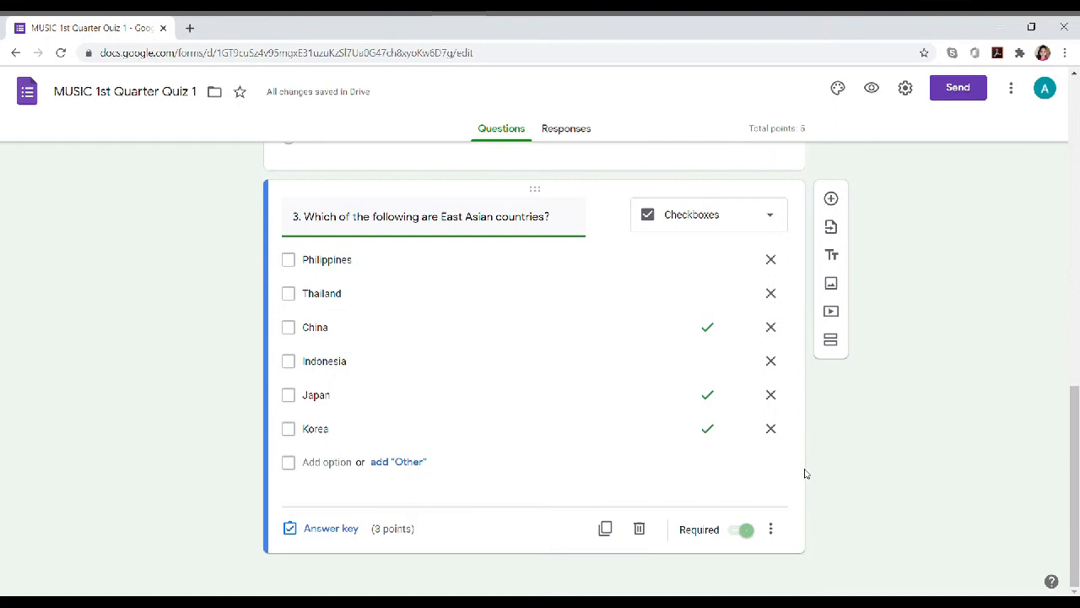
# Step: Add a Short answer question after question 3 reading "4. What is the capital of Japan?"
pyautogui.click(839, 203)
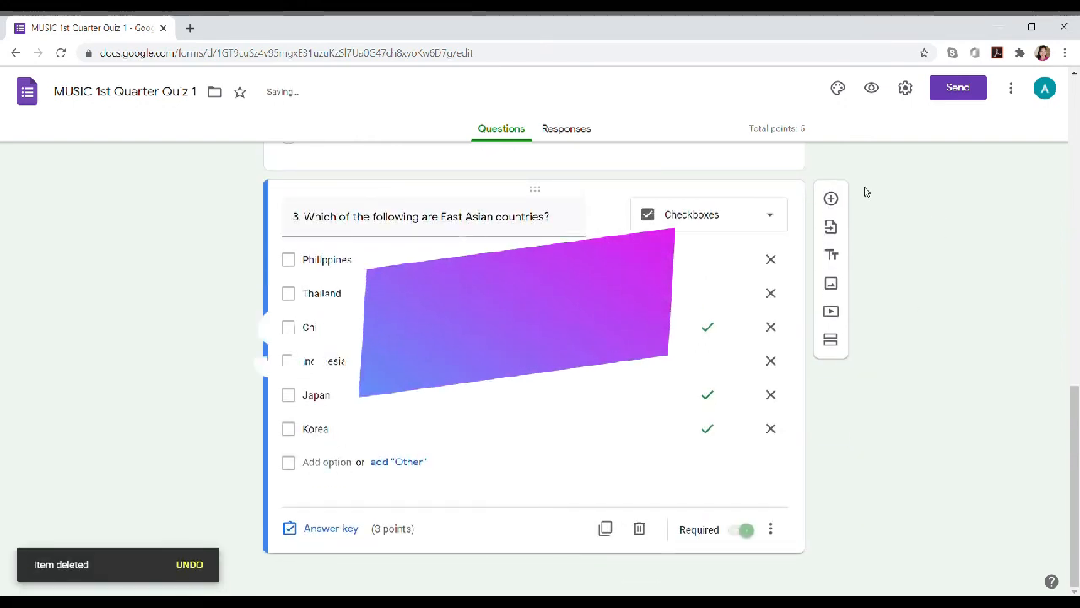
pyautogui.click(832, 198)
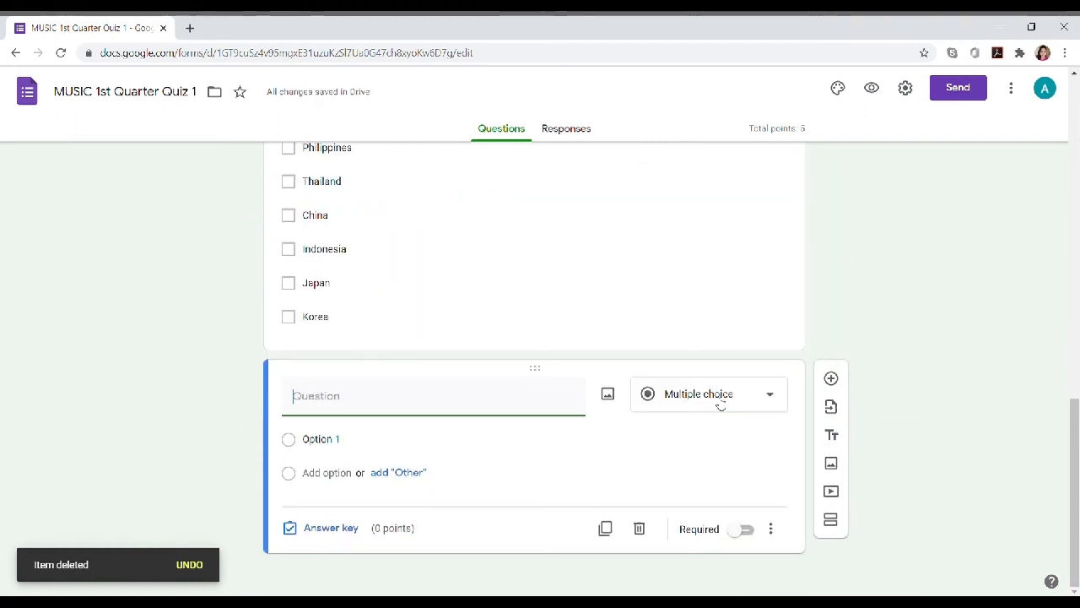
pyautogui.click(718, 397)
pyautogui.click(718, 176)
pyautogui.click(333, 426)
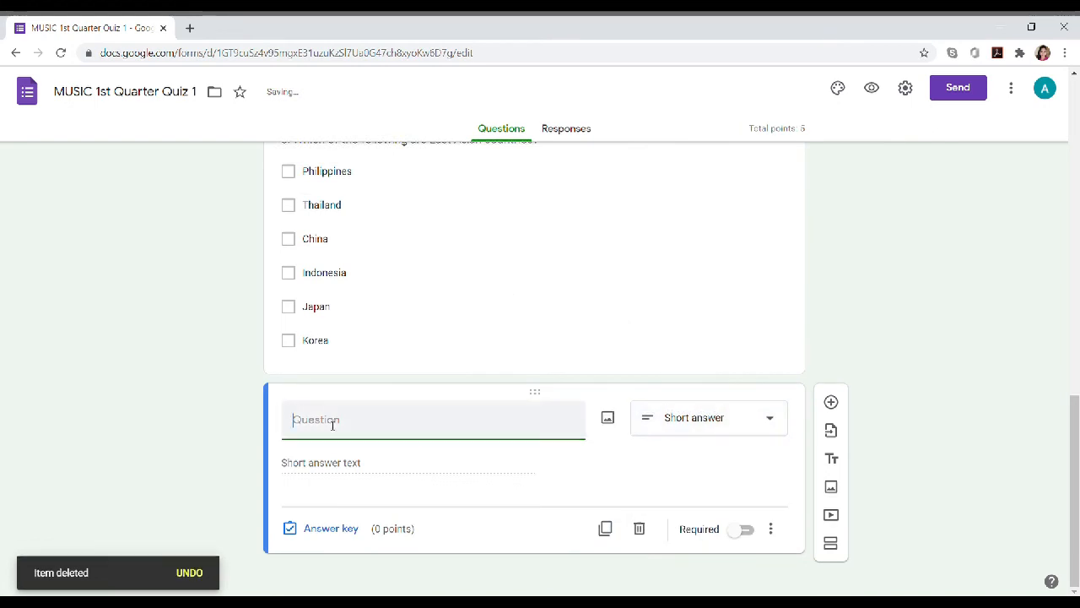
pyautogui.write('4. What is the ')
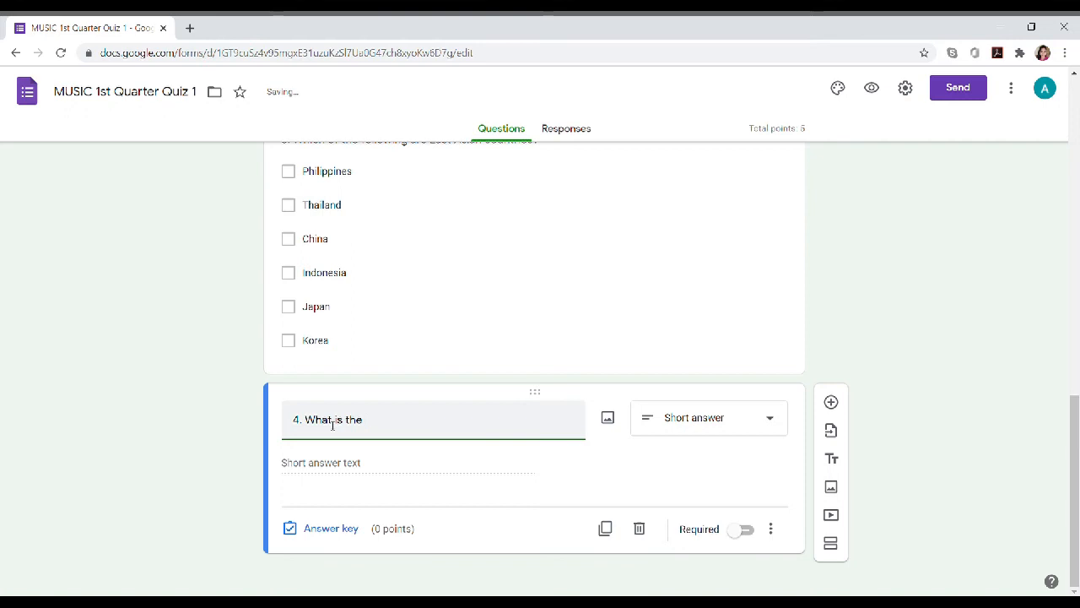
pyautogui.write('capital of Japan?')
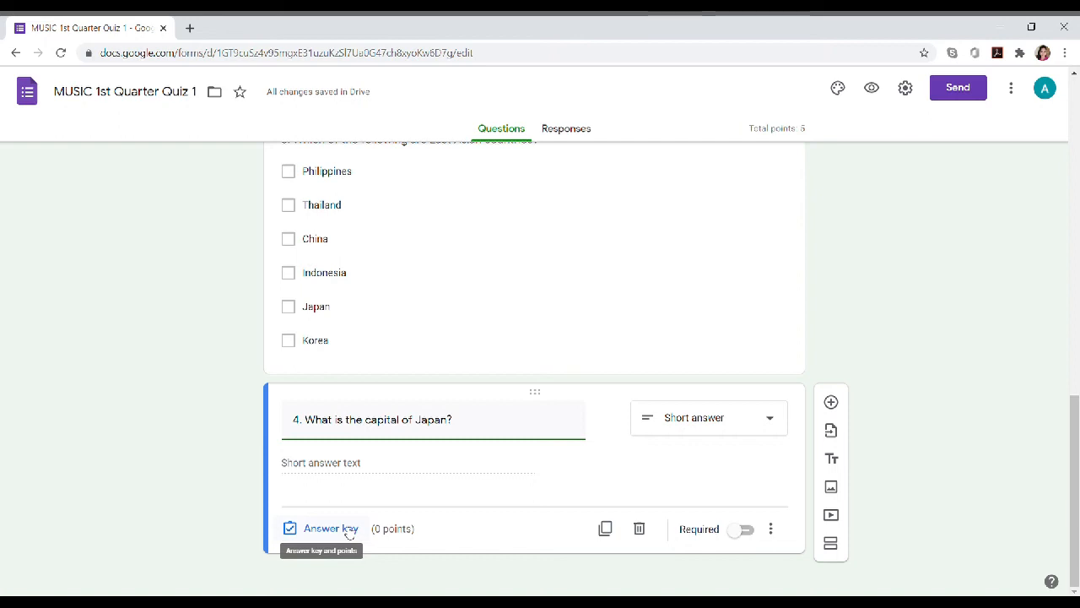
# Step: Set "Tokyo" as the correct answer for question 4 in its answer key
pyautogui.click(349, 531)
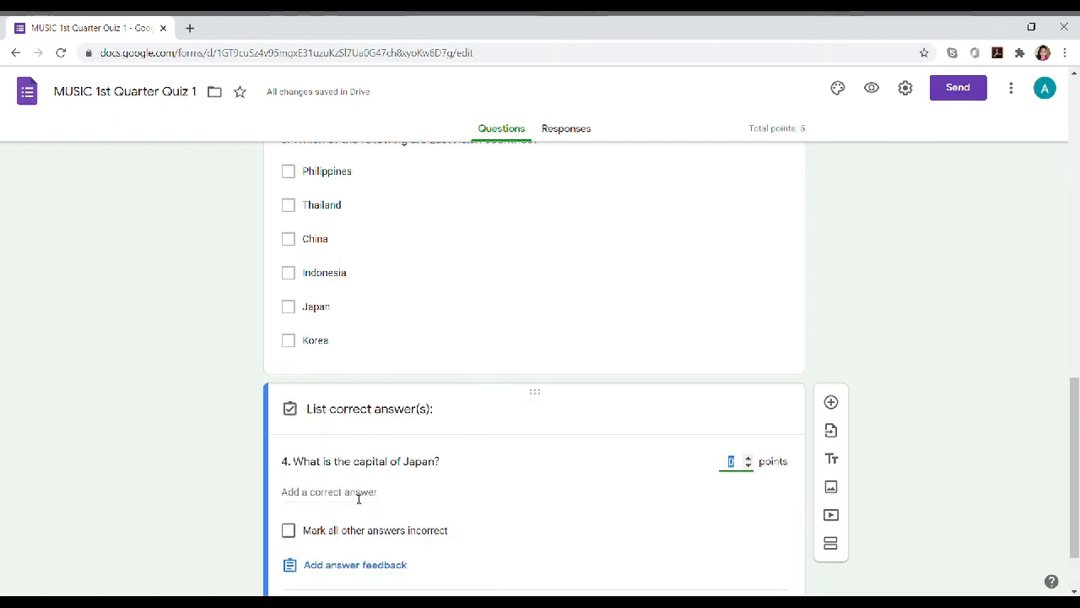
pyautogui.click(359, 493)
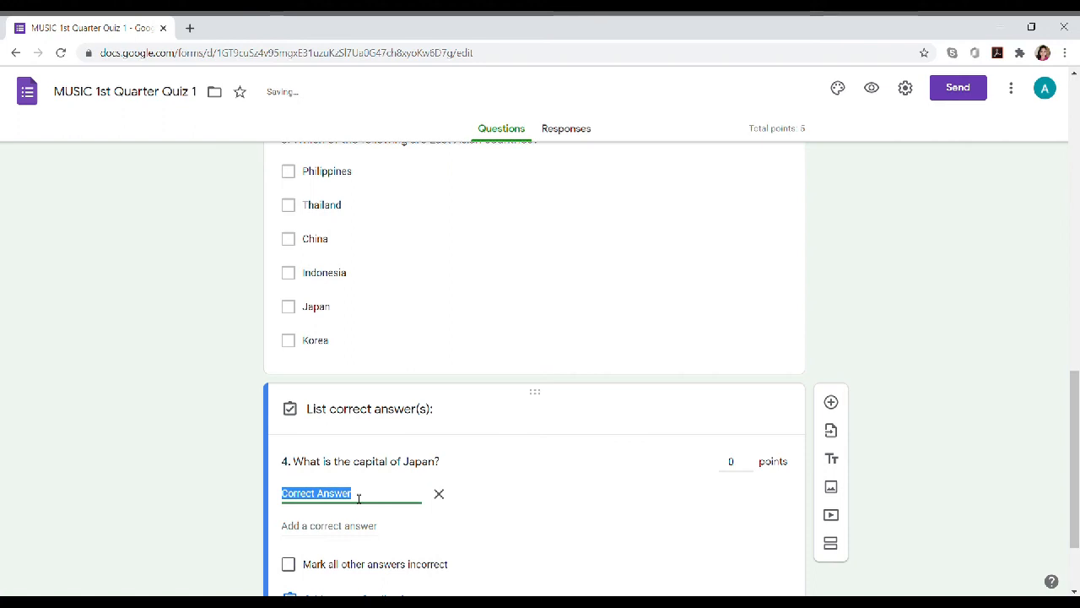
pyautogui.write('Tokyo')
pyautogui.scroll(-2, 357, 494)
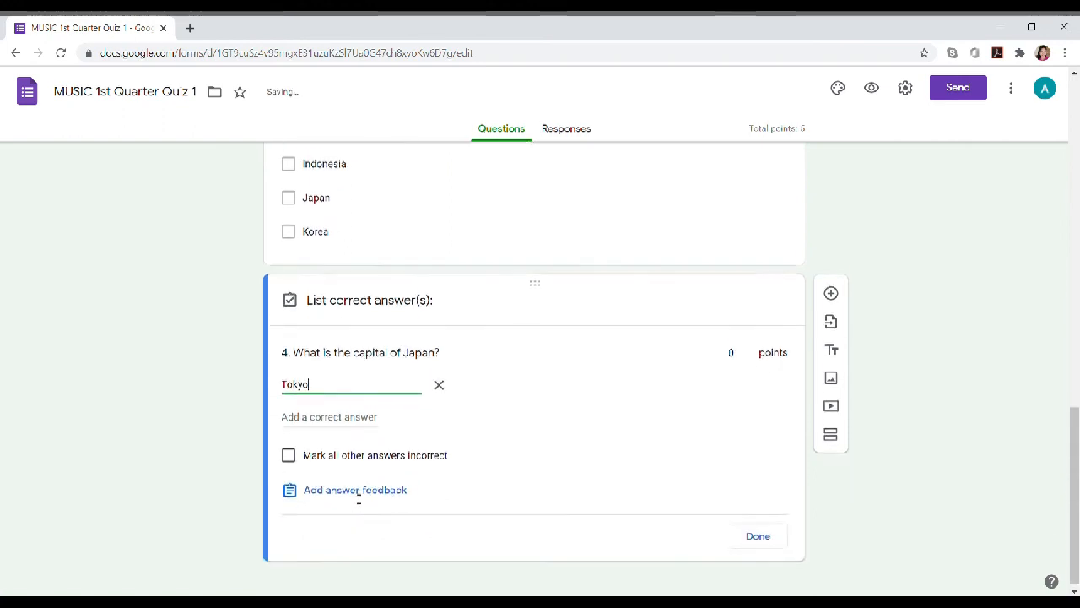
pyautogui.click(748, 342)
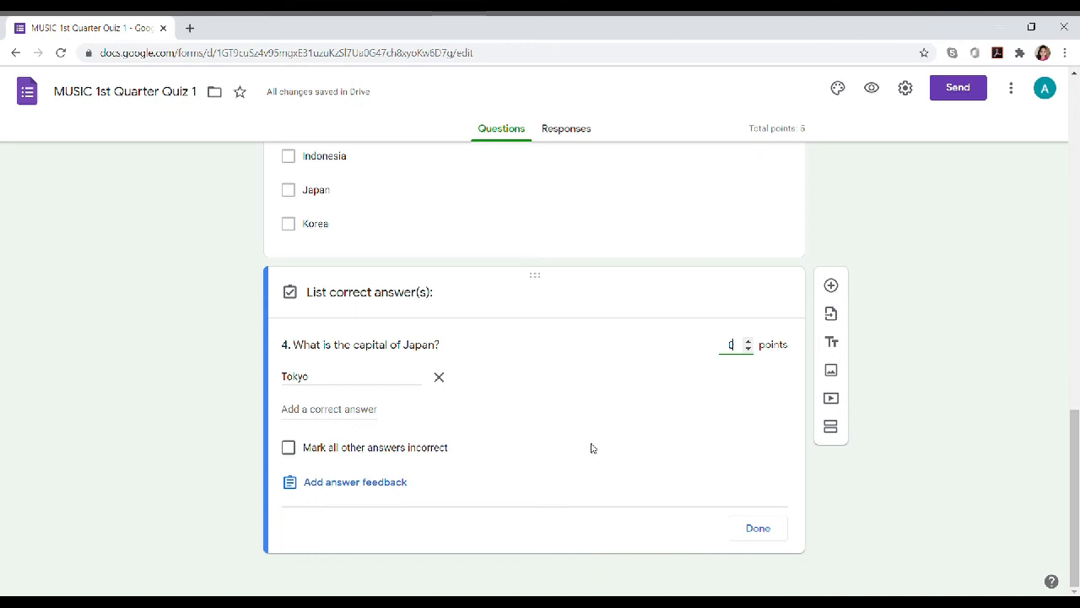
pyautogui.click(773, 530)
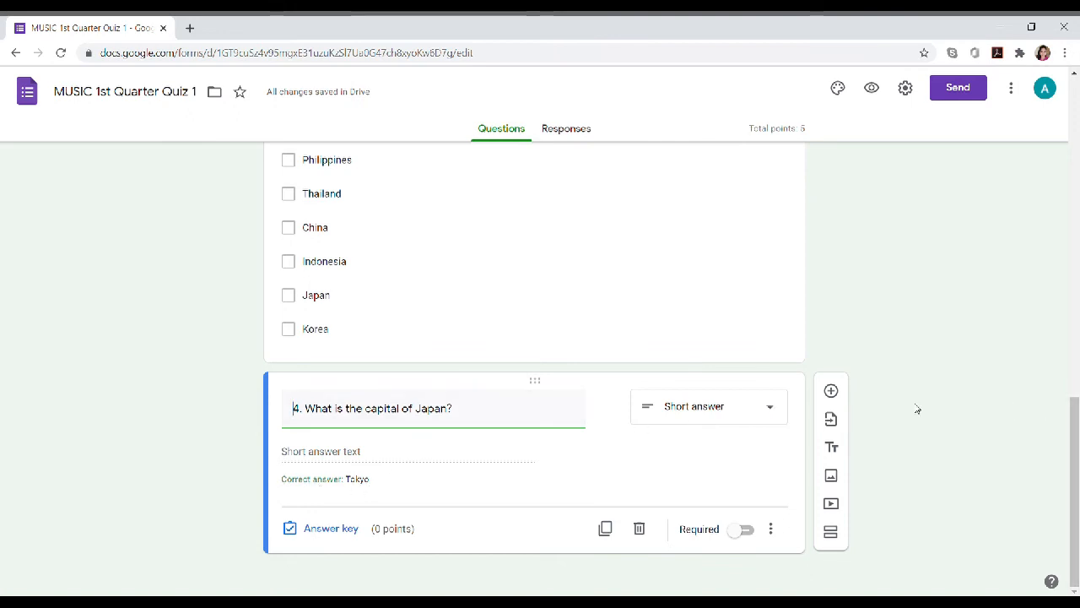
# Step: Add a Paragraph question below question 4
pyautogui.click(834, 391)
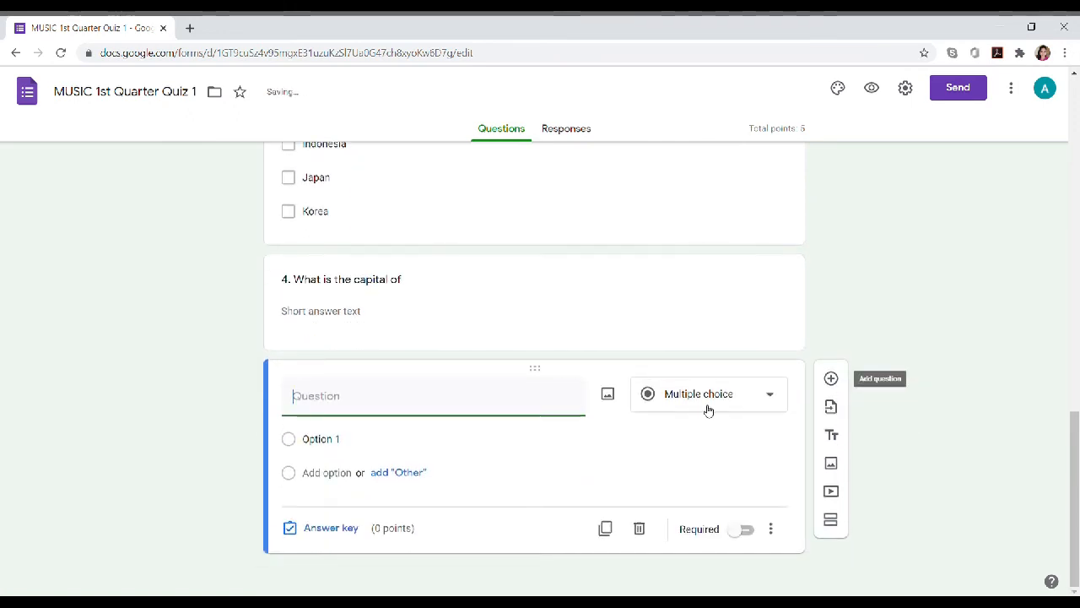
pyautogui.click(763, 400)
pyautogui.click(743, 210)
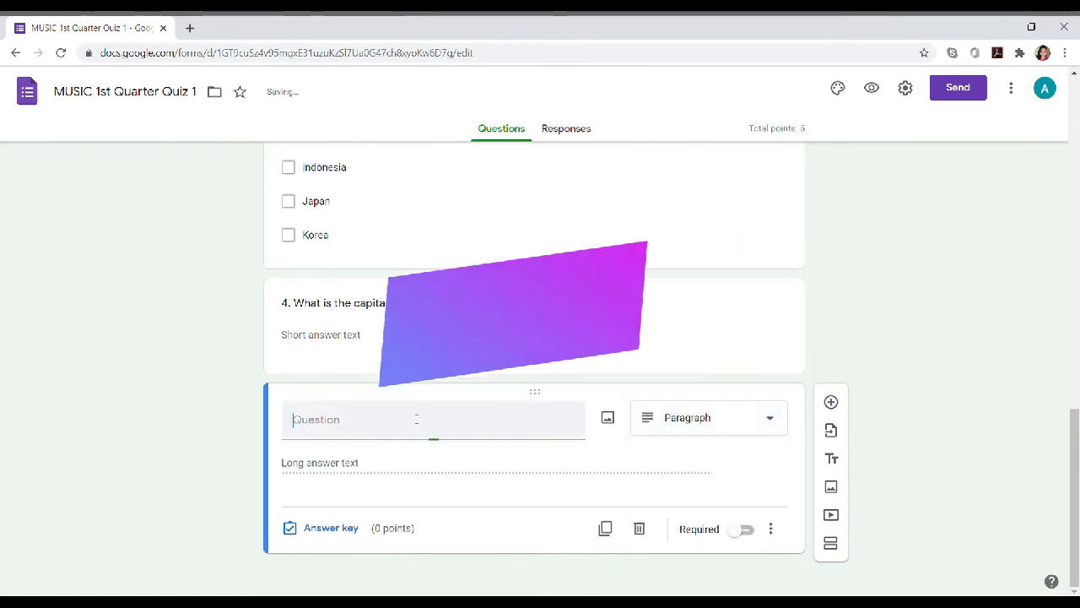
# Step: Enter the question text "5. What is the difference of the puppet theater of Japan from the puppet theater of Indonesia? Explain it in 5 to 10 sentences."
pyautogui.write('5.')
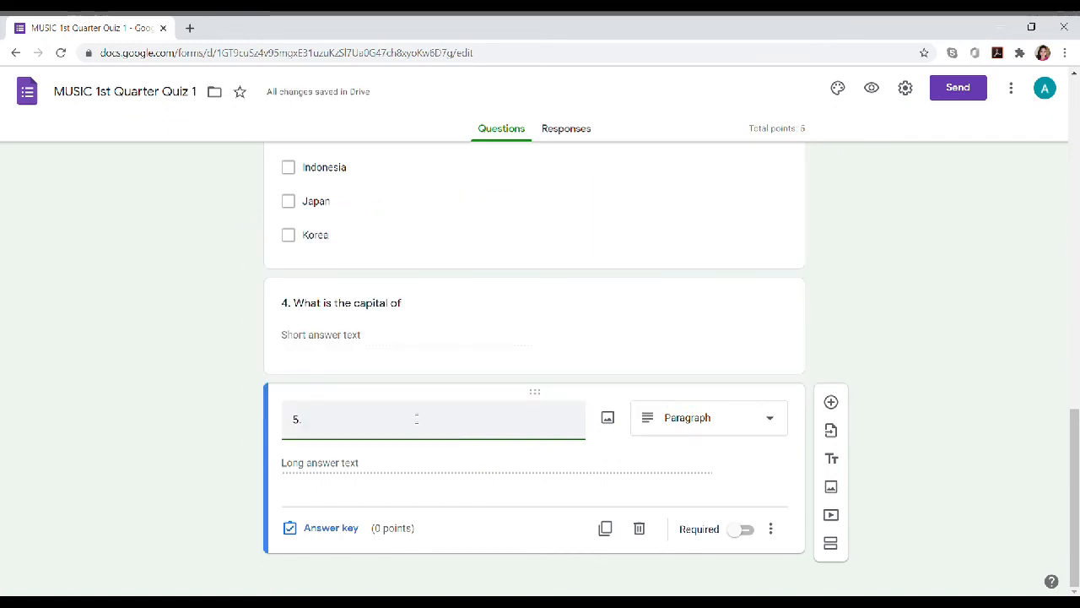
pyautogui.write('What')
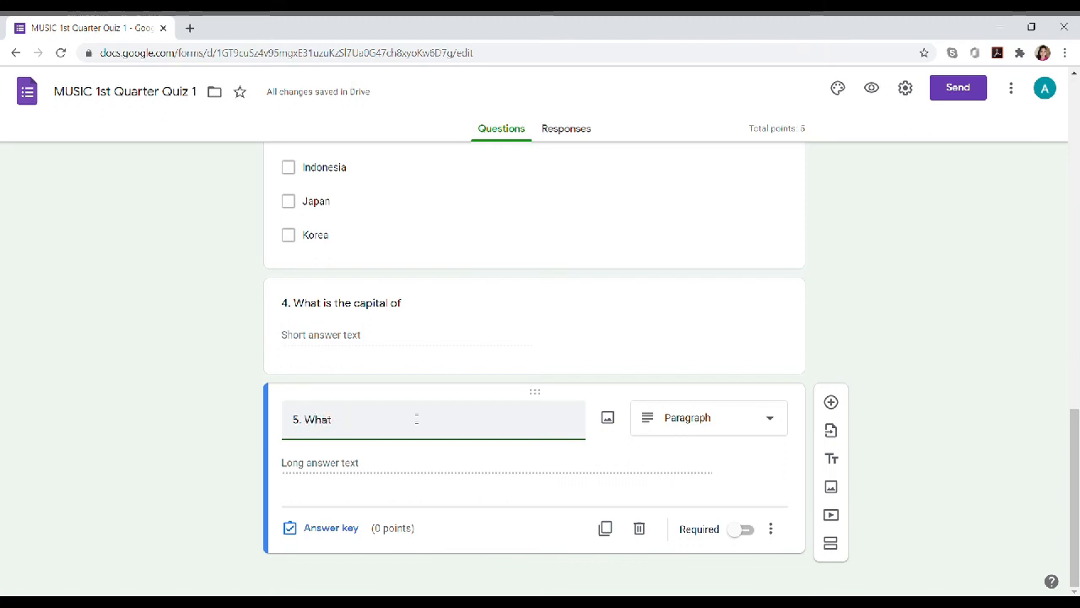
pyautogui.write(' is the d')
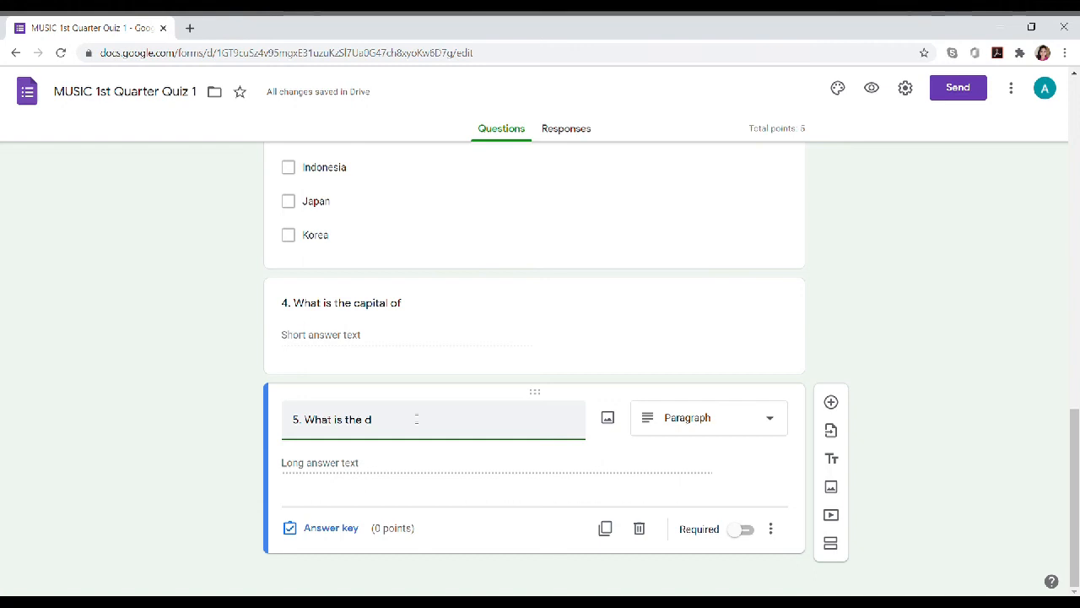
pyautogui.write('ifference of the p')
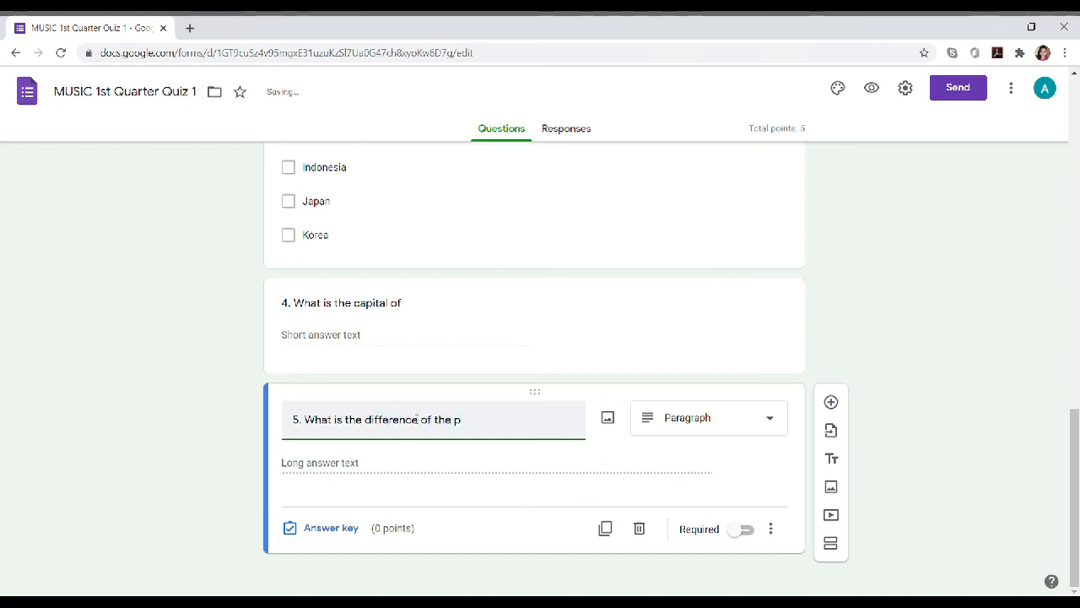
pyautogui.write('uppet the')
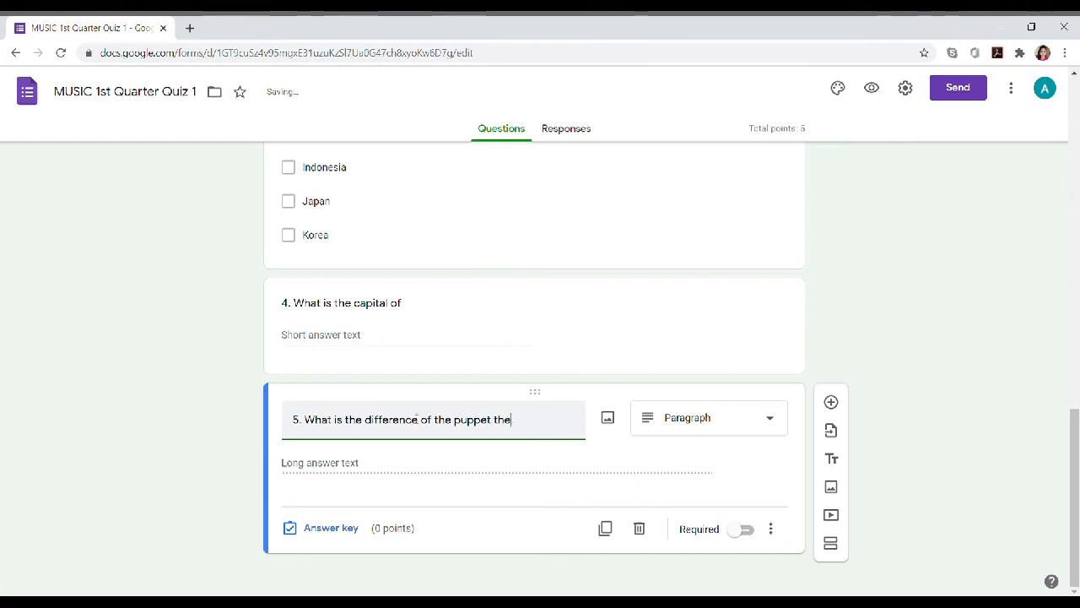
pyautogui.write('ater of Japan from the puppet')
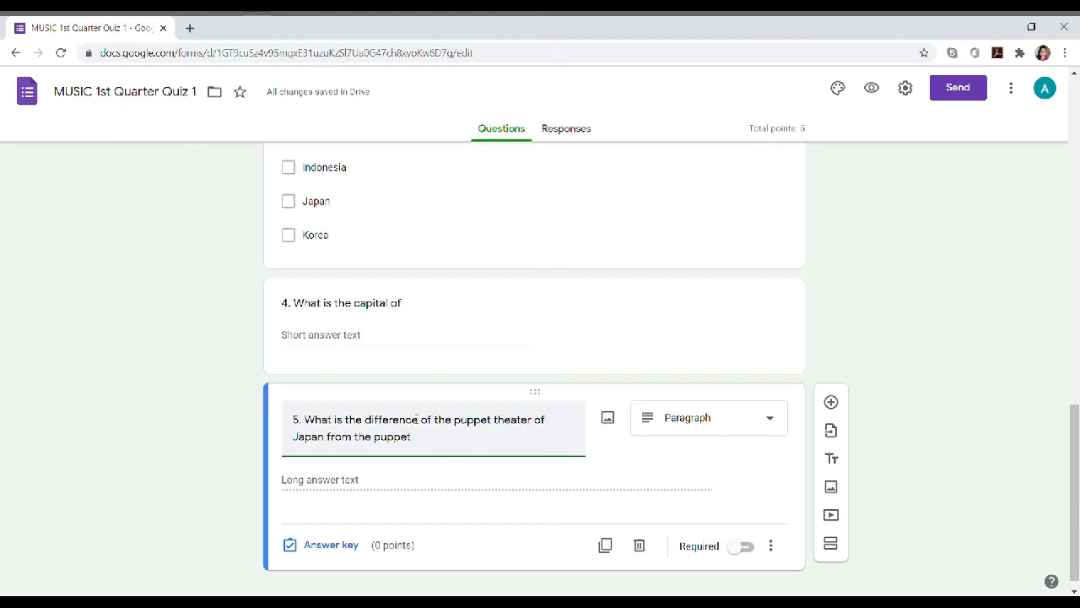
pyautogui.write(' theater of Indonesia? Explain it in 5 se')
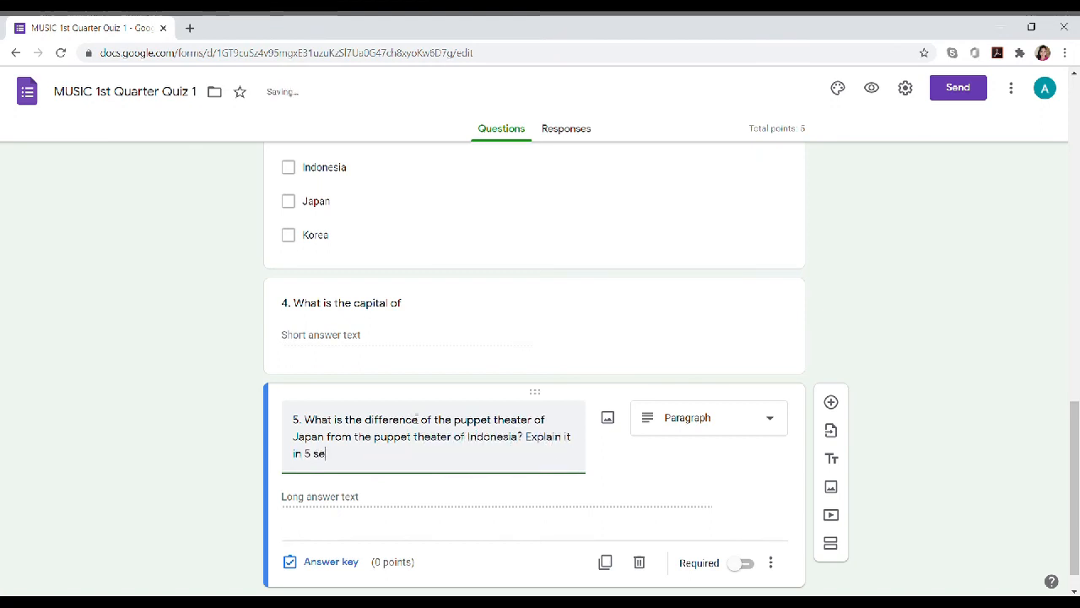
pyautogui.press('BackSpace')
pyautogui.press('BackSpace')
pyautogui.write('to 10 sentences.')
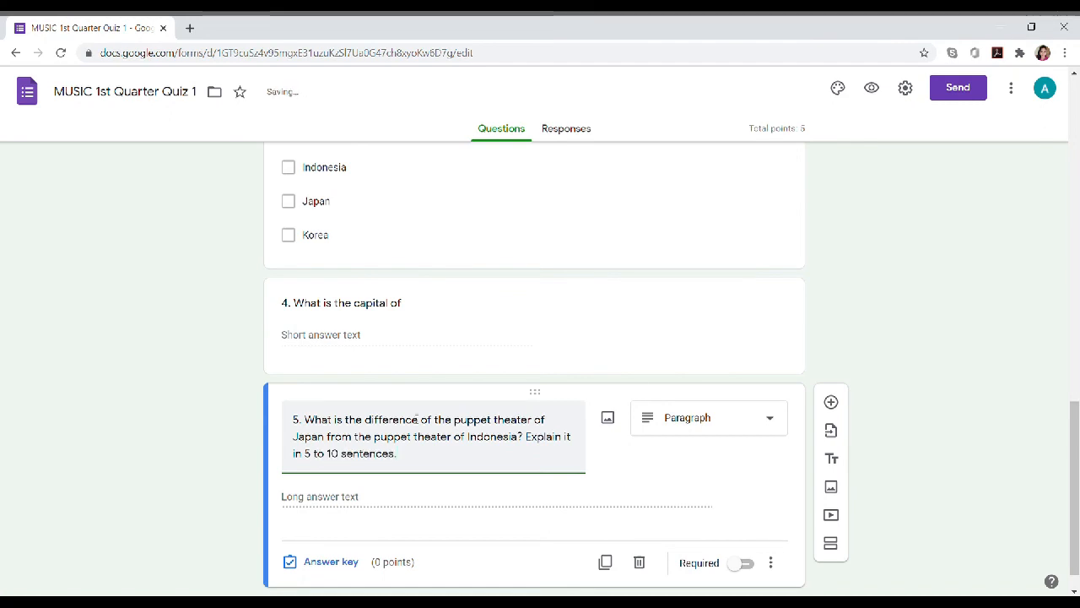
pyautogui.scroll(-1, 667, 460)
pyautogui.click(456, 464)
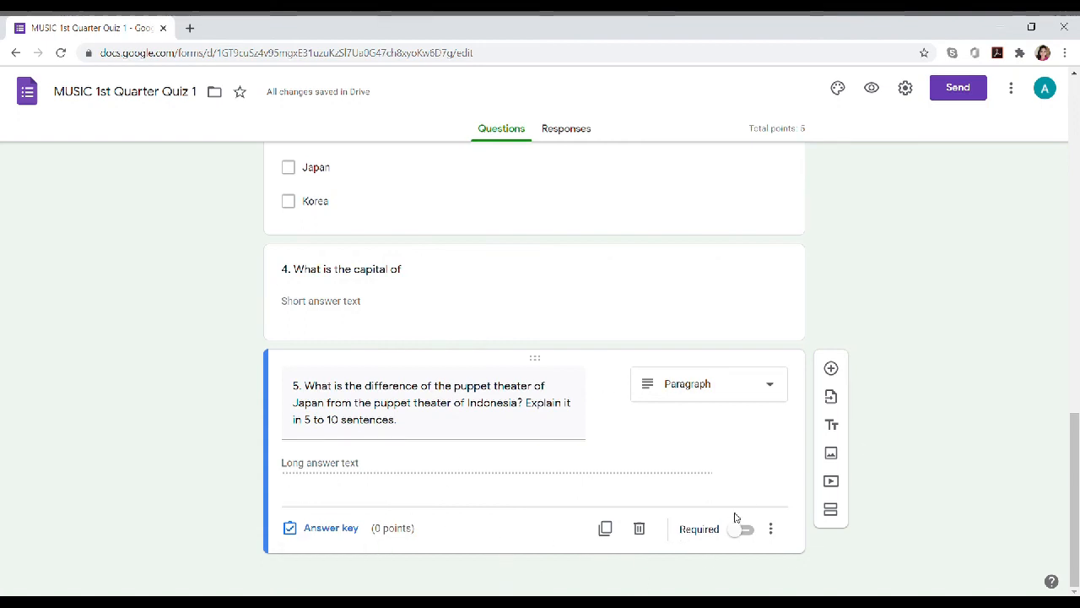
pyautogui.click(831, 369)
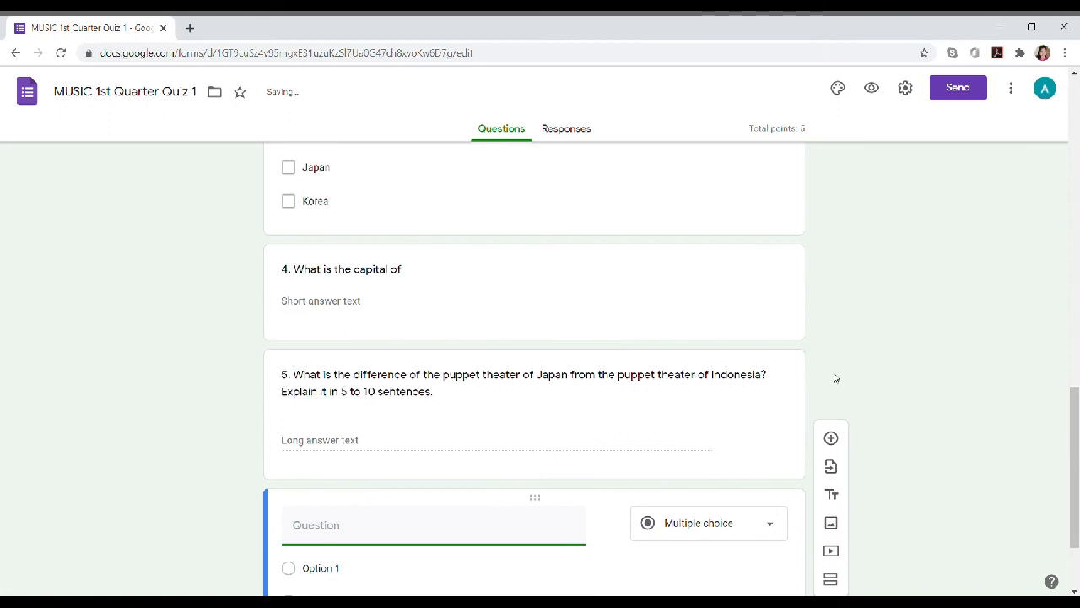
pyautogui.click(685, 532)
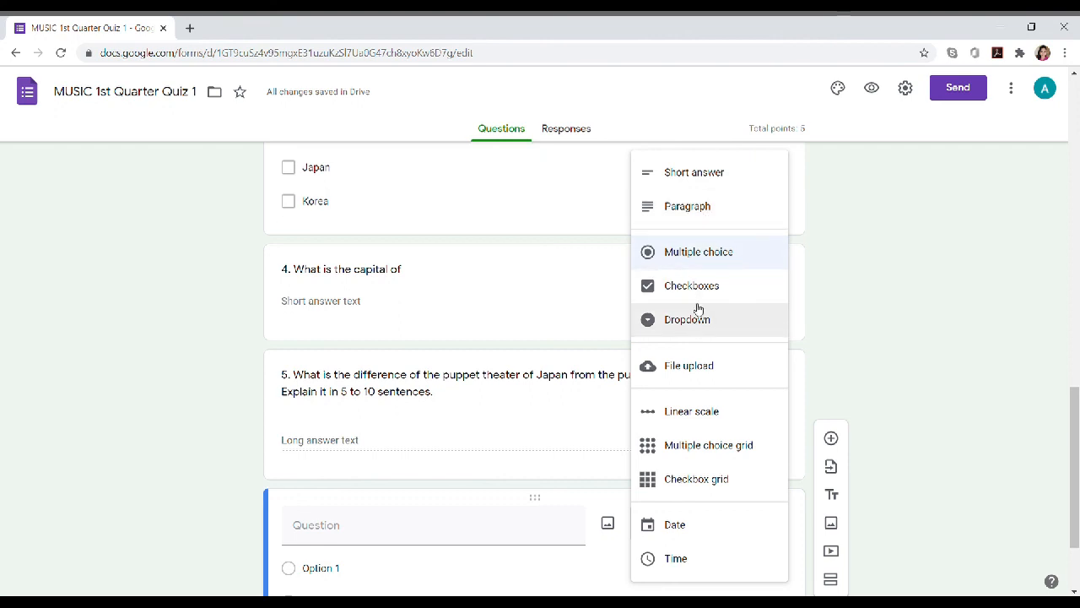
pyautogui.click(923, 314)
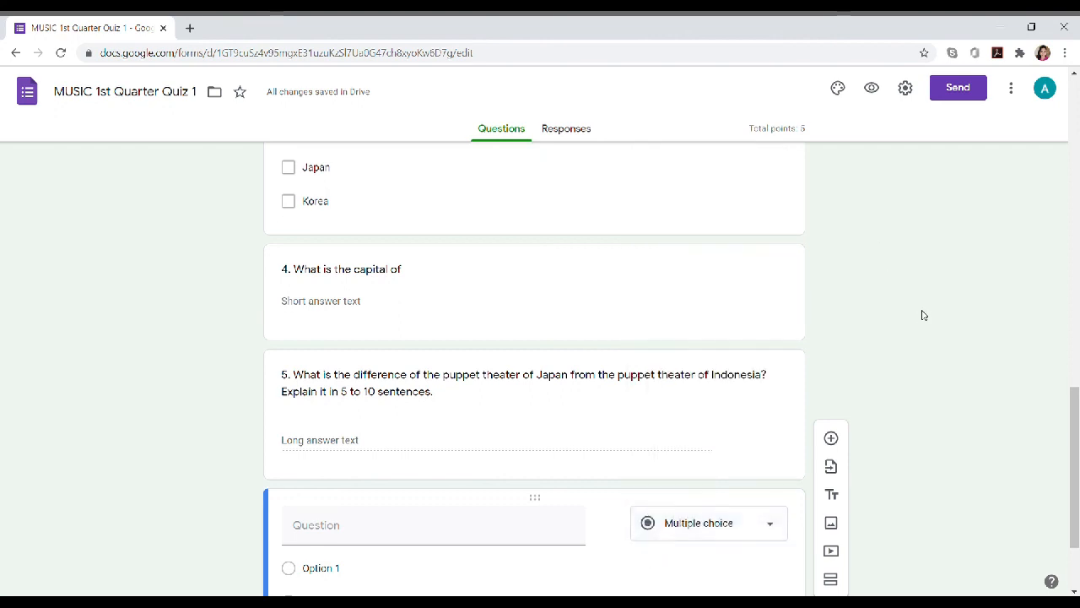
pyautogui.scroll(9, 923, 315)
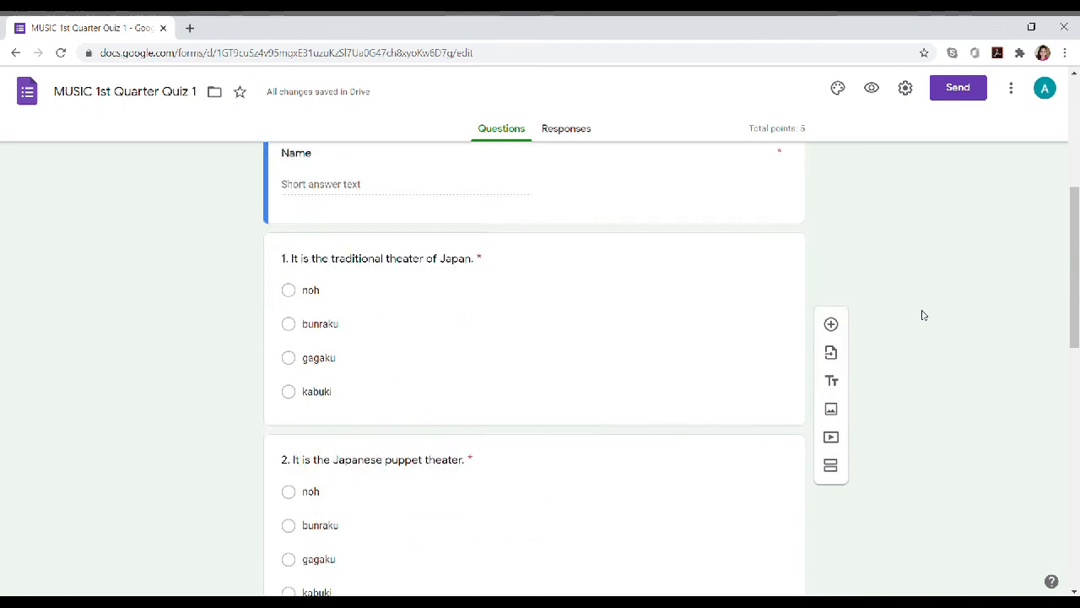
pyautogui.scroll(-5, 923, 314)
pyautogui.scroll(-4, 766, 205)
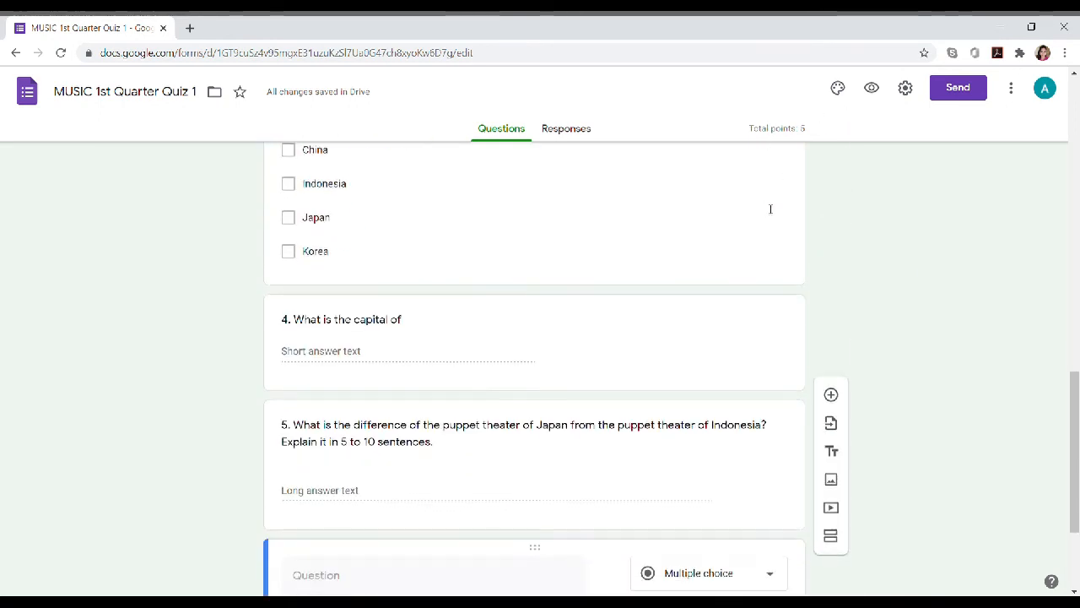
pyautogui.scroll(7, 452, 238)
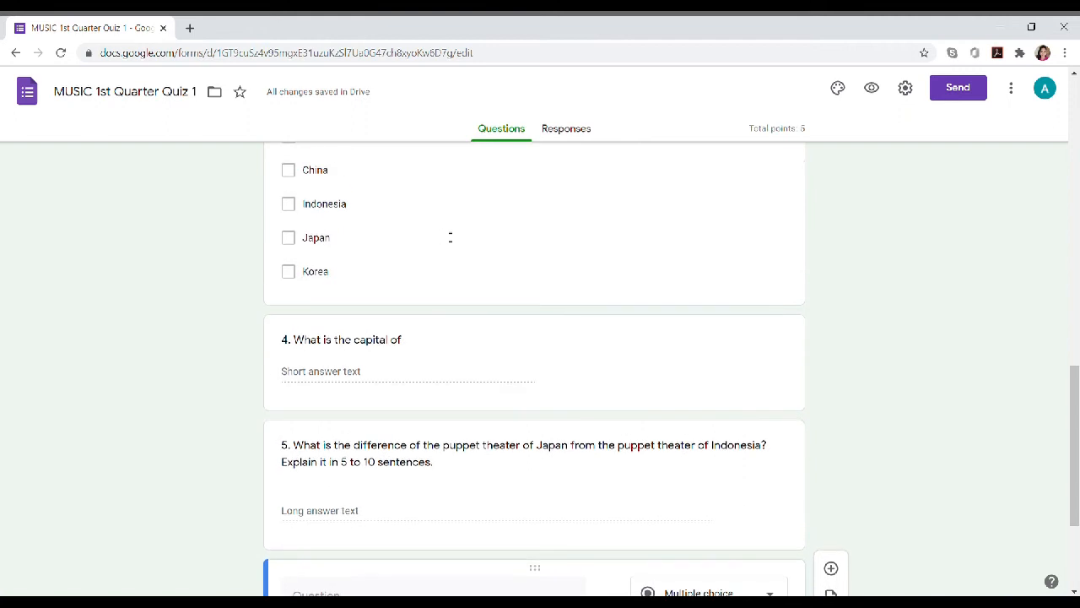
pyautogui.scroll(-7, 445, 237)
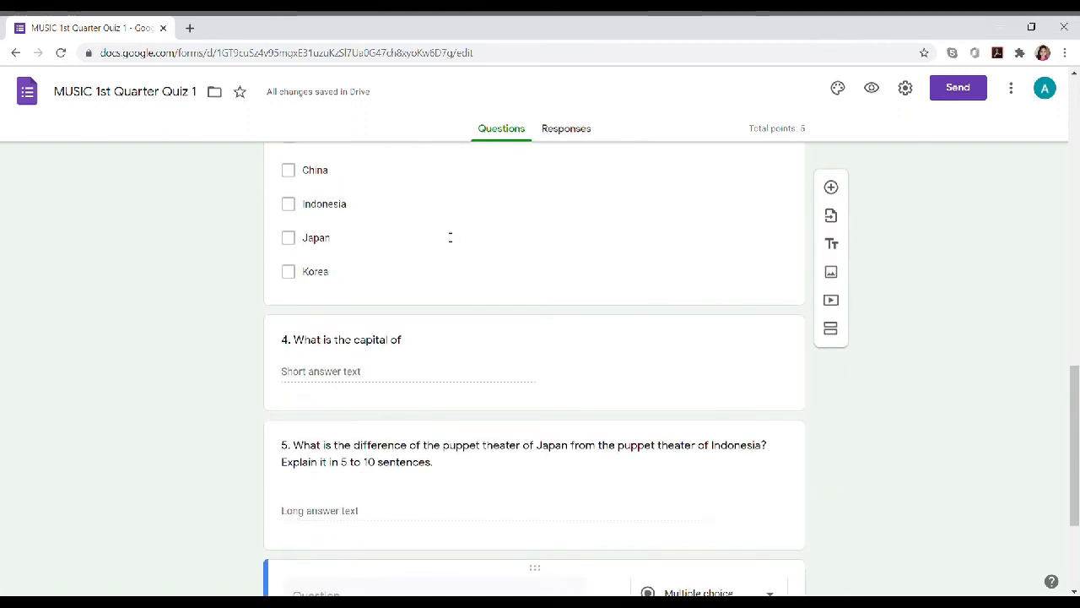
pyautogui.scroll(2, 579, 391)
pyautogui.scroll(-2, 807, 520)
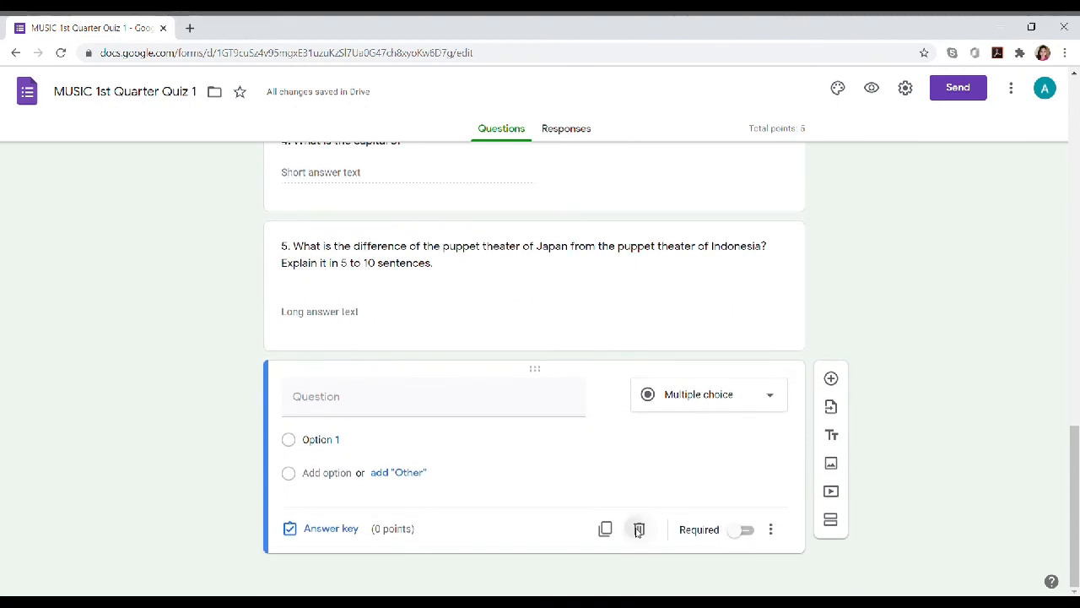
pyautogui.click(638, 528)
# Step: Open a preview of the quiz and review how its first questions look to respondents
pyautogui.scroll(4, 832, 438)
pyautogui.scroll(-4, 849, 438)
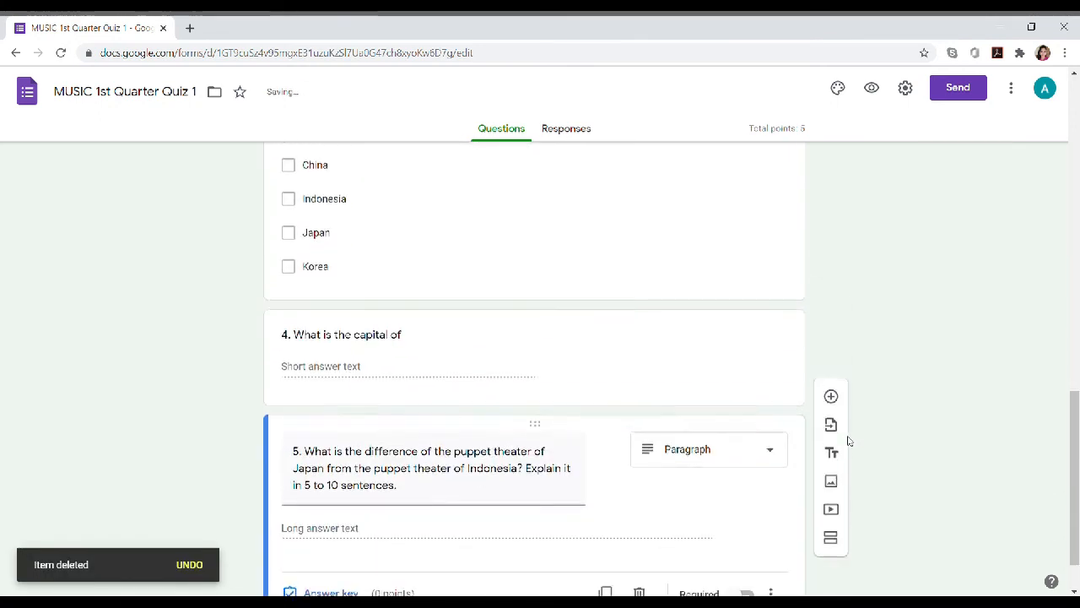
pyautogui.scroll(3, 890, 285)
pyautogui.scroll(10, 889, 285)
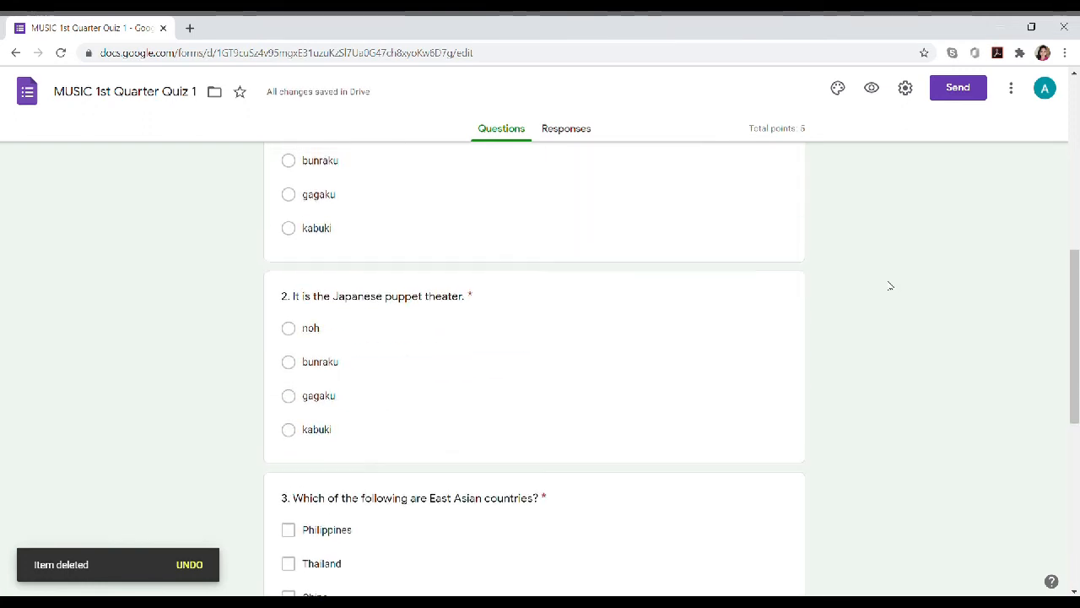
pyautogui.click(878, 91)
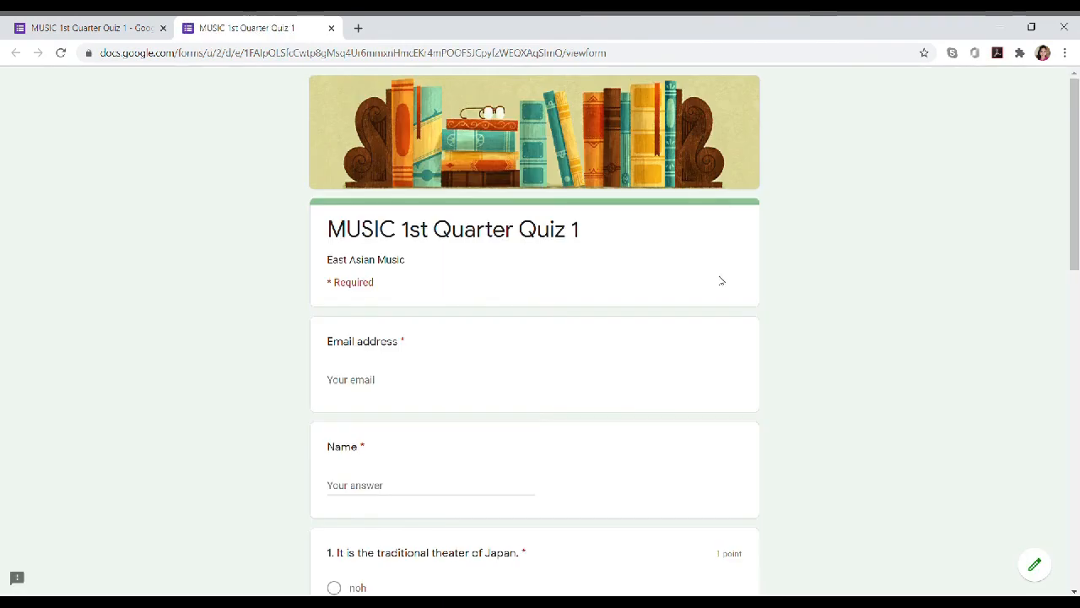
pyautogui.scroll(-3, 716, 293)
pyautogui.scroll(-1, 716, 293)
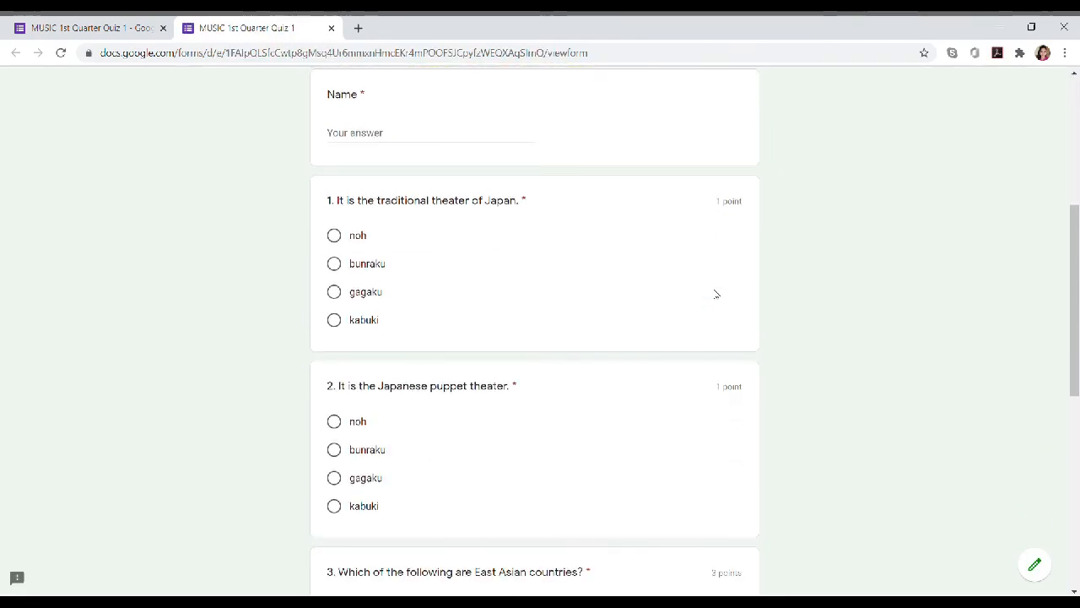
# Step: Return to the form editor and delete short answer question 4 and paragraph question 5
pyautogui.click(93, 28)
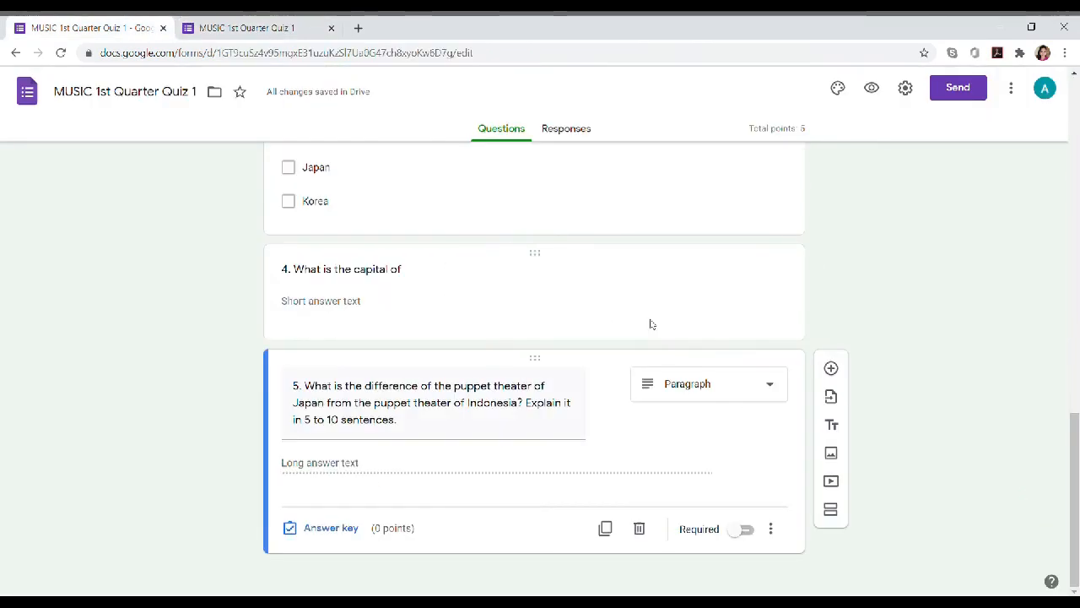
pyautogui.click(495, 298)
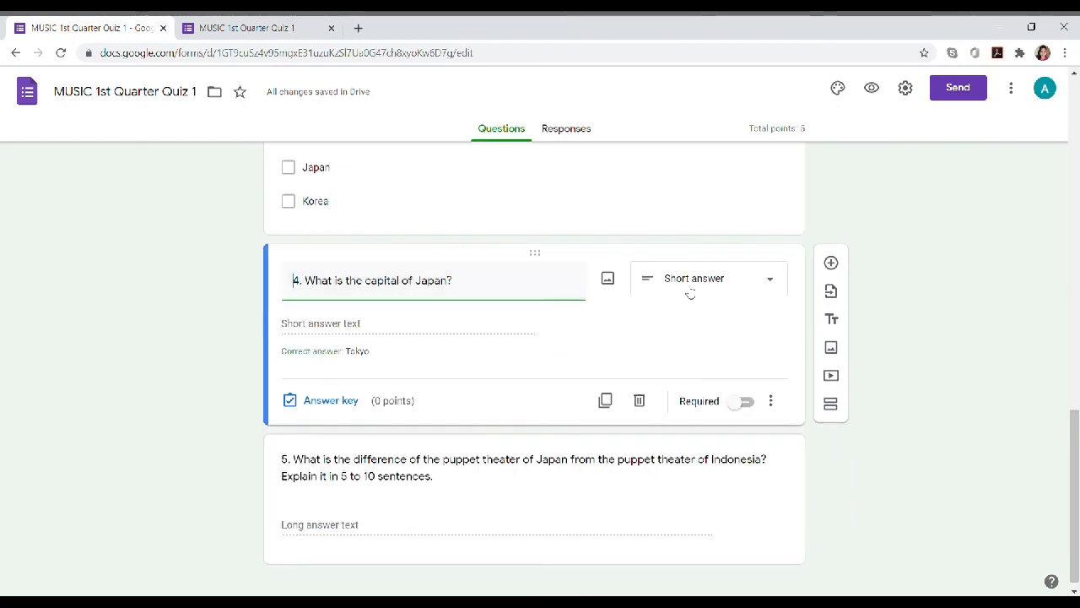
pyautogui.click(639, 401)
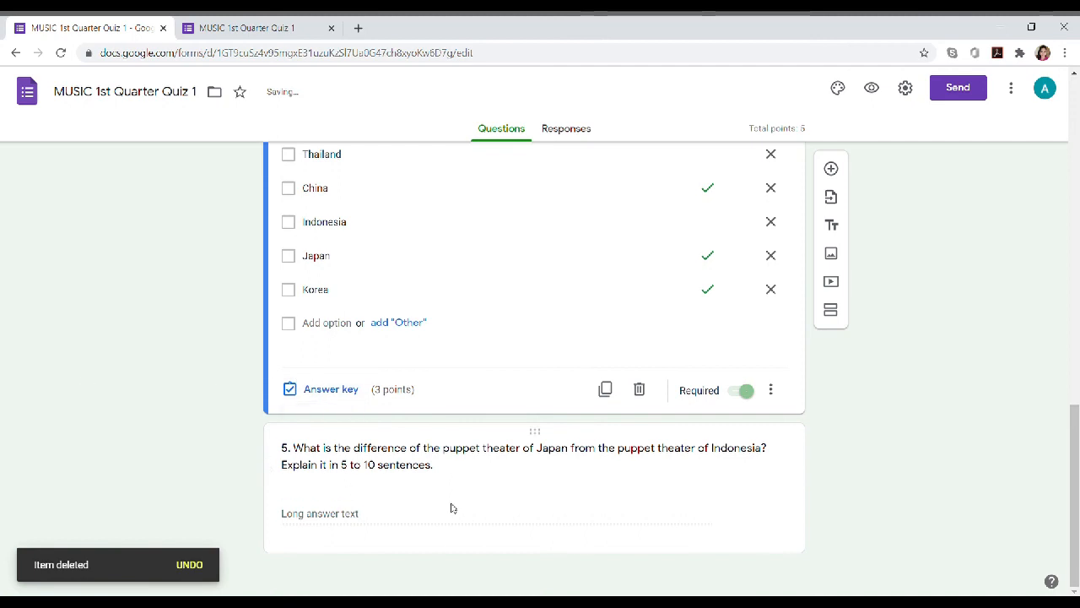
pyautogui.click(394, 520)
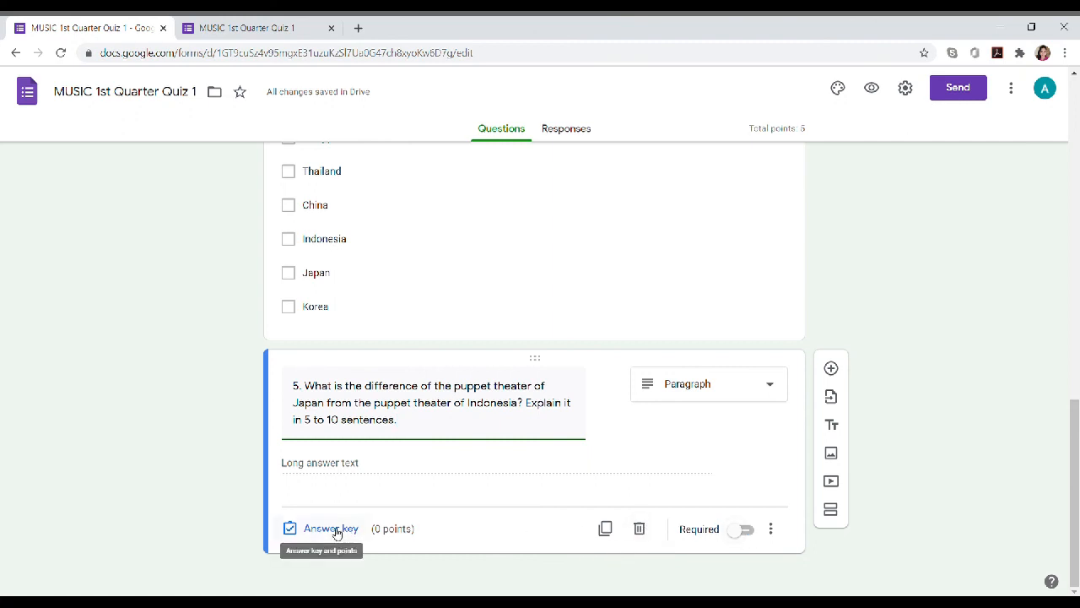
pyautogui.click(640, 530)
# Step: Switch to the quiz preview and fill in the respondent's e-mail address and name
pyautogui.click(304, 28)
pyautogui.scroll(-1, 515, 296)
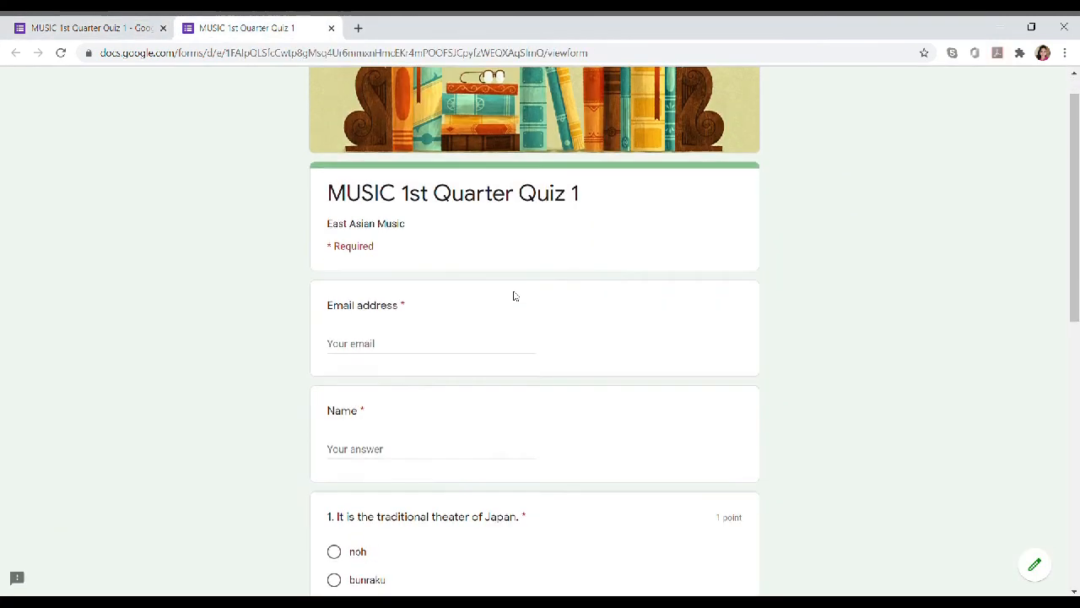
pyautogui.scroll(-1, 514, 296)
pyautogui.scroll(-2, 413, 239)
pyautogui.scroll(1, 407, 236)
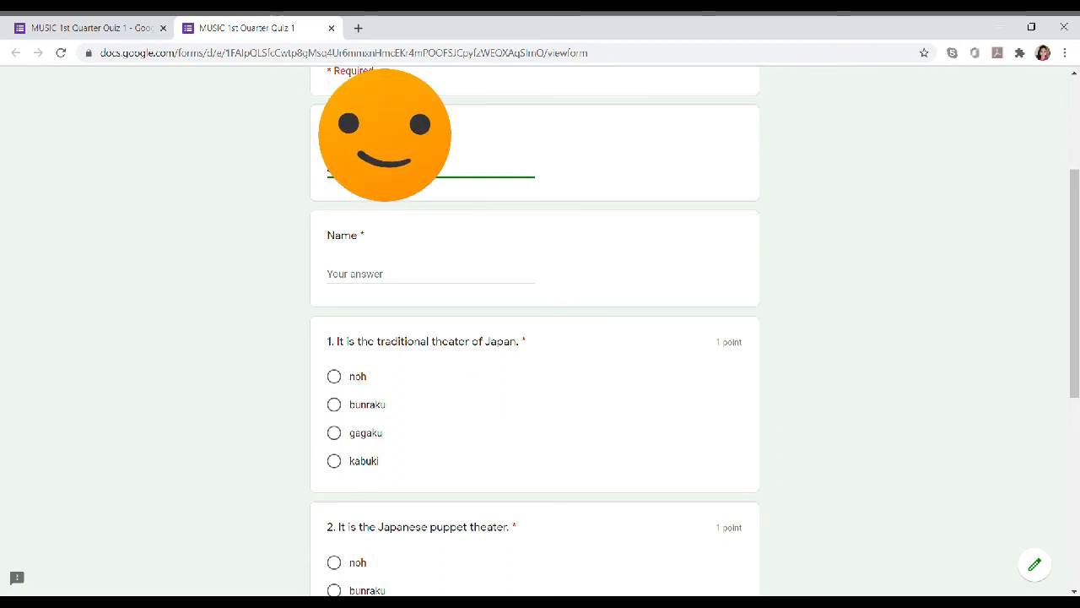
pyautogui.click(360, 273)
pyautogui.write('Anna Jean')
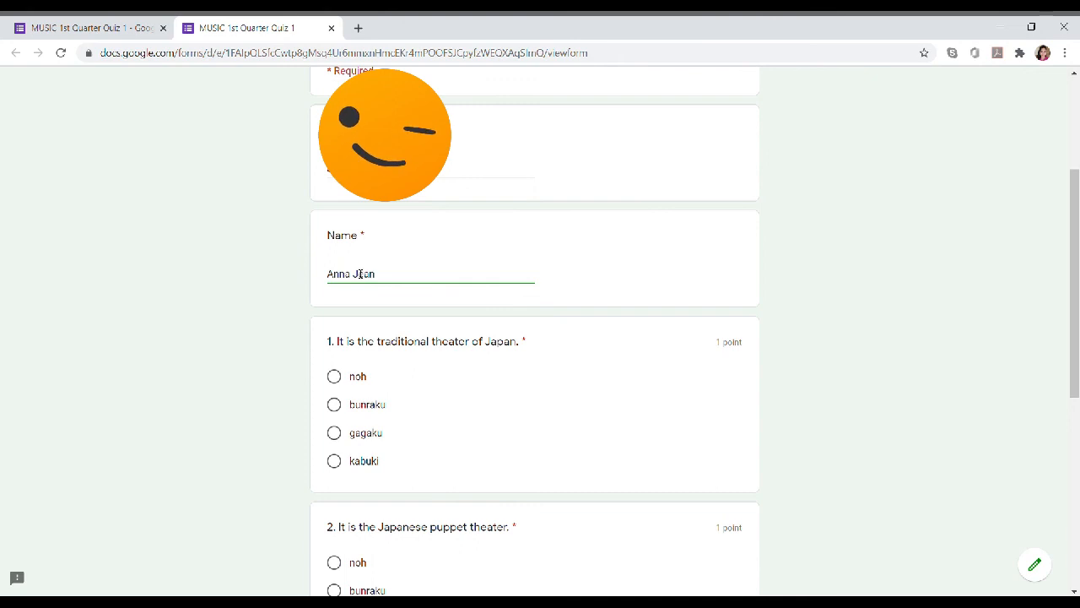
# Step: Answer question 1 about Japan's traditional theater with kabuki and question 2 about the puppet theater with bunraku
pyautogui.scroll(-3, 670, 393)
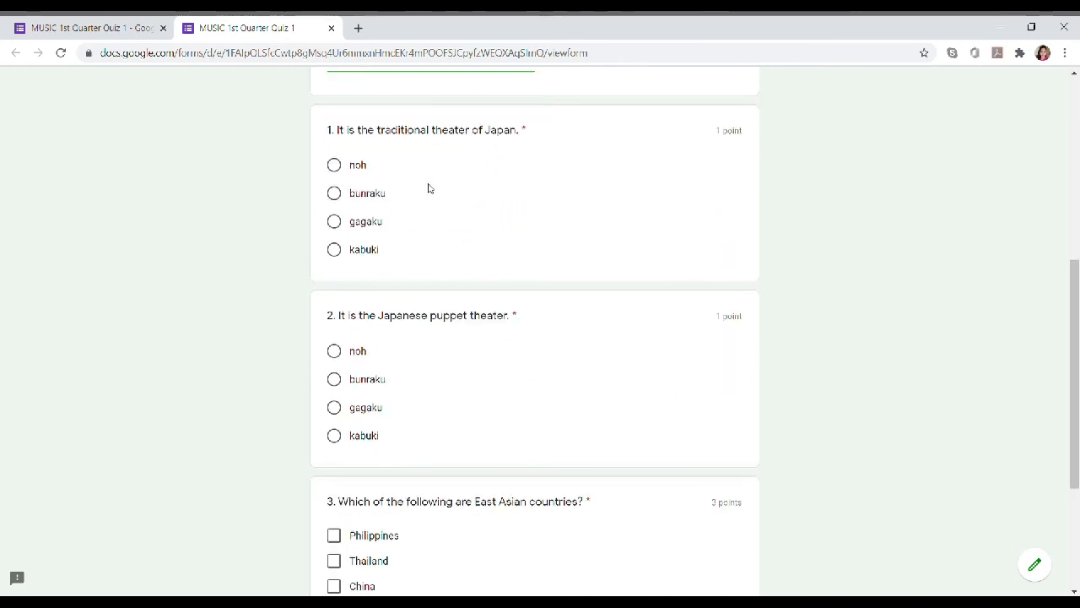
pyautogui.click(334, 250)
pyautogui.scroll(-1, 336, 248)
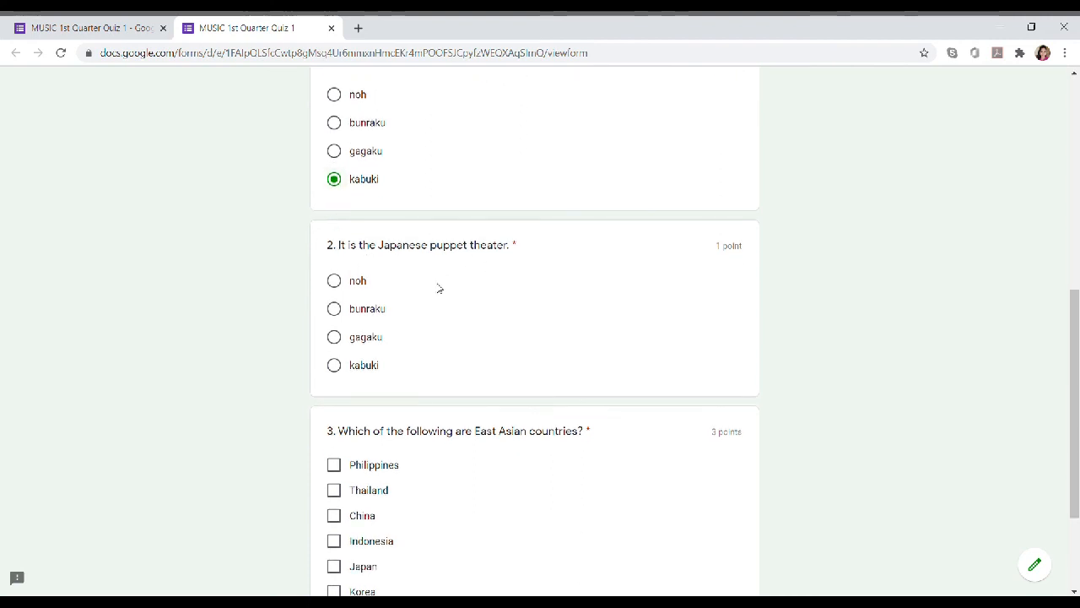
pyautogui.click(334, 309)
# Step: Mark China, Japan and Korea as the East Asian countries in question 3 and submit the quiz
pyautogui.scroll(-3, 334, 311)
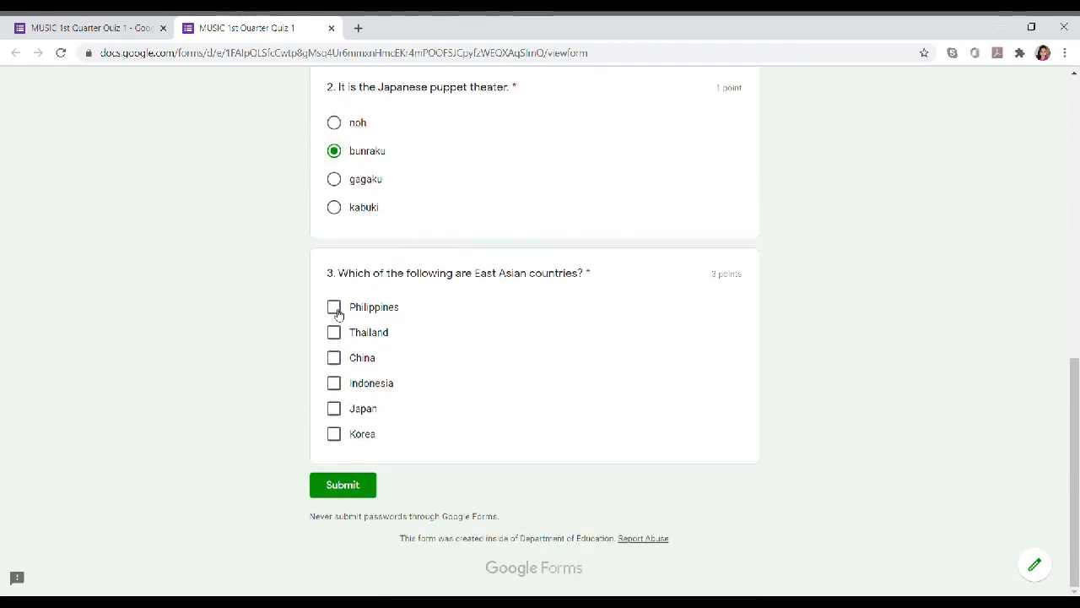
pyautogui.click(334, 358)
pyautogui.click(333, 409)
pyautogui.click(334, 433)
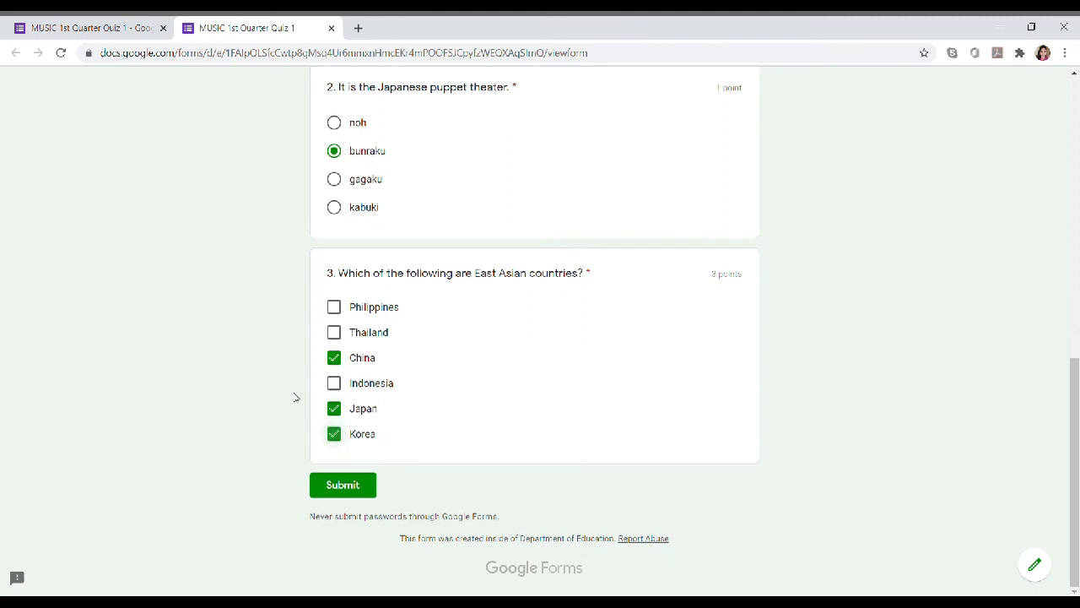
pyautogui.click(345, 492)
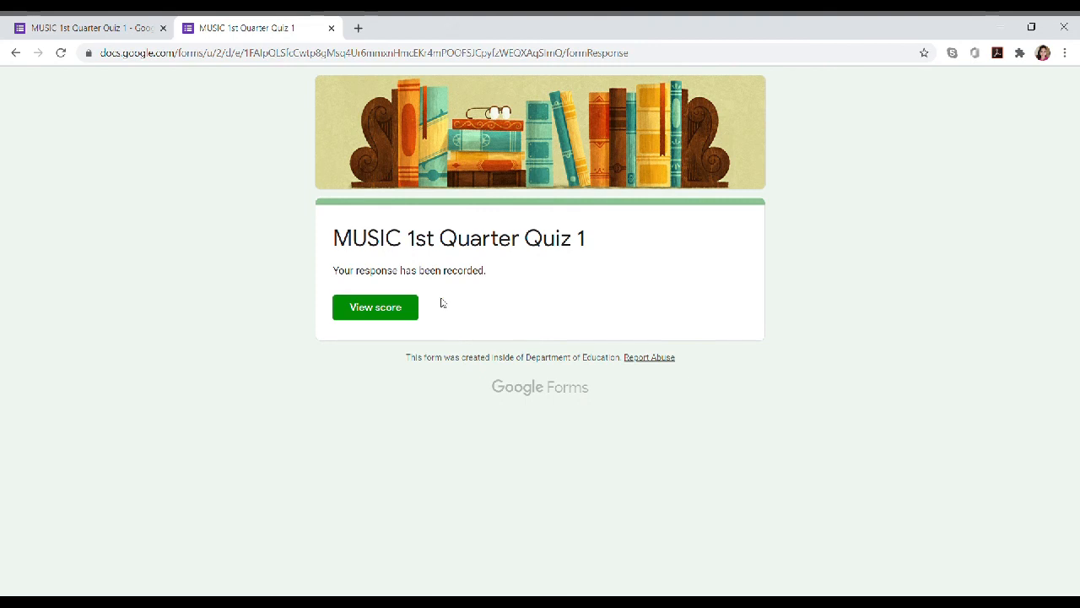
# Step: View the submitted quiz's score and review the total points and the marking of each answer
pyautogui.click(372, 310)
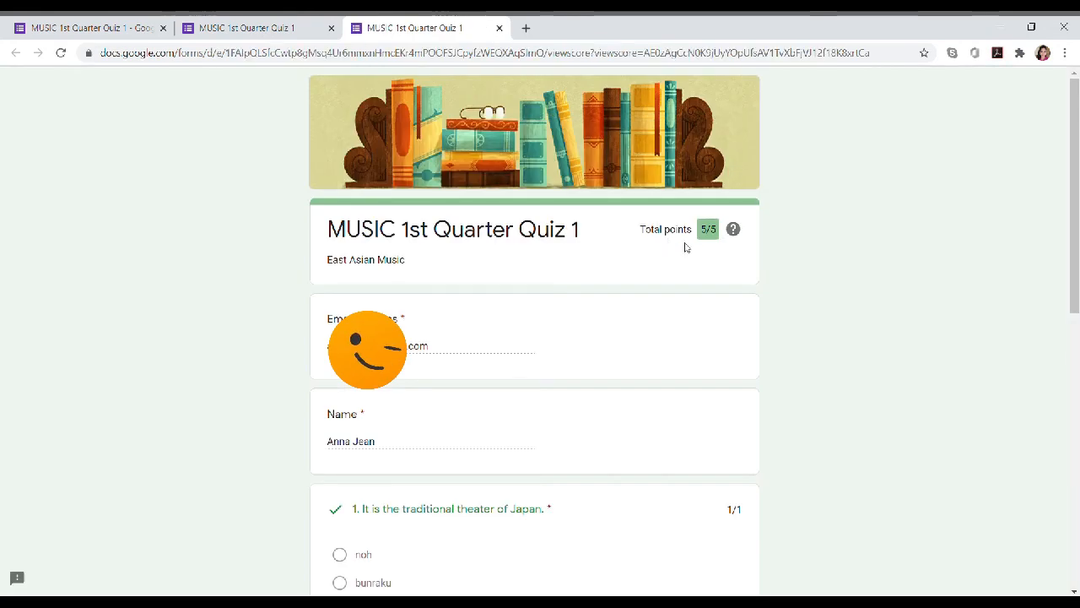
pyautogui.scroll(-7, 699, 220)
pyautogui.scroll(8, 689, 270)
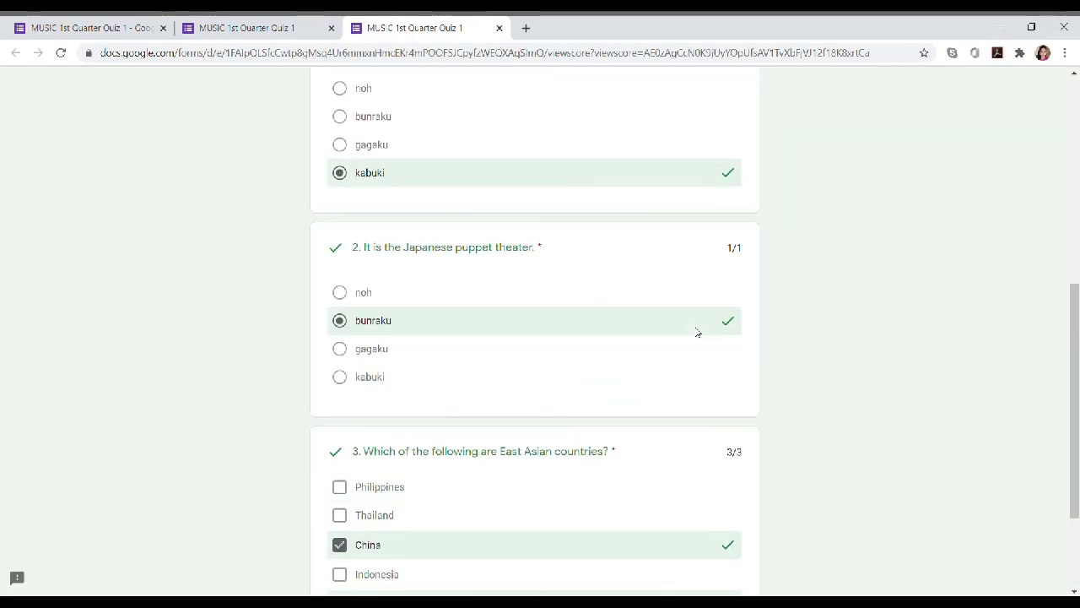
pyautogui.moveTo(733, 237)
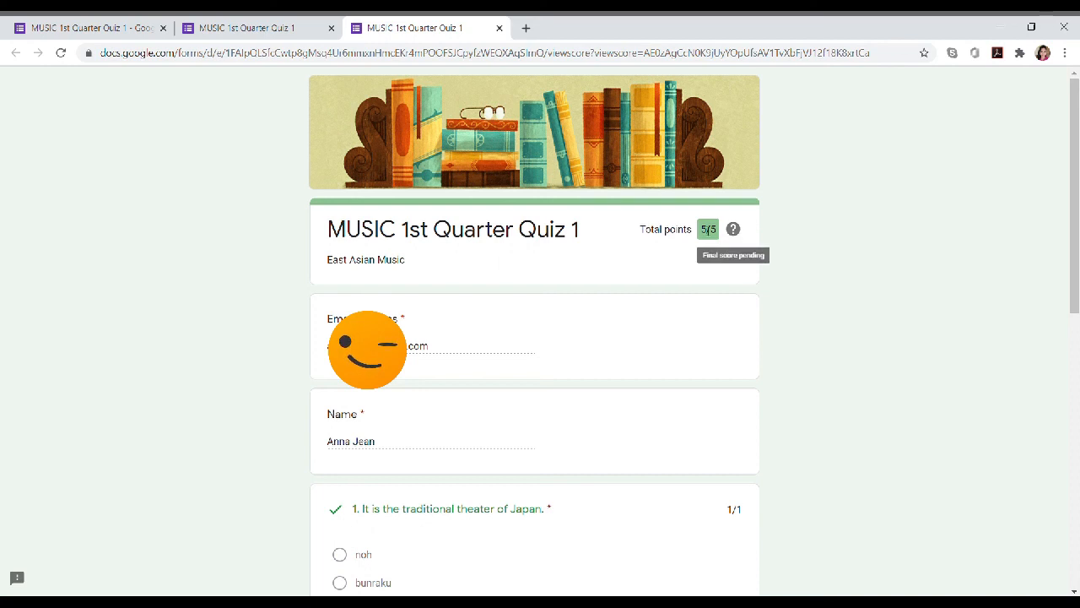
# Step: Return to the form editor and review the summary of responses, from the score insights to the chart for question 3
pyautogui.click(95, 28)
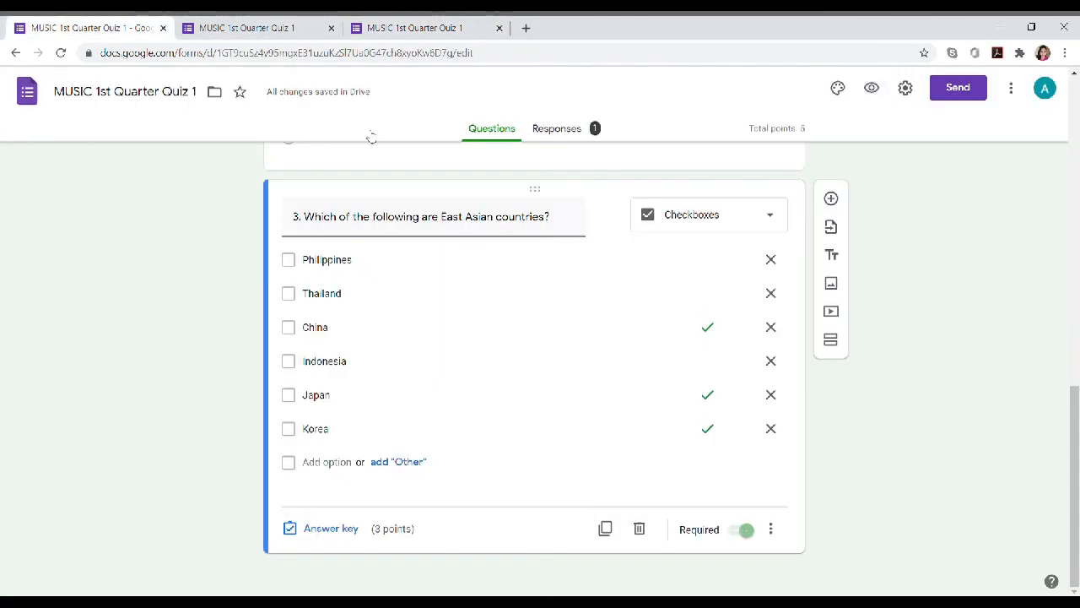
pyautogui.click(578, 135)
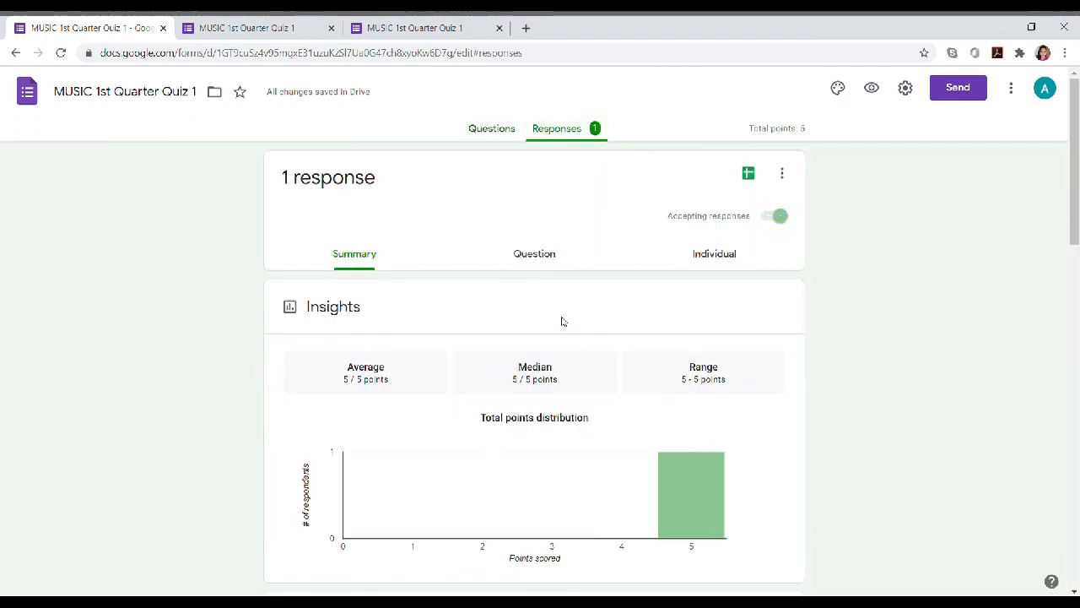
pyautogui.scroll(-9, 562, 322)
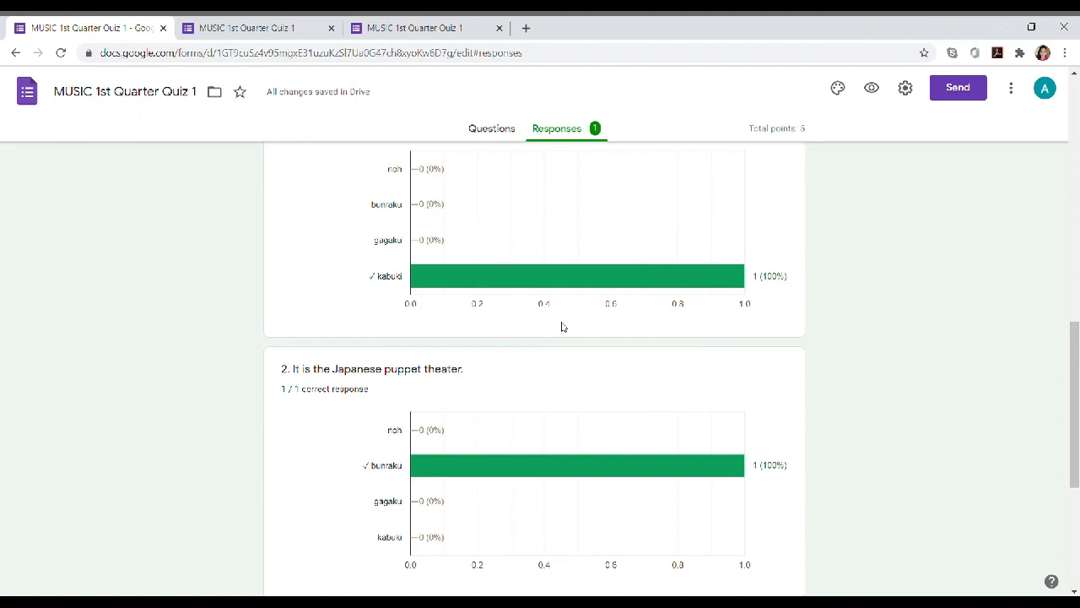
pyautogui.scroll(-4, 562, 327)
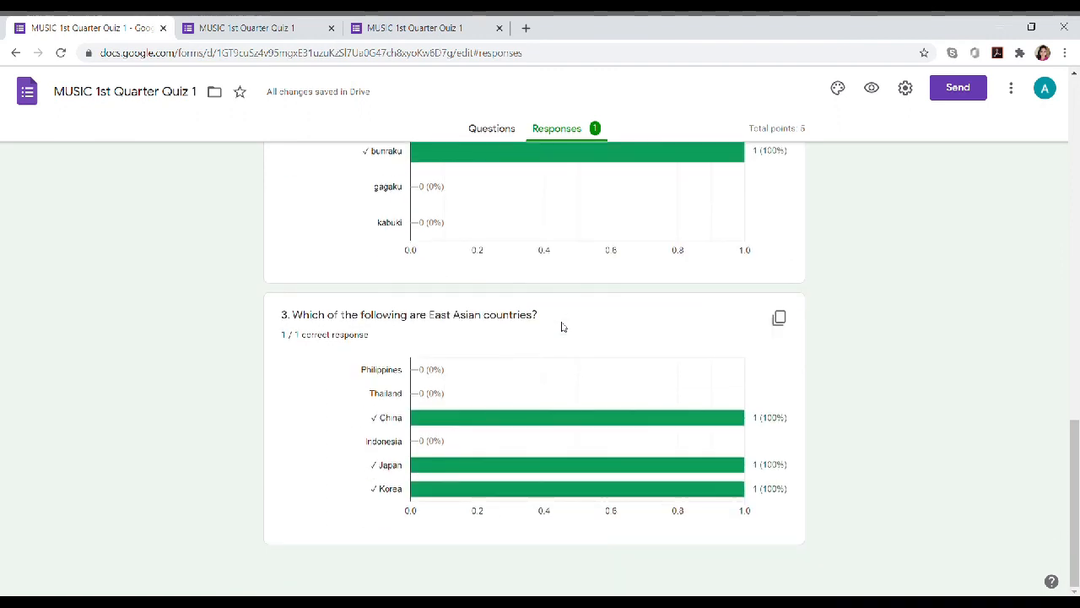
pyautogui.scroll(13, 562, 327)
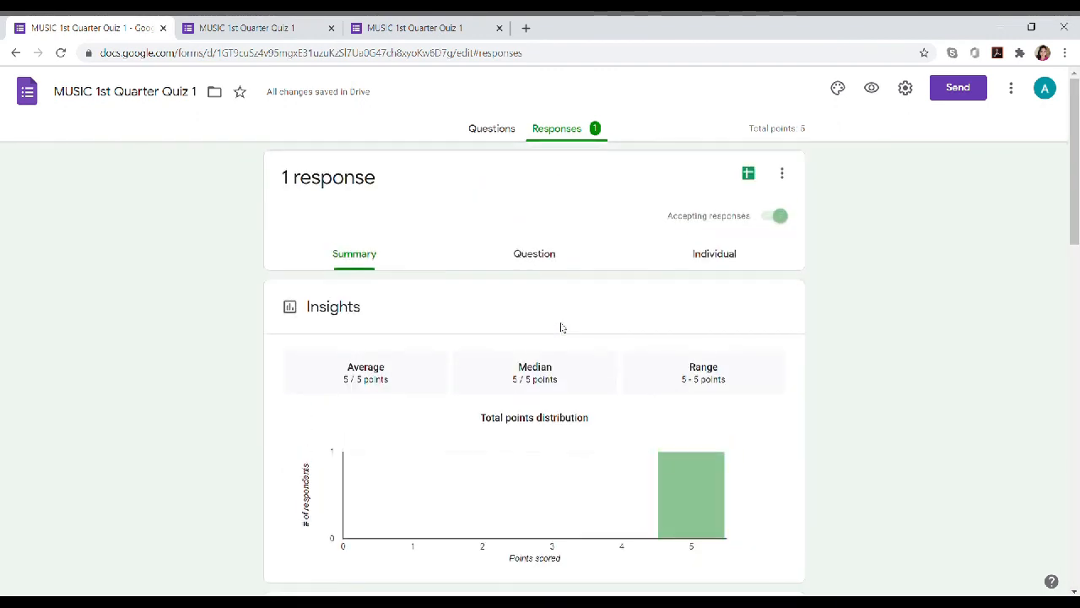
# Step: Examine the collected responses by question, starting with Name, and then by individual respondent
pyautogui.click(549, 255)
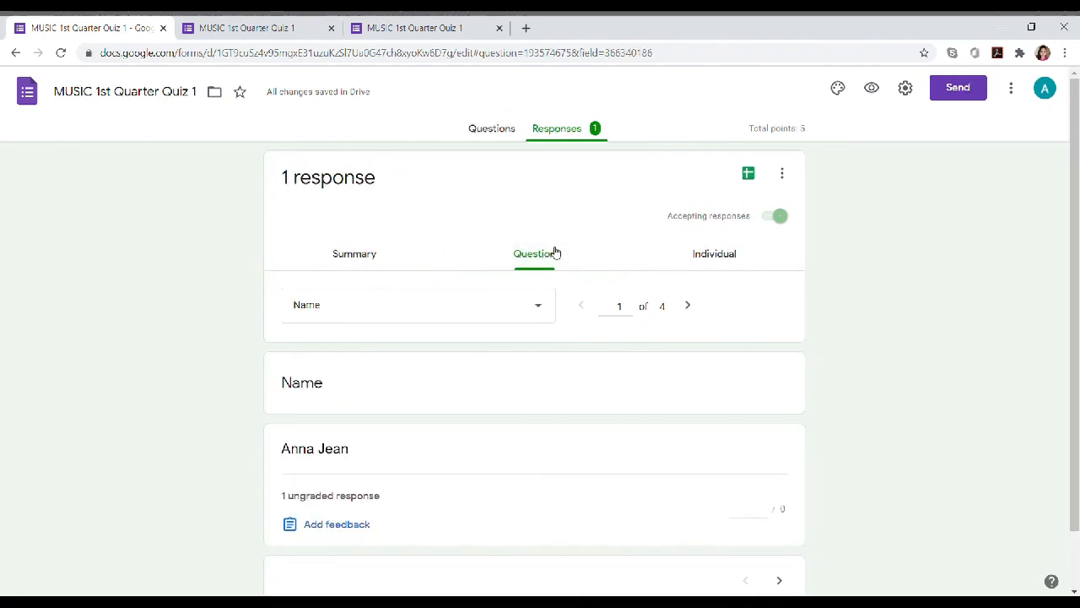
pyautogui.scroll(-1, 627, 320)
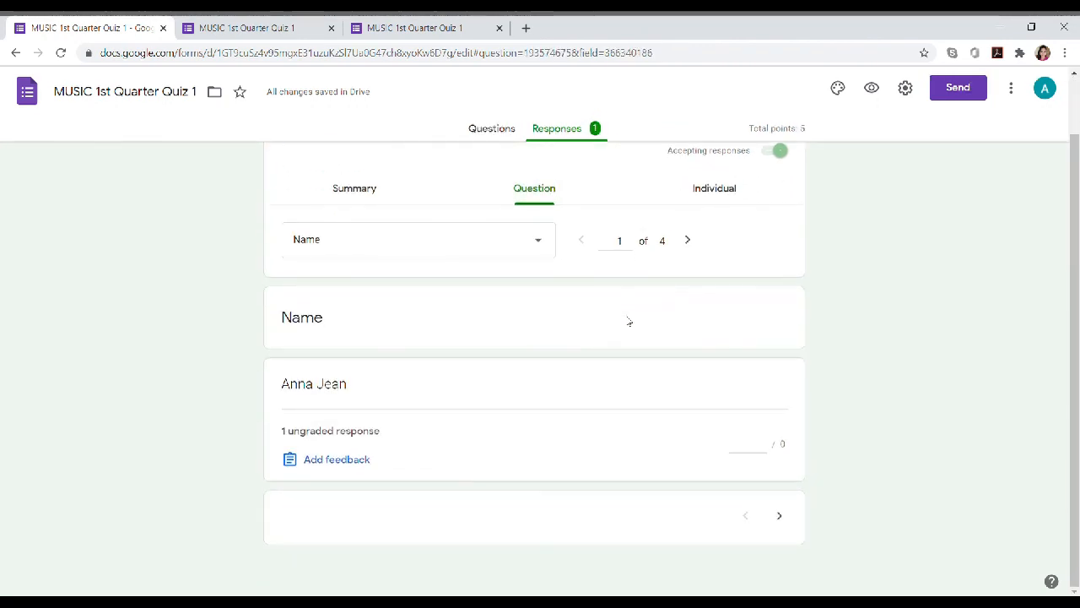
pyautogui.scroll(1, 629, 322)
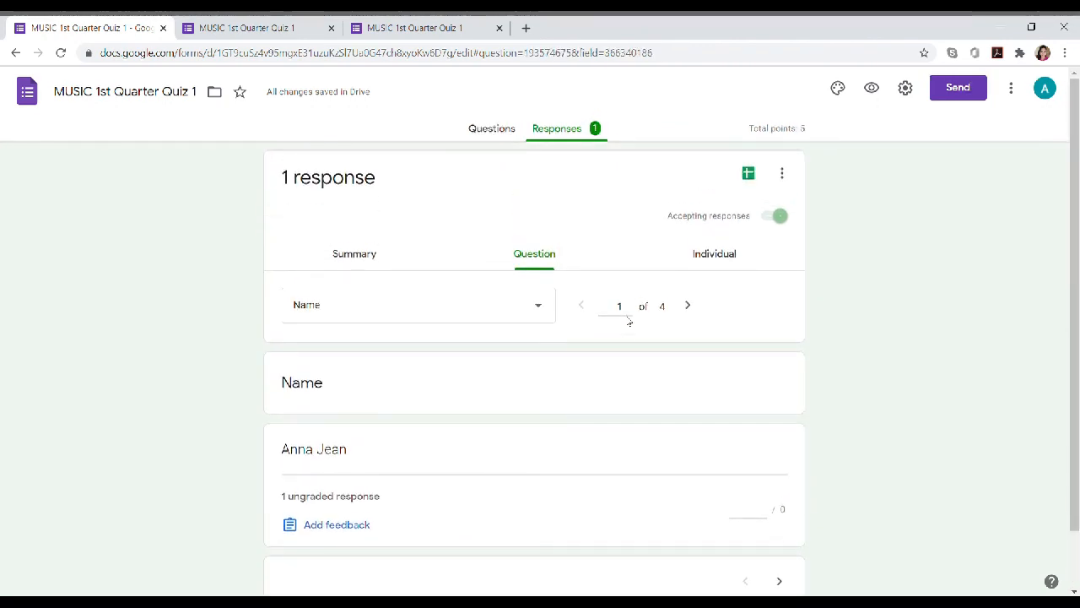
pyautogui.click(697, 255)
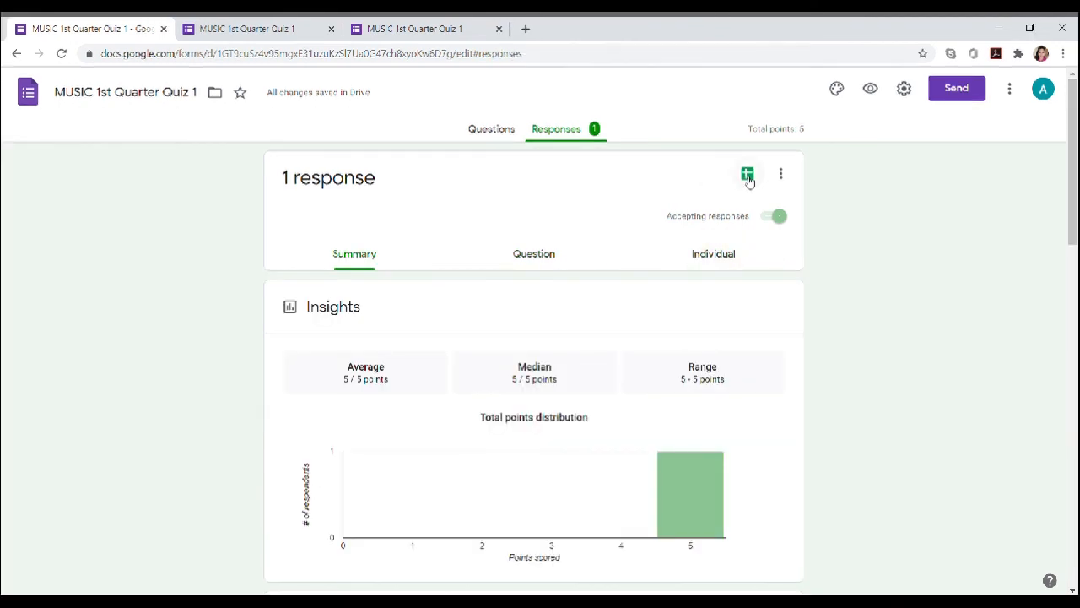
# Step: Create a new spreadsheet as the destination for the form responses and select its Score column
pyautogui.click(748, 177)
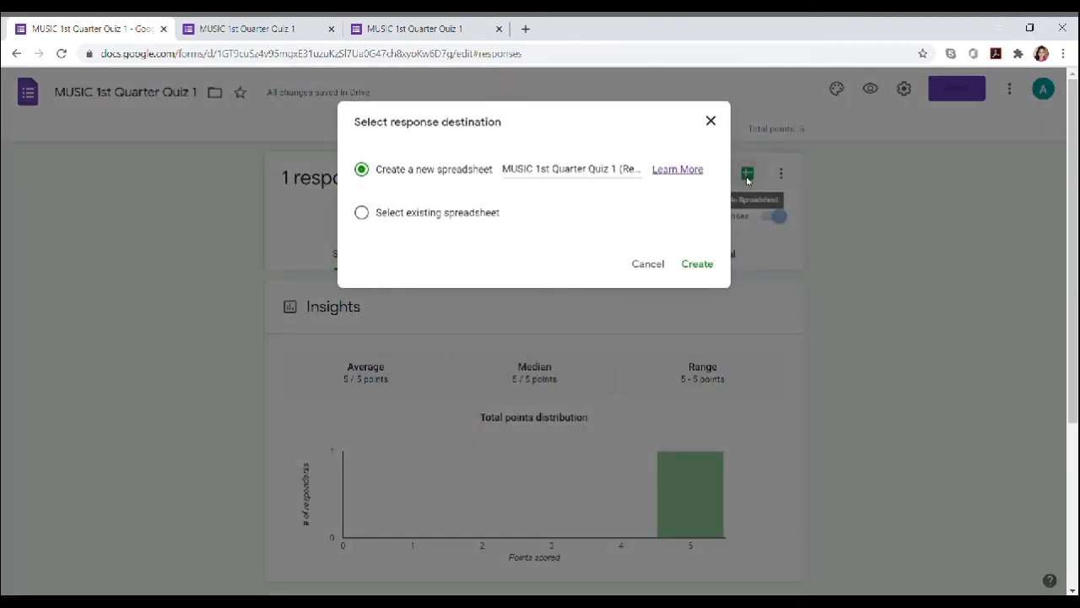
pyautogui.click(697, 264)
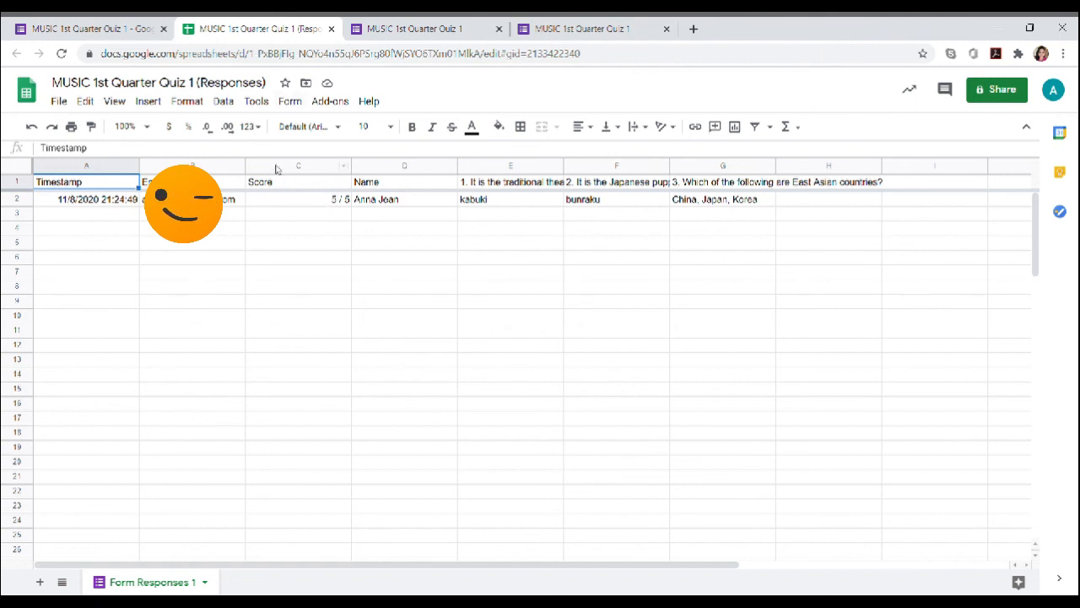
pyautogui.click(295, 187)
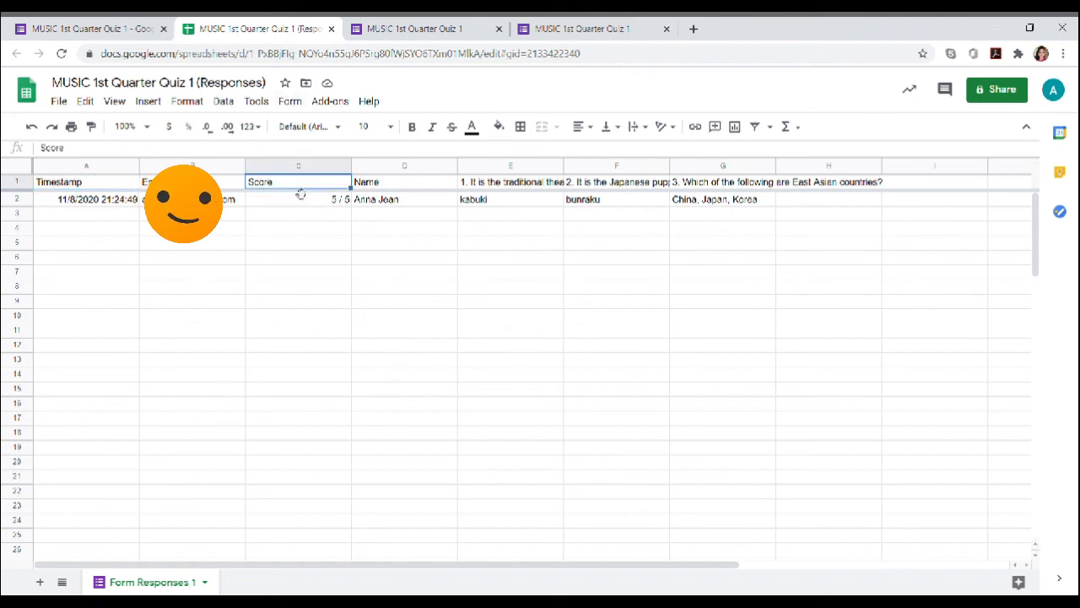
pyautogui.click(300, 199)
pyautogui.click(298, 166)
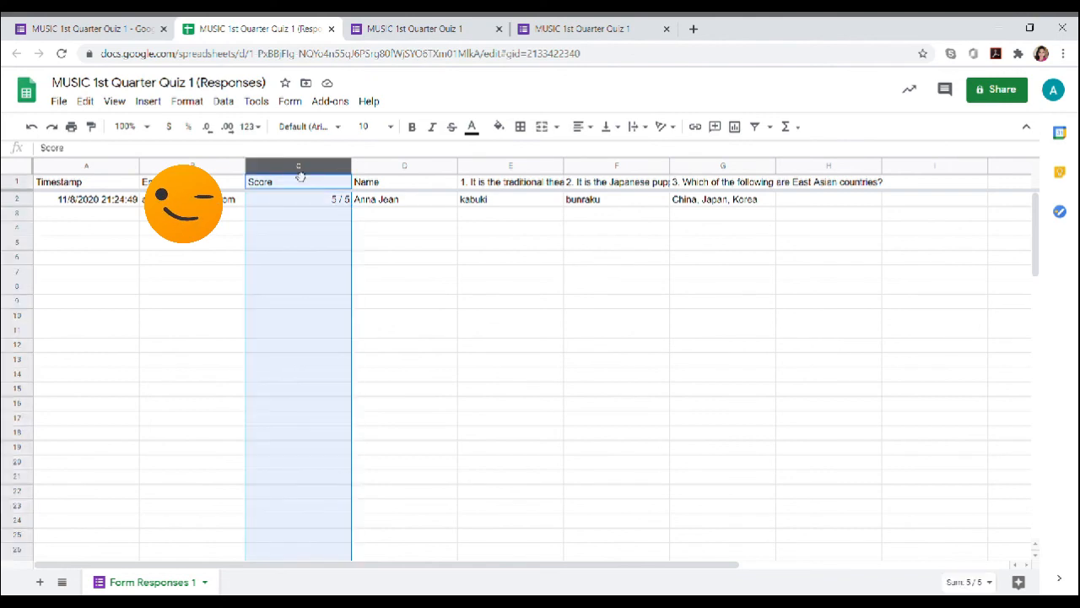